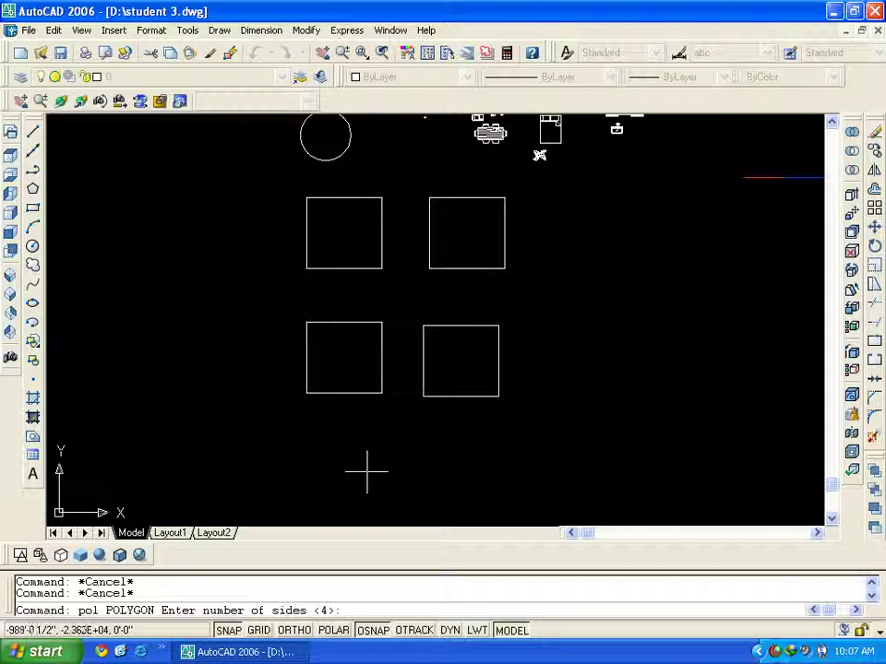
Start a six-sided polygon centred in the upper-left square, then cancel it
middle_drag(337, 441, 333, 467)
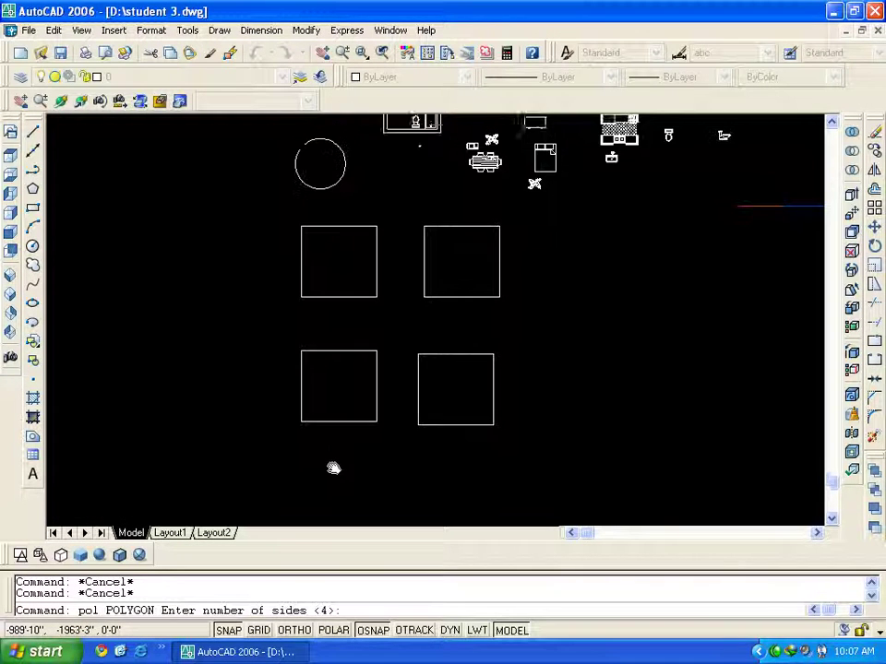
mouse_move(332, 411)
middle_down()
mouse_move(328, 464)
mouse_move(327, 442)
middle_up()
scroll(328, 442, up, 2)
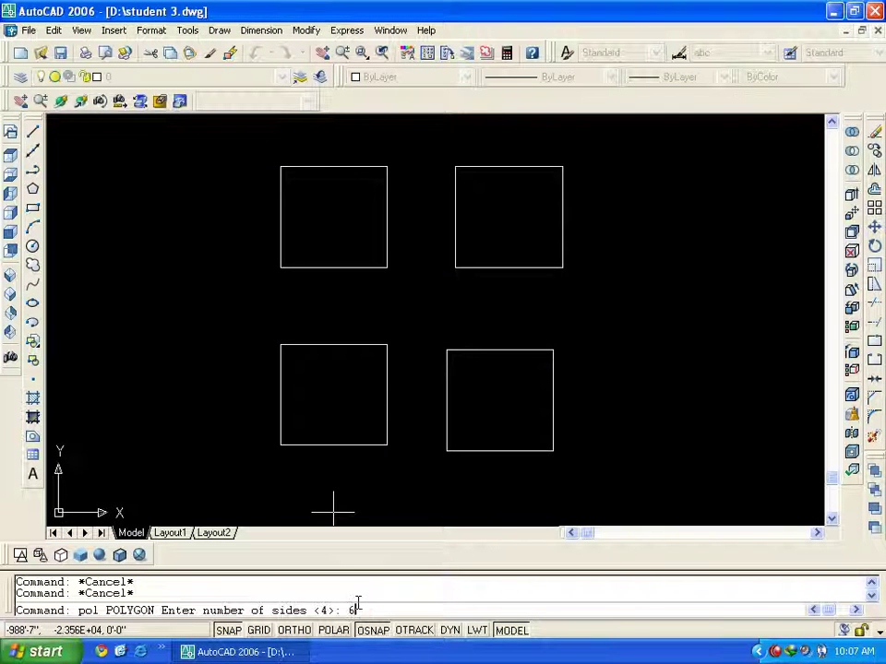
key(Return)
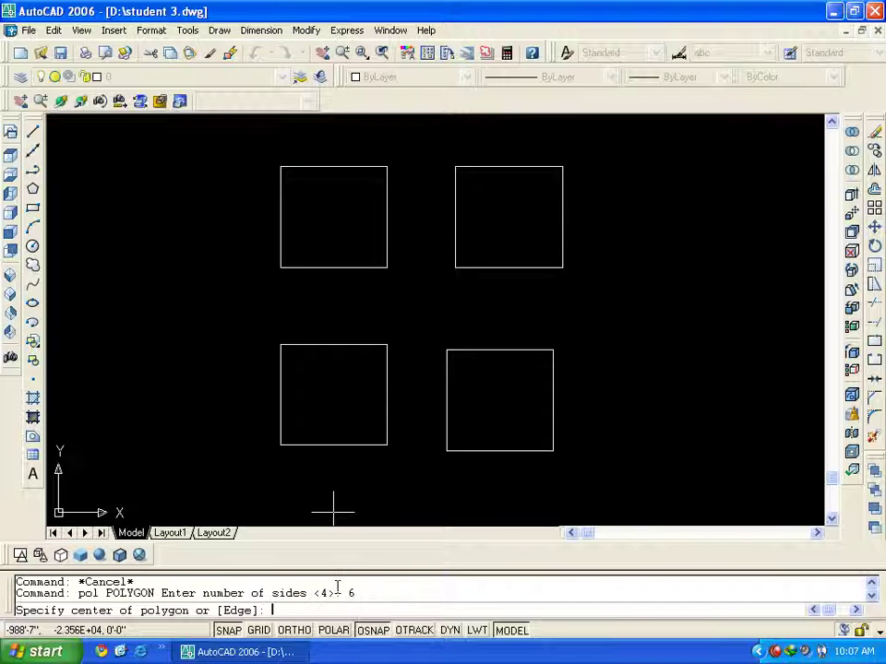
middle_drag(332, 420, 336, 467)
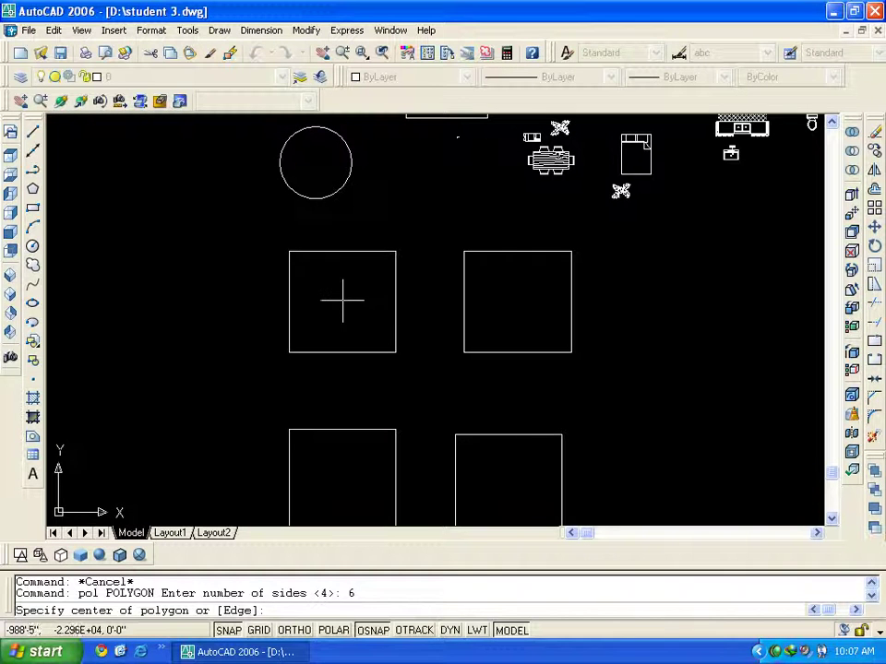
click(346, 314)
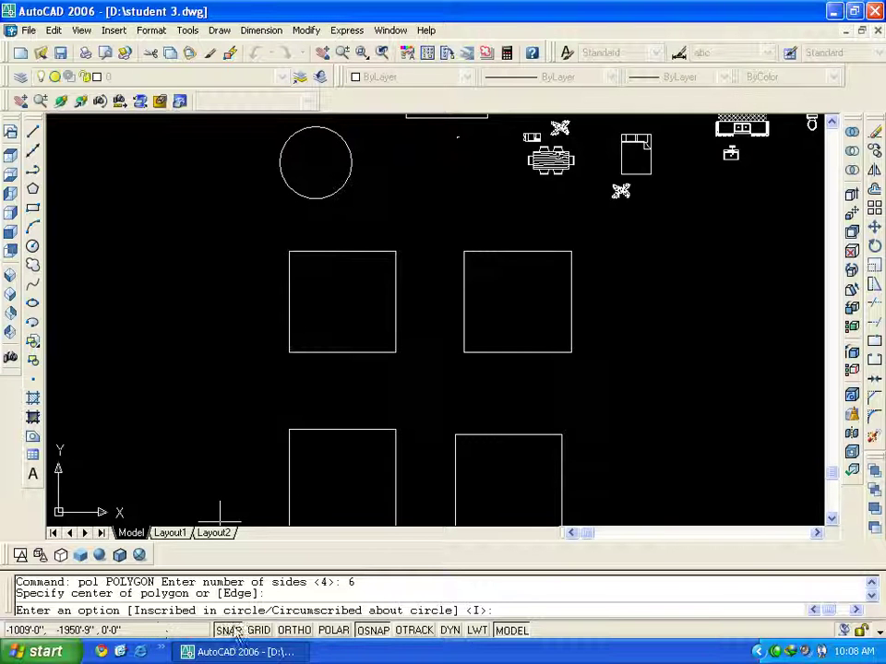
scroll(396, 295, down, 1)
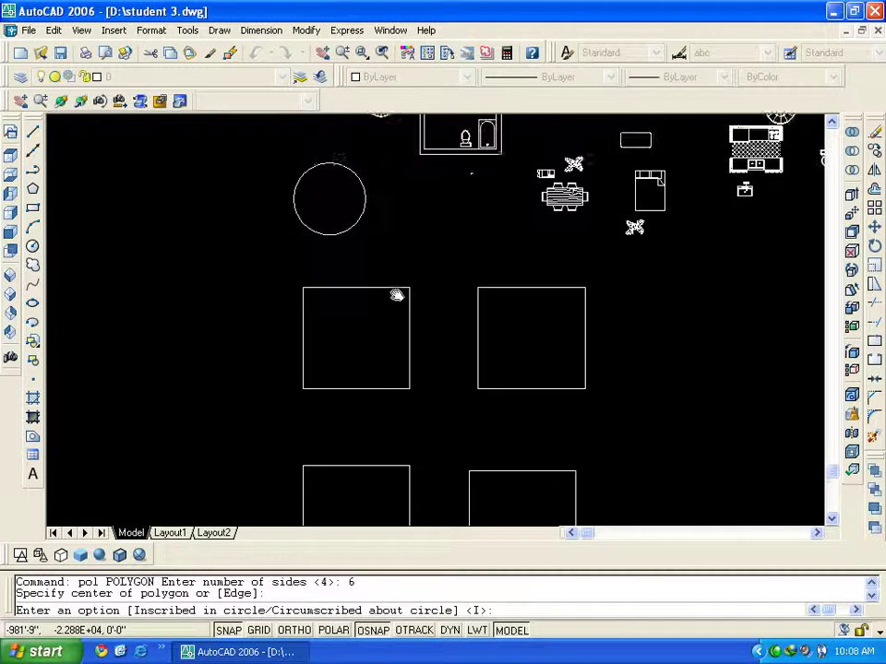
scroll(366, 345, down, 2)
key(Escape)
Draw a new circle to the left of the existing circle, after one abandoned attempt
middle_drag(366, 345, 441, 247)
text(c)
key(Return)
click(275, 314)
key(Escape)
middle_drag(286, 367, 417, 318)
text(c)
key(Return)
click(183, 262)
click(196, 331)
key(Escape)
scroll(289, 325, down, 1)
Draw a hexagon centred on the left circle, inscribed so its corners touch the circle
text(pol)
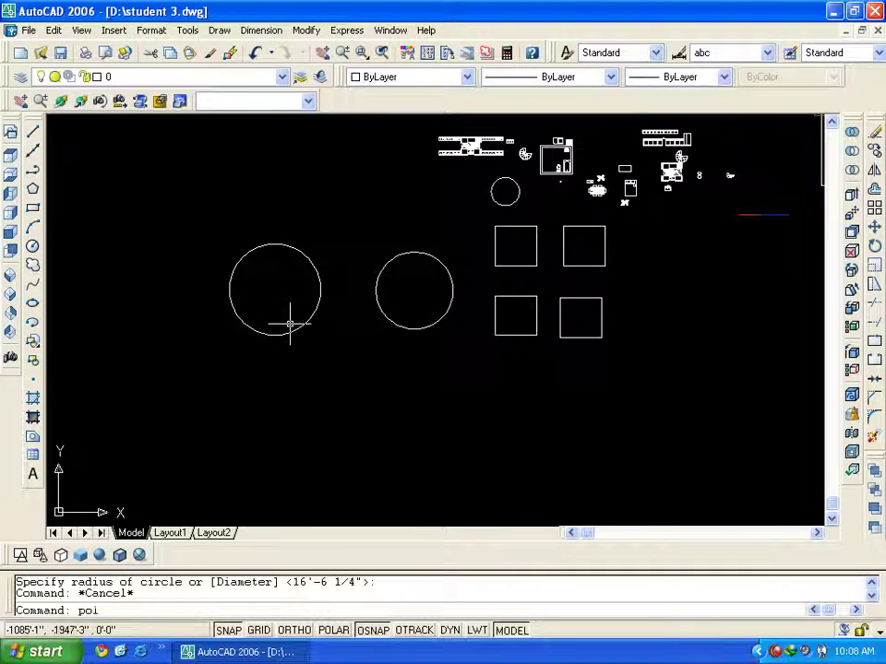
key(Return)
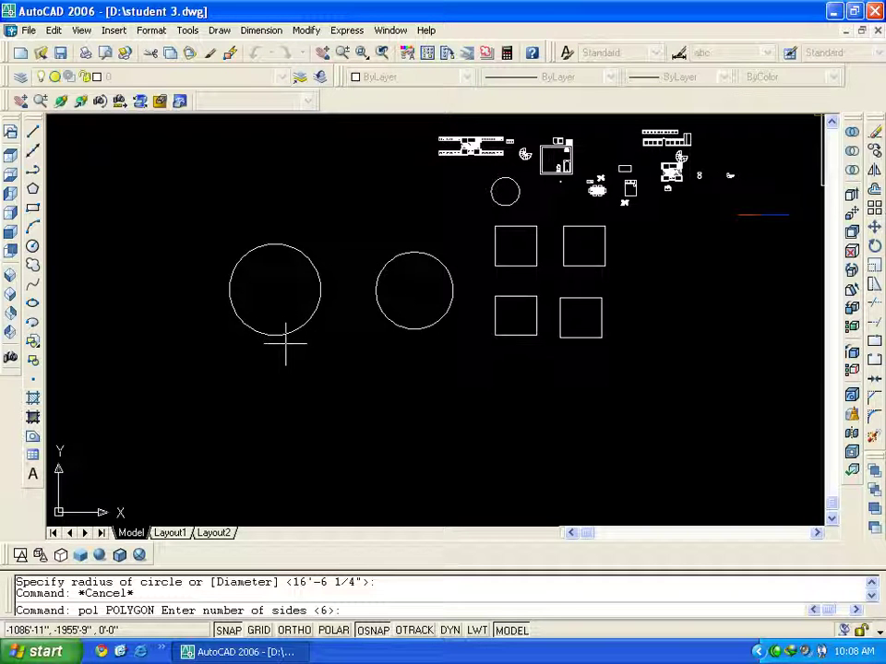
key(Return)
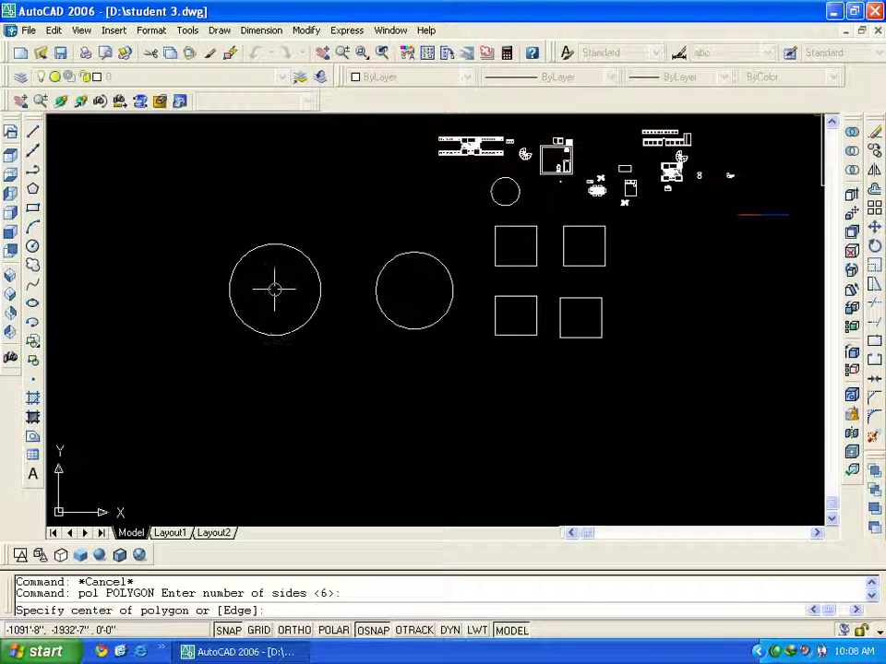
click(274, 289)
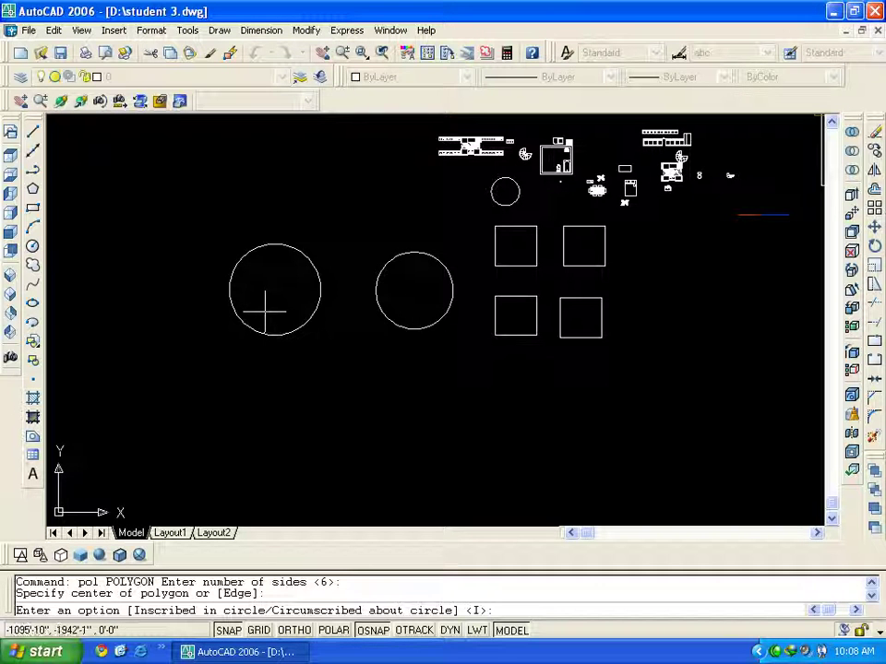
text(i)
key(Return)
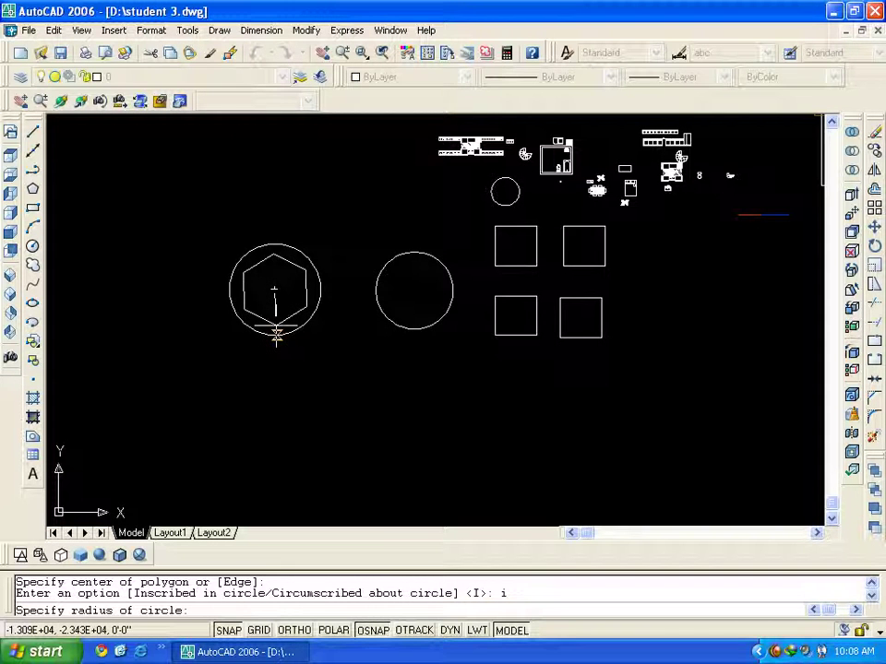
click(276, 334)
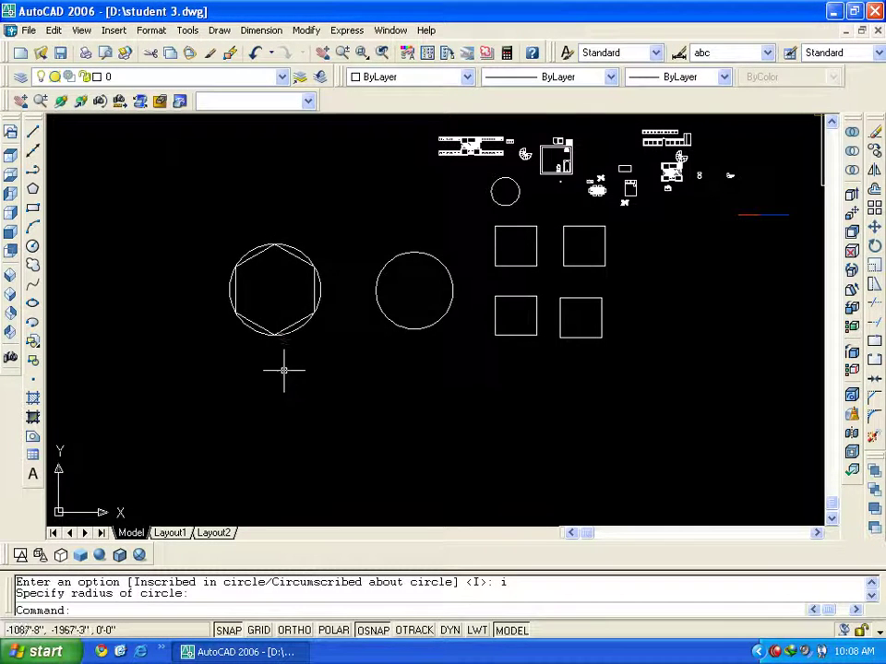
scroll(284, 371, up, 5)
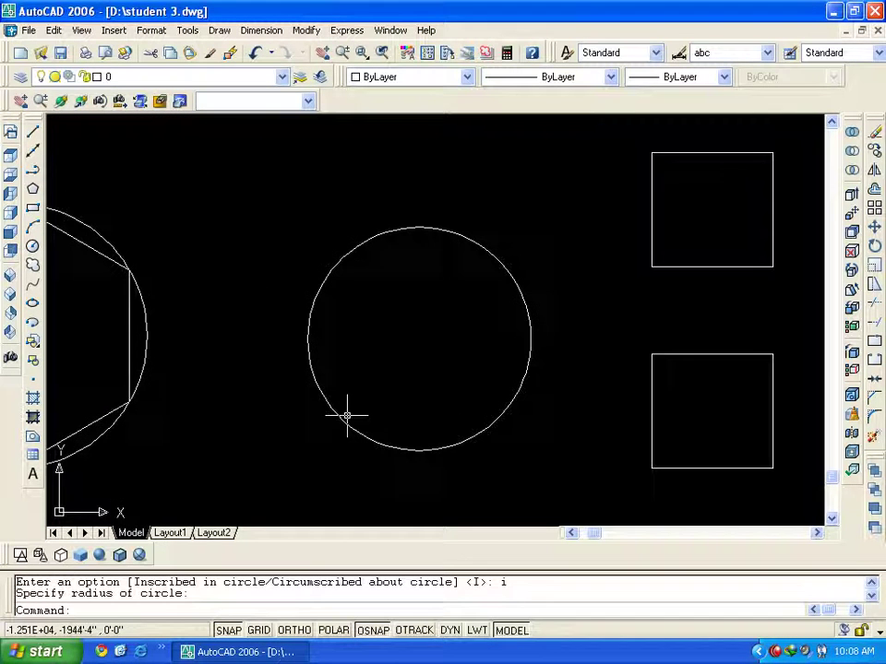
Draw an 8-sided polygon centred on the right circle, circumscribed so its sides touch it
key(Escape)
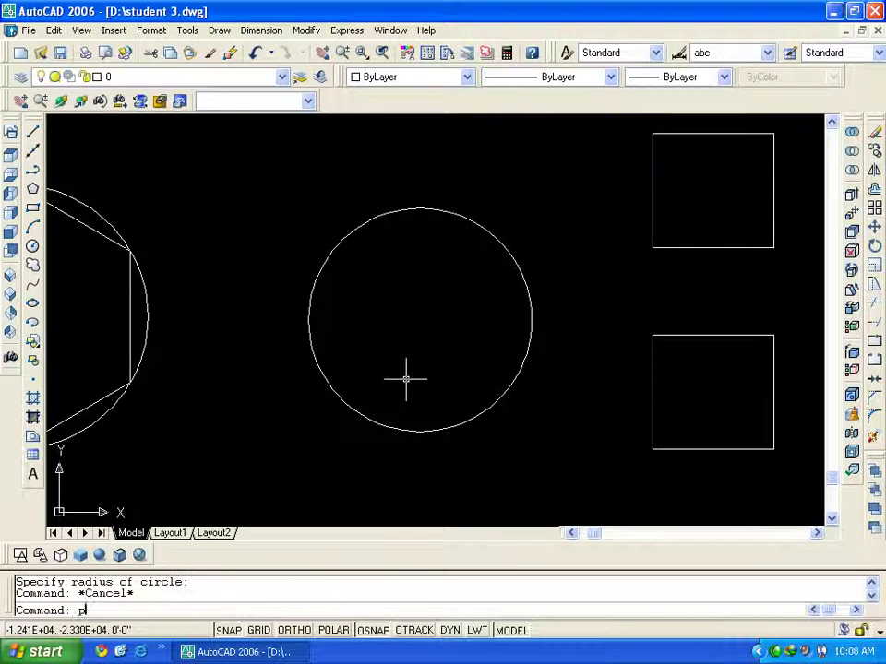
text(ol)
key(Return)
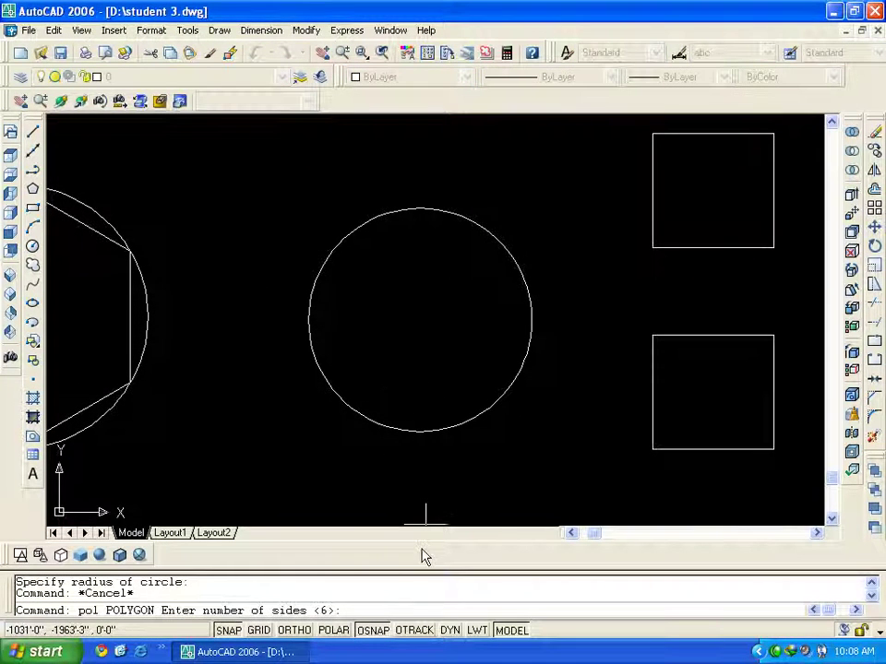
text(8)
key(Return)
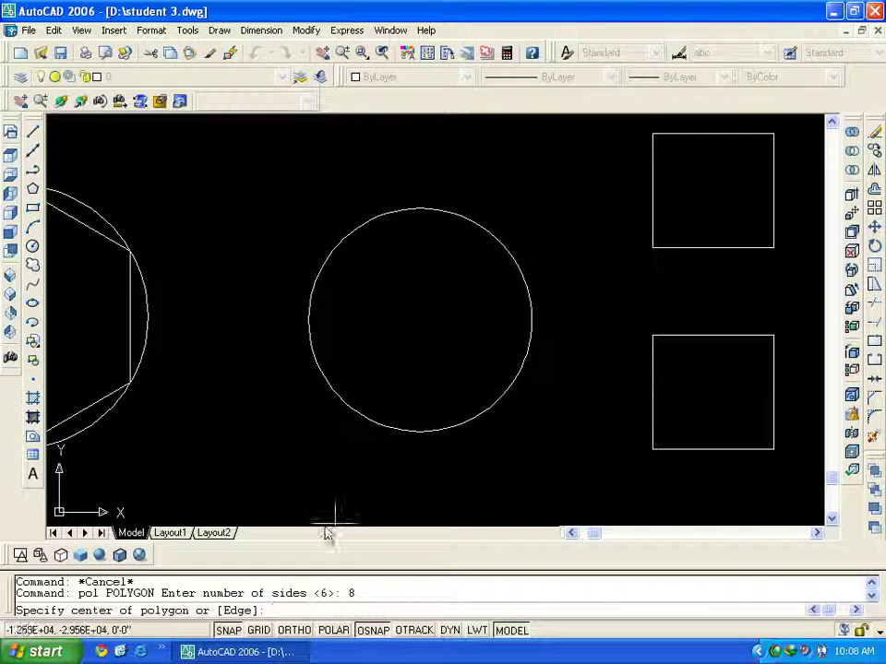
click(420, 321)
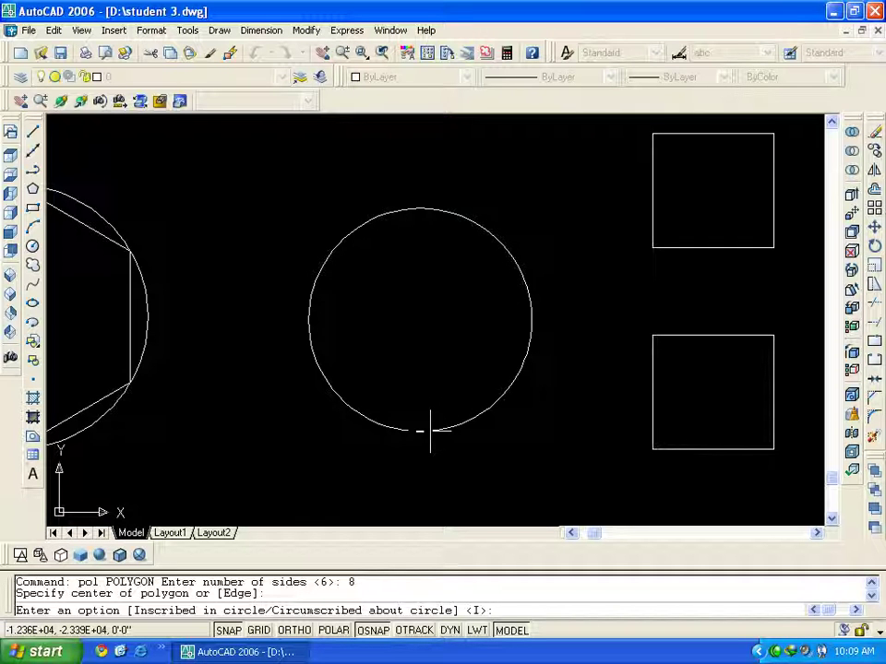
text(c)
key(Return)
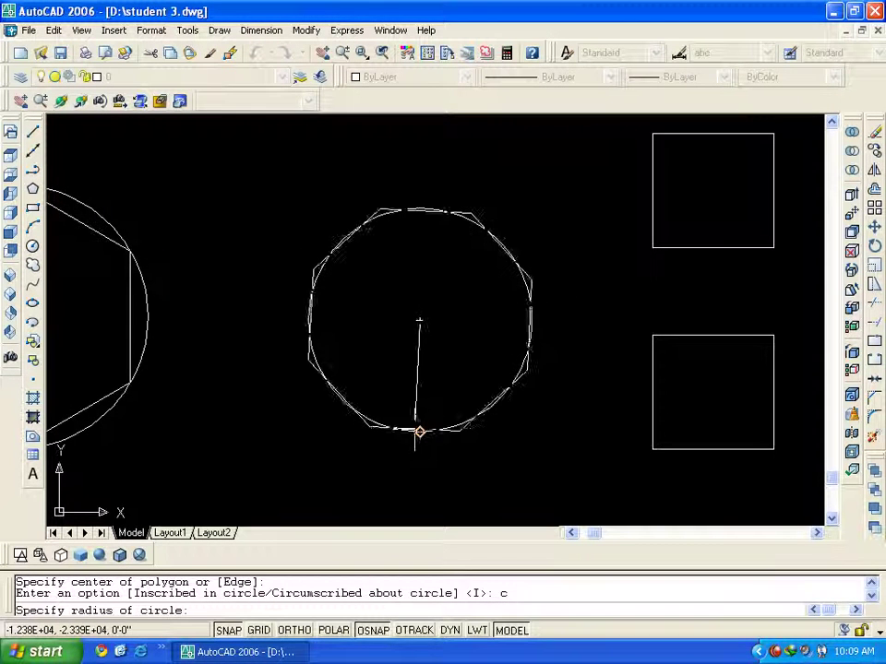
click(419, 431)
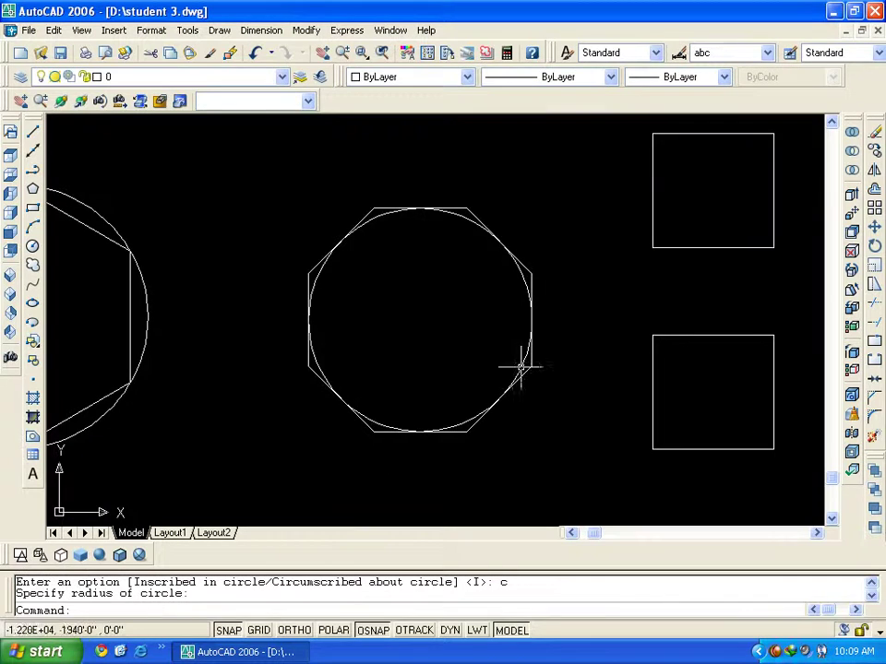
scroll(517, 365, down, 4)
scroll(391, 376, up, 5)
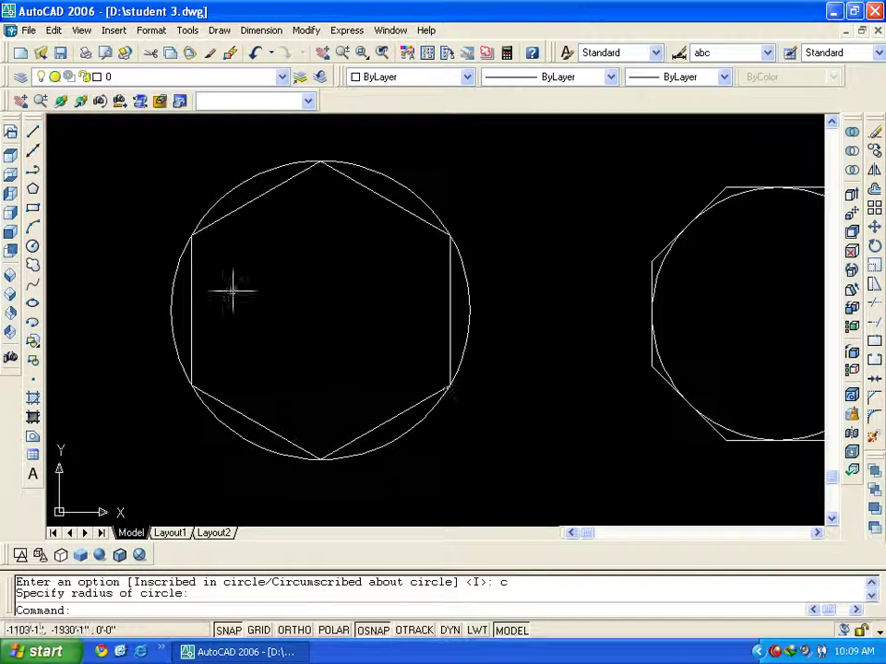
mouse_move(690, 394)
middle_down()
mouse_move(356, 395)
mouse_move(582, 385)
mouse_move(467, 368)
mouse_move(545, 362)
mouse_move(481, 378)
middle_up()
scroll(467, 369, down, 1)
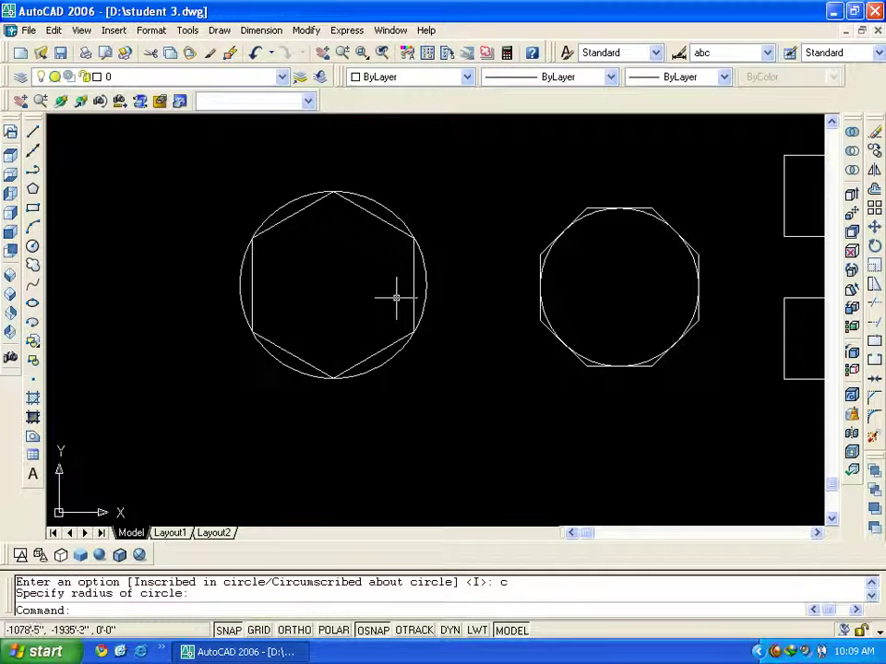
middle_drag(396, 297, 285, 315)
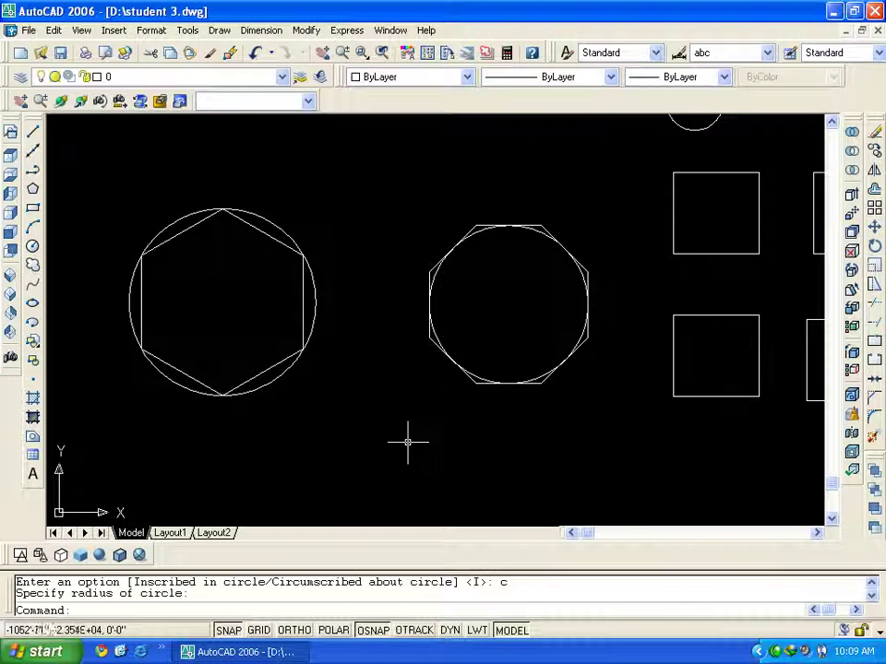
middle_drag(282, 423, 421, 405)
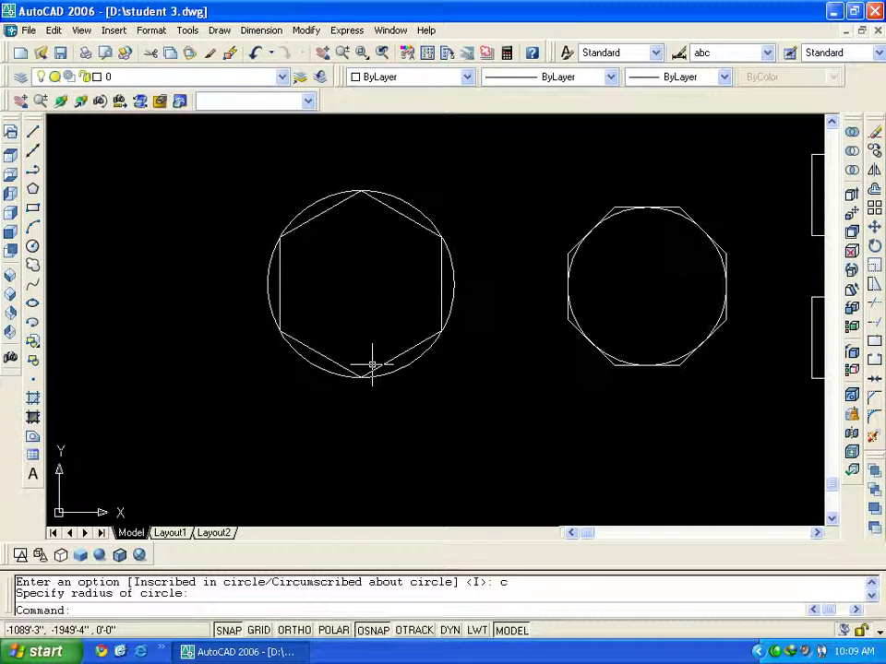
middle_drag(376, 370, 433, 405)
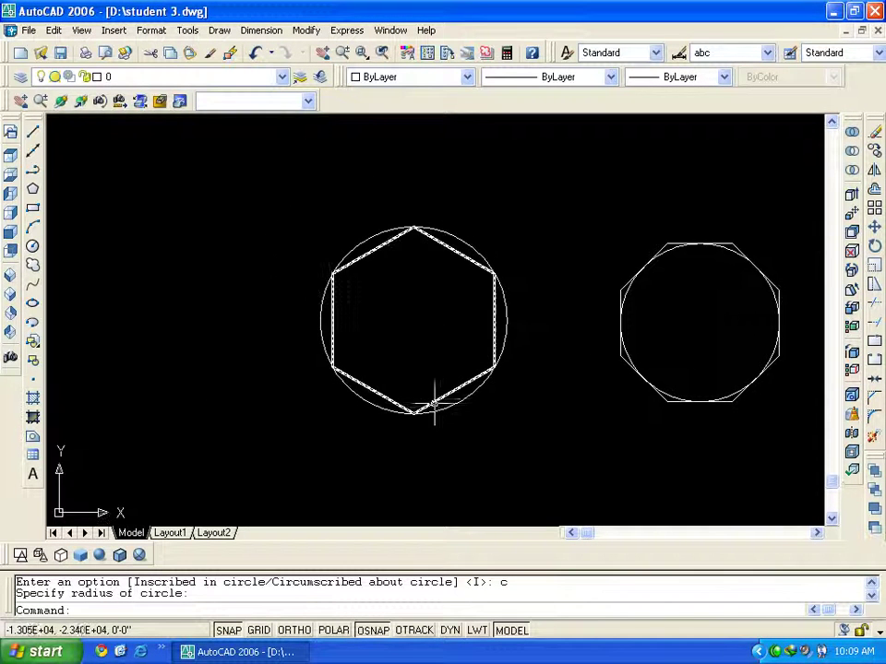
scroll(446, 409, up, 1)
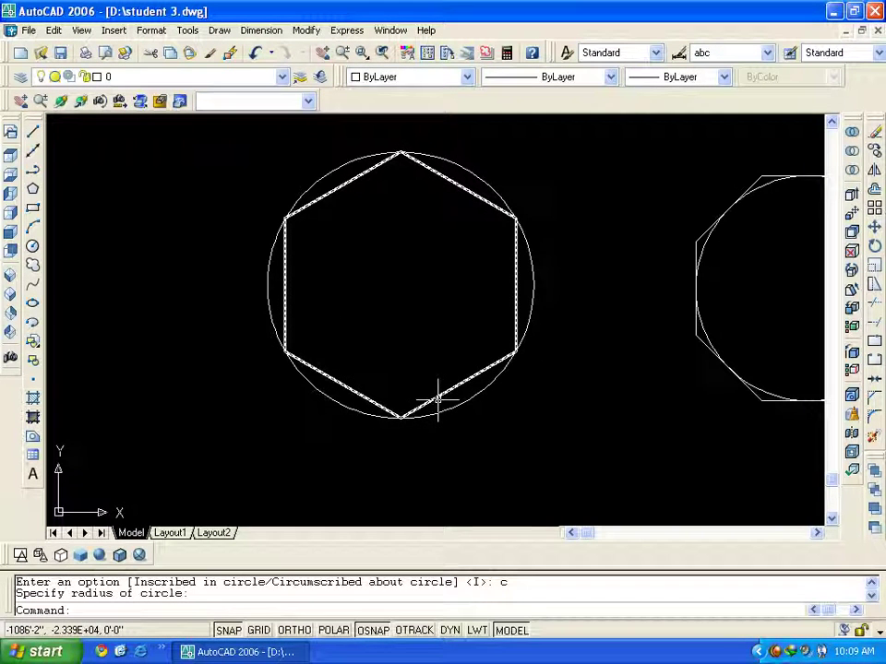
scroll(424, 405, down, 3)
scroll(445, 397, up, 2)
middle_drag(445, 396, 372, 404)
Draw an inverted triangle as a 3-sided inscribed polygon in the space below the polygons
text(p)
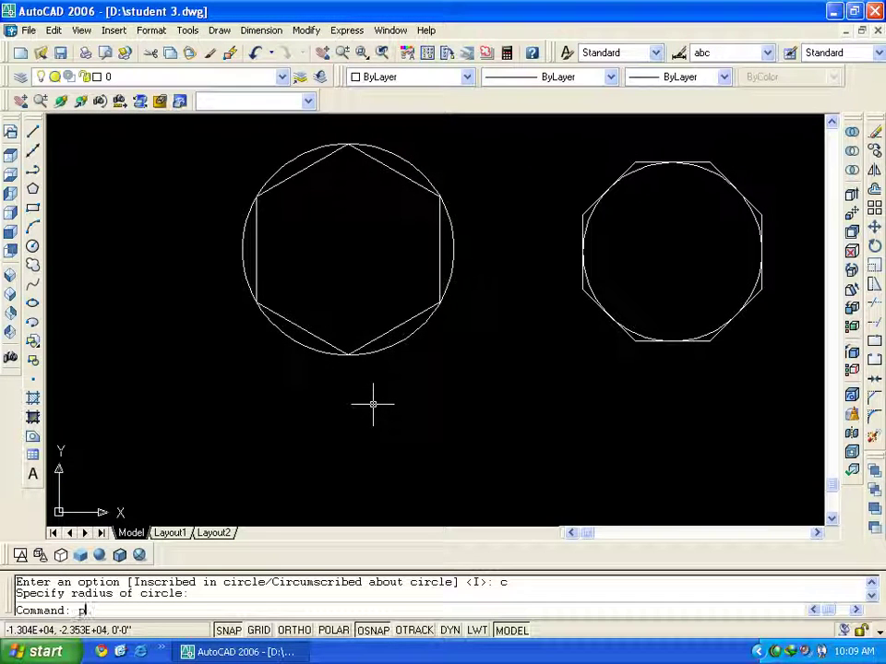
text(ol)
key(Return)
middle_drag(401, 429, 373, 364)
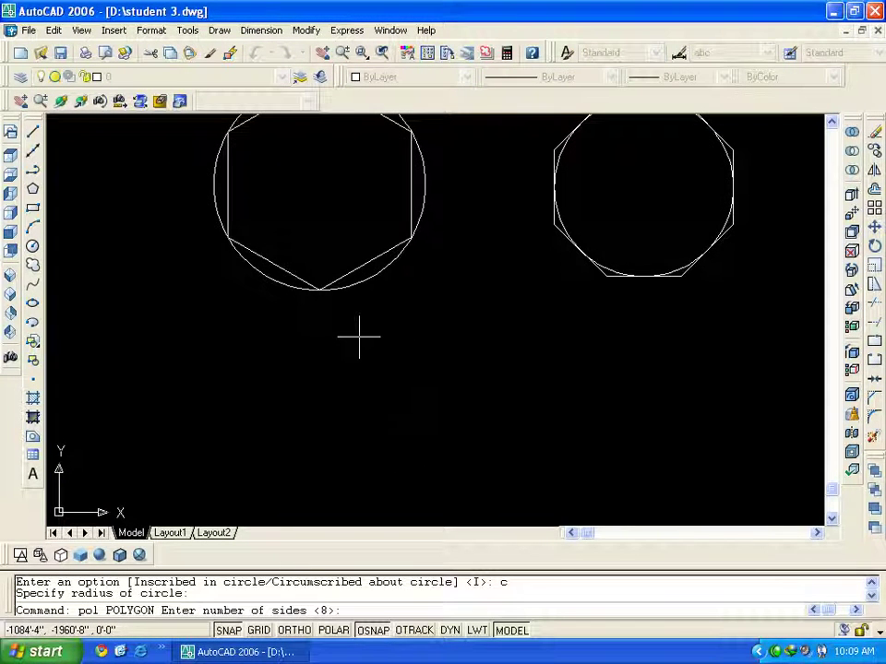
key(Return)
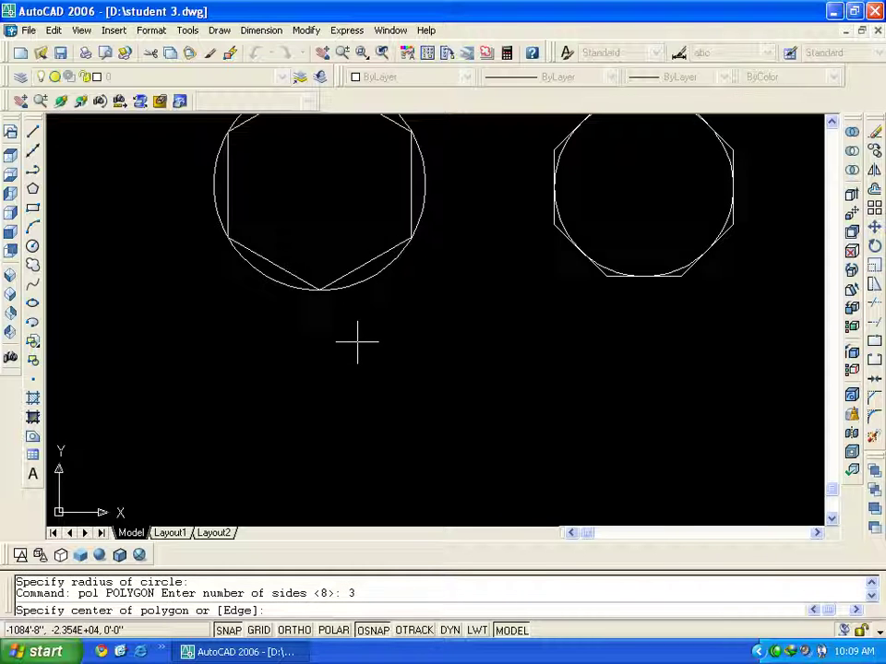
middle_drag(353, 363, 326, 309)
click(382, 415)
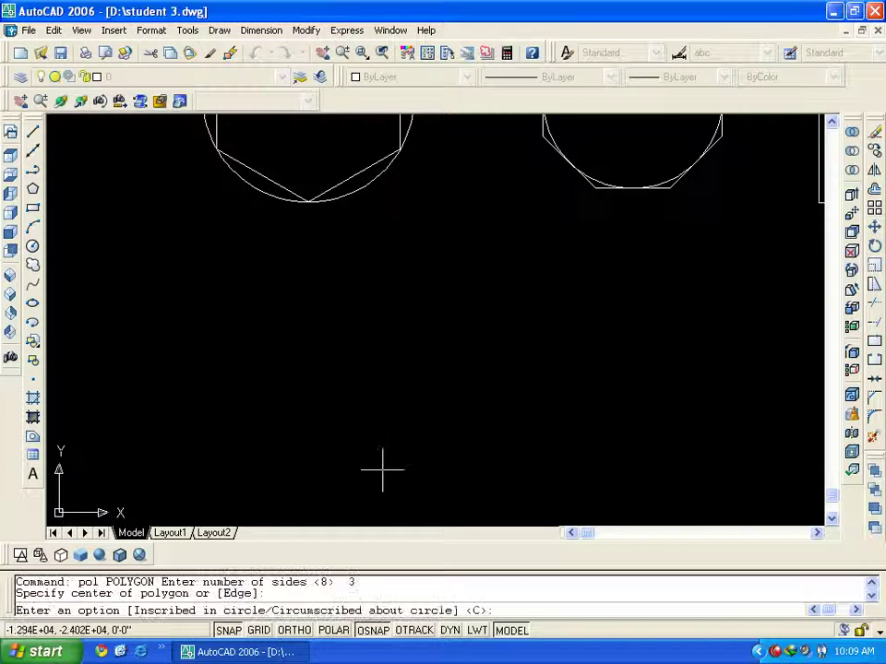
middle_drag(382, 471, 383, 341)
text(i)
key(Return)
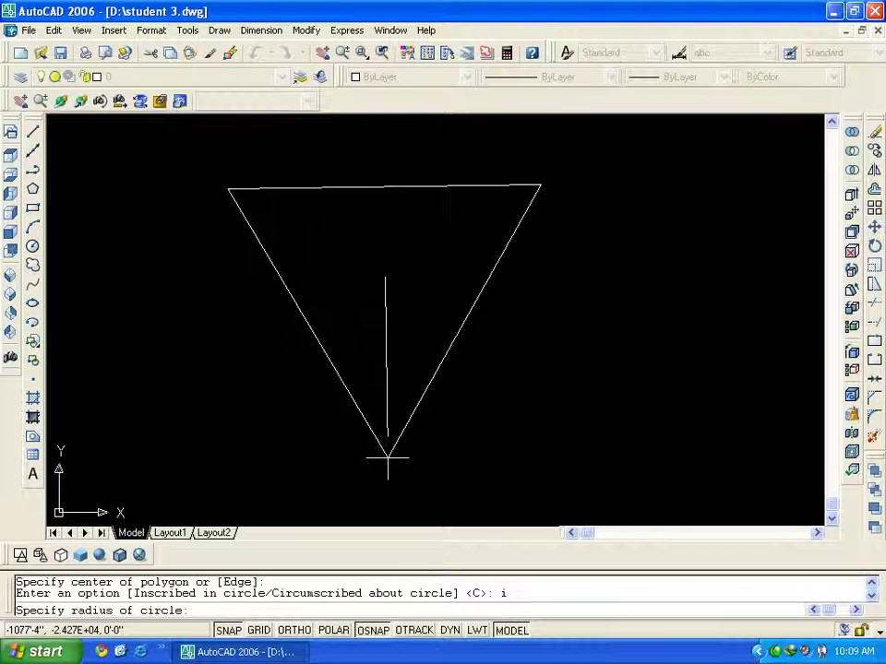
click(386, 463)
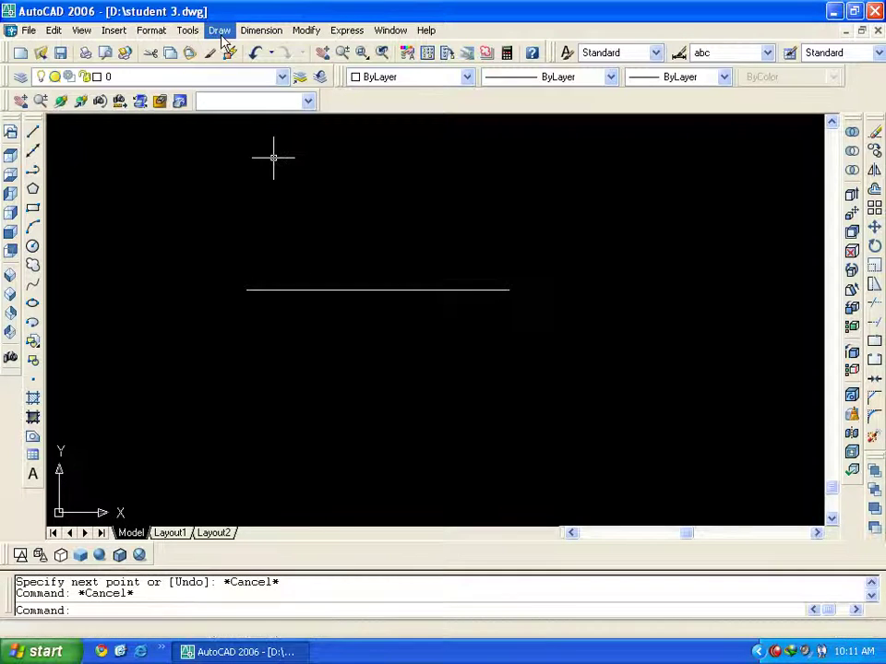
Place a single point marker above the horizontal line and zoom in to inspect it
click(187, 30)
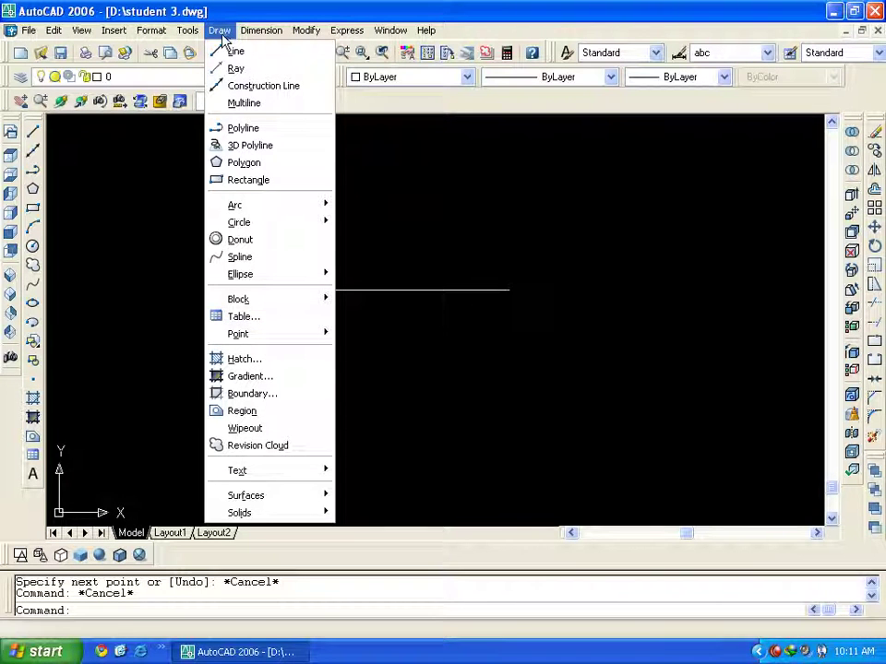
mouse_move(268, 333)
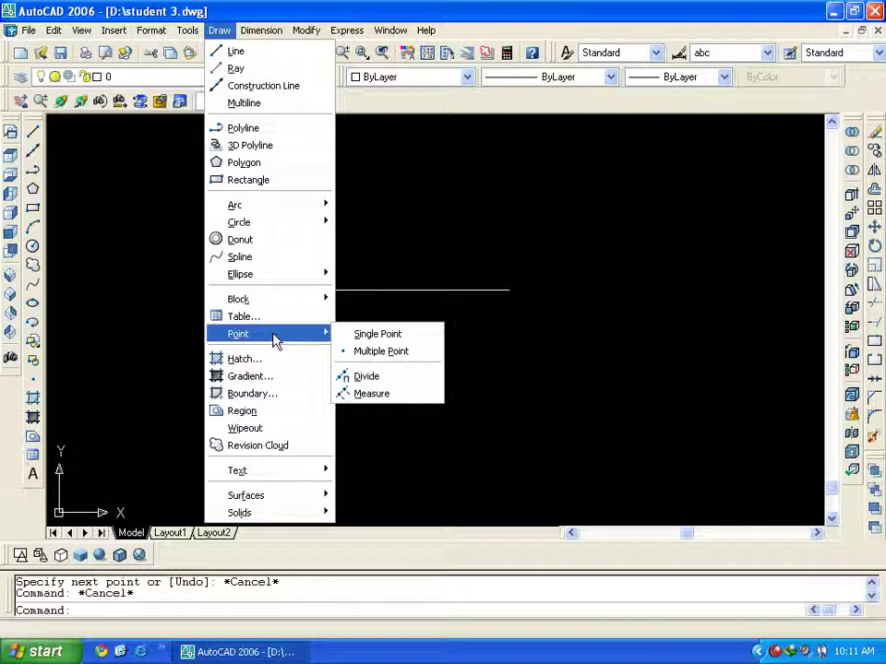
click(392, 338)
click(118, 207)
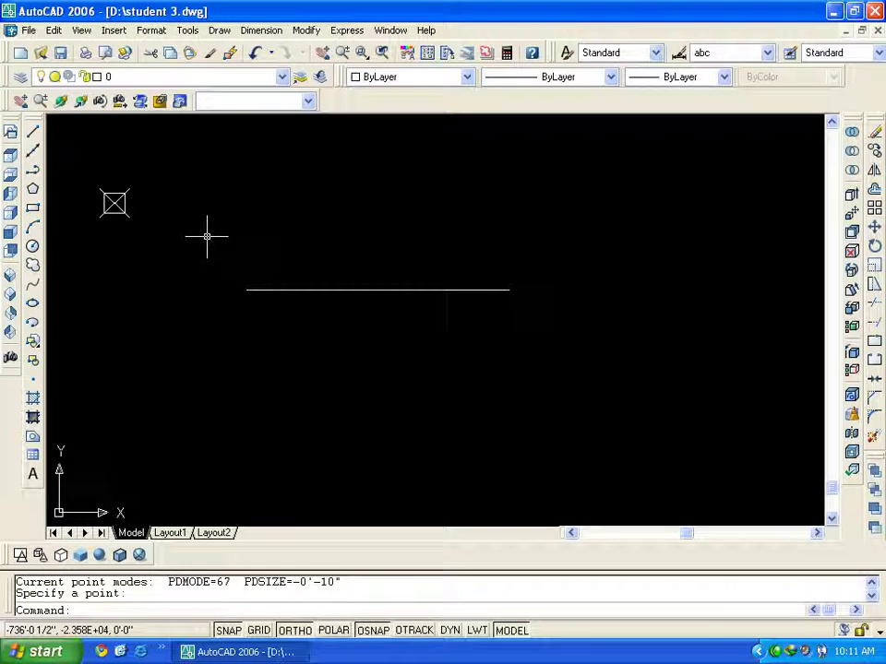
mouse_move(164, 255)
middle_down()
mouse_move(320, 338)
mouse_move(244, 287)
middle_up()
scroll(320, 338, up, 2)
scroll(217, 271, down, 5)
scroll(208, 257, up, 4)
scroll(207, 258, up, 2)
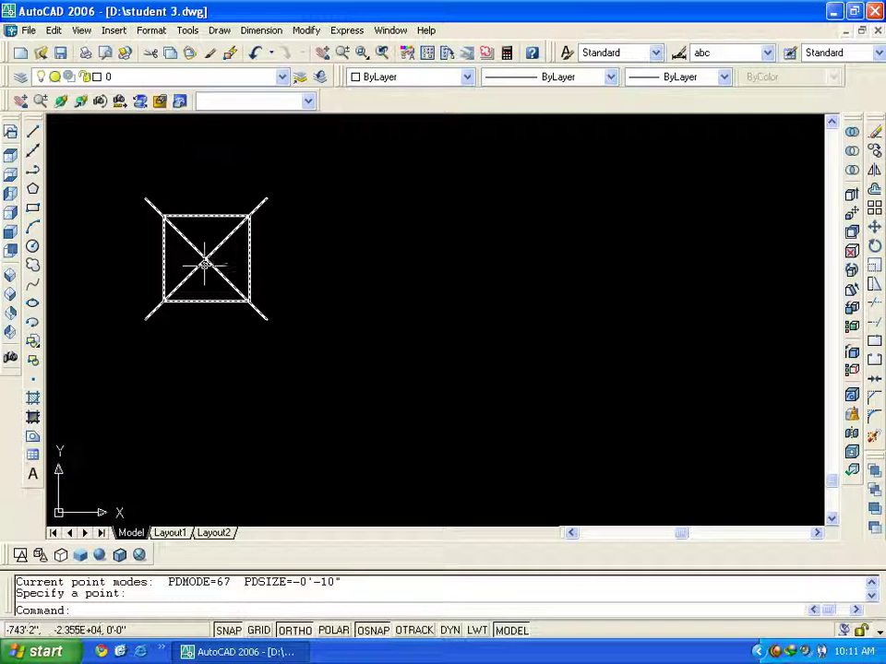
scroll(205, 265, down, 3)
middle_drag(208, 265, 194, 243)
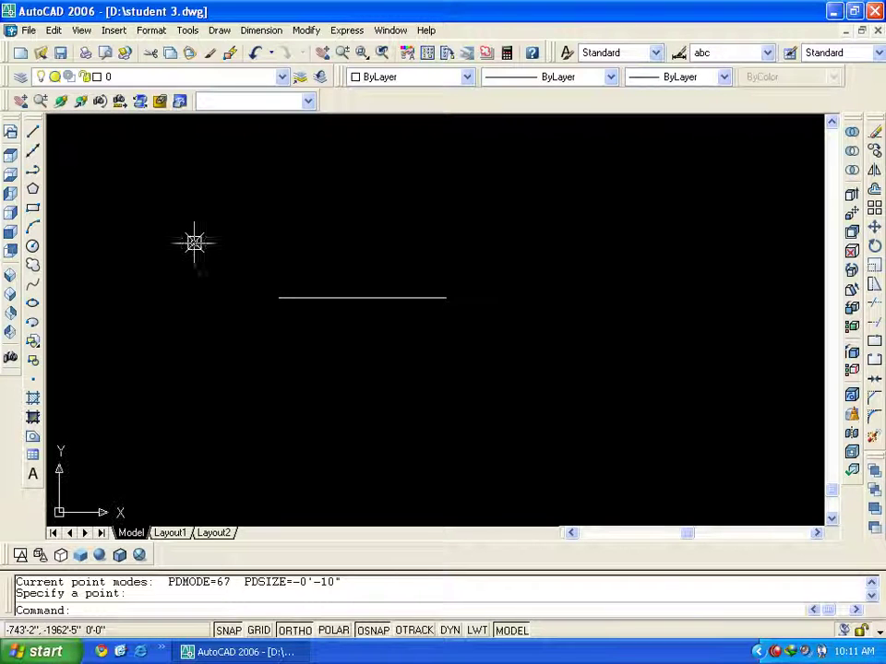
click(219, 30)
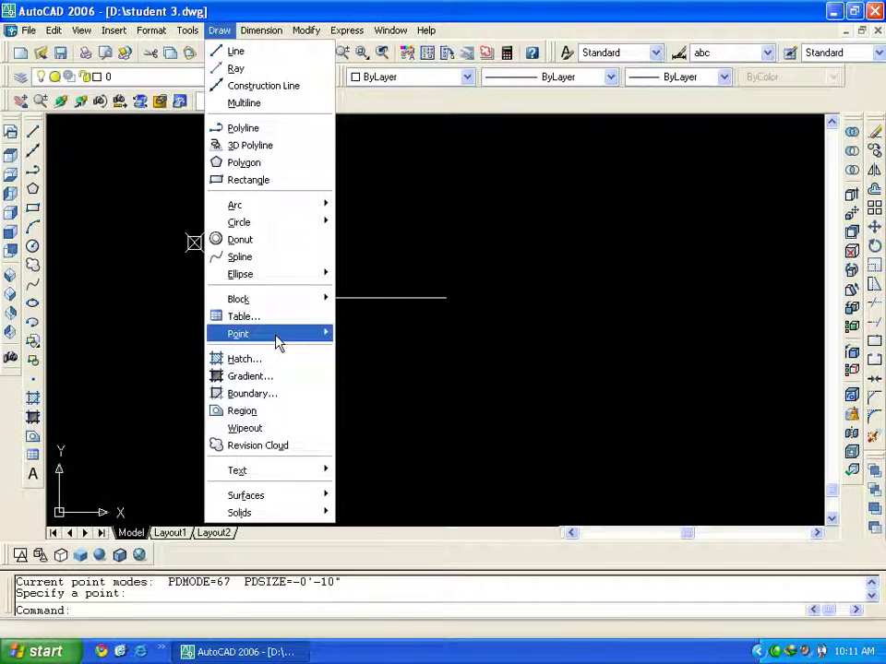
mouse_move(238, 333)
click(374, 350)
click(279, 298)
click(362, 297)
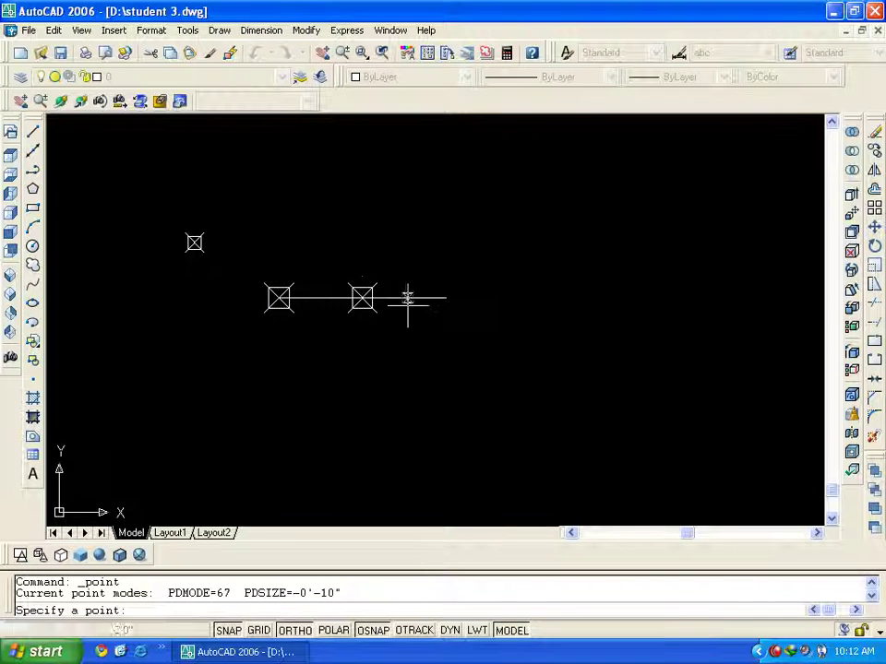
click(446, 297)
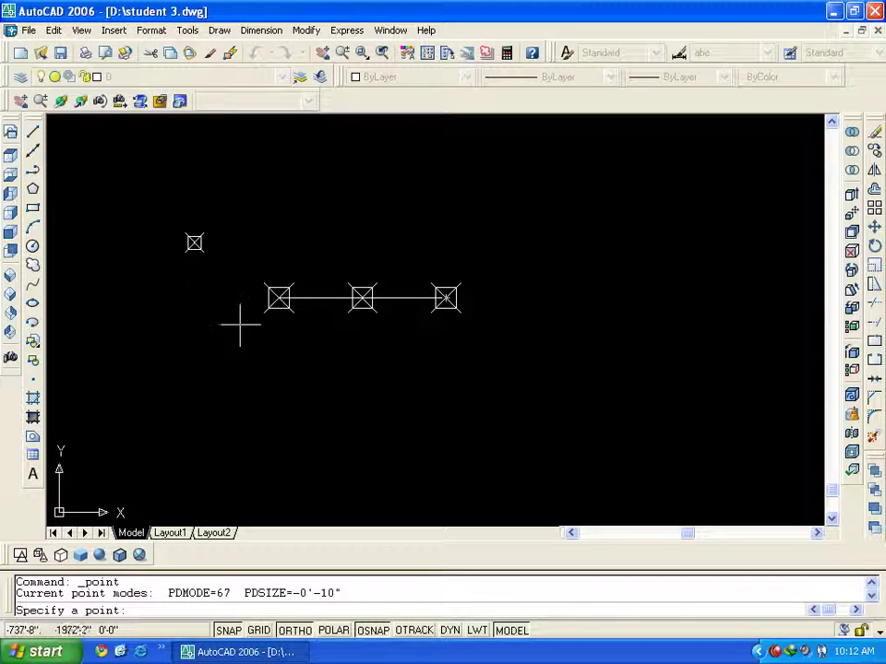
scroll(348, 338, up, 3)
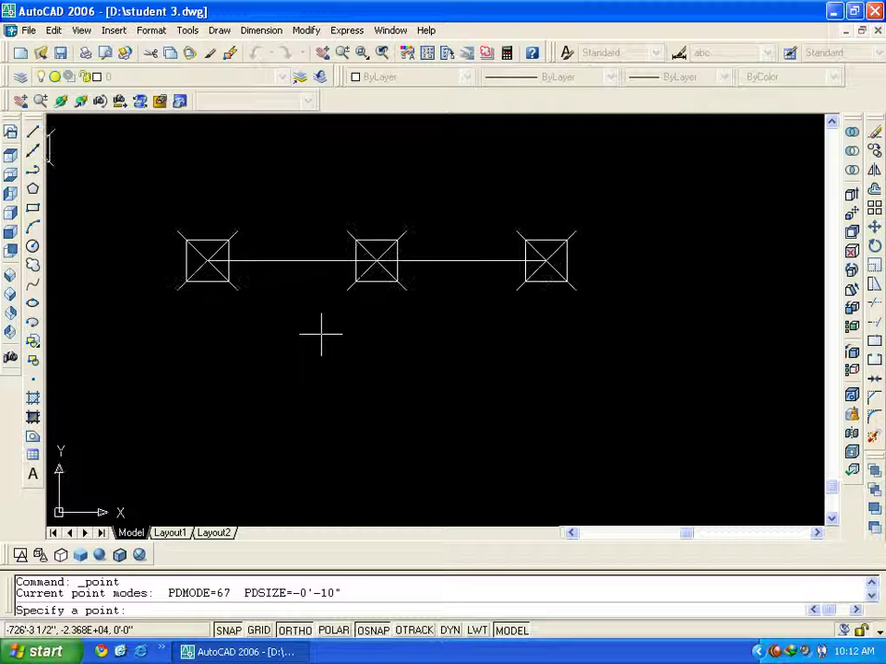
key(Escape)
click(619, 341)
click(162, 273)
key(Delete)
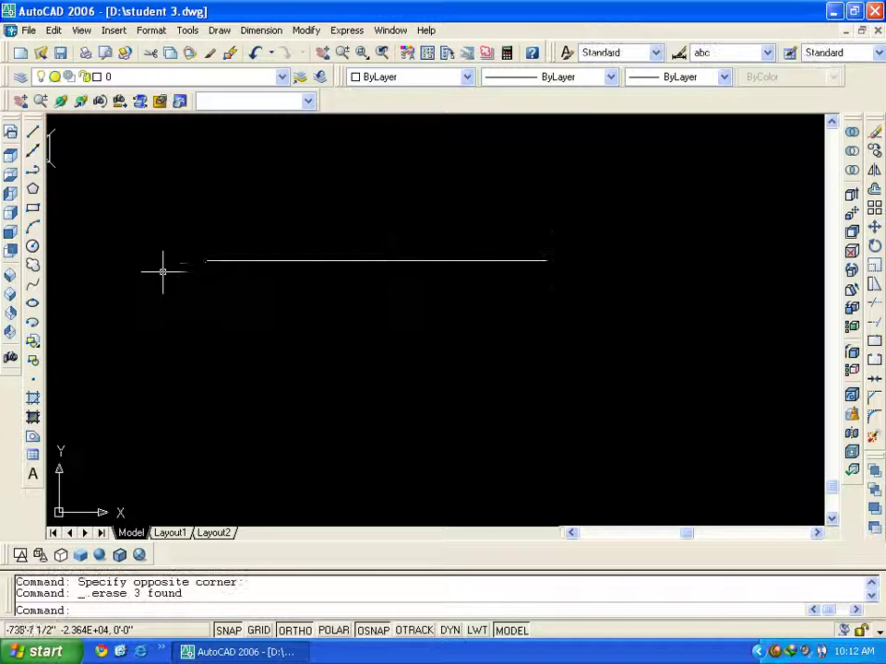
scroll(244, 271, down, 2)
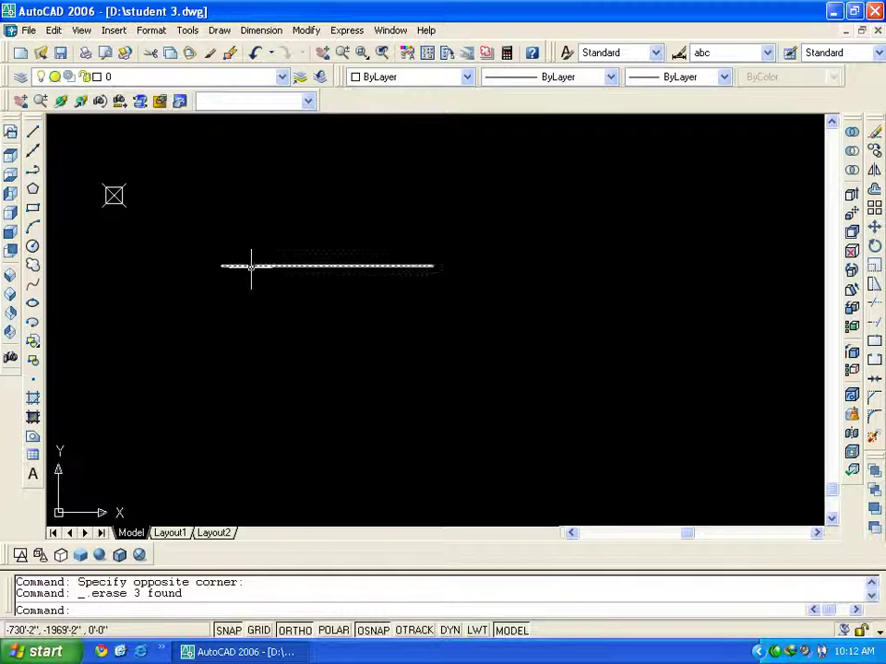
Stretch the horizontal line's left end further to the left
click(223, 266)
click(223, 266)
scroll(224, 265, down, 2)
middle_drag(223, 265, 501, 282)
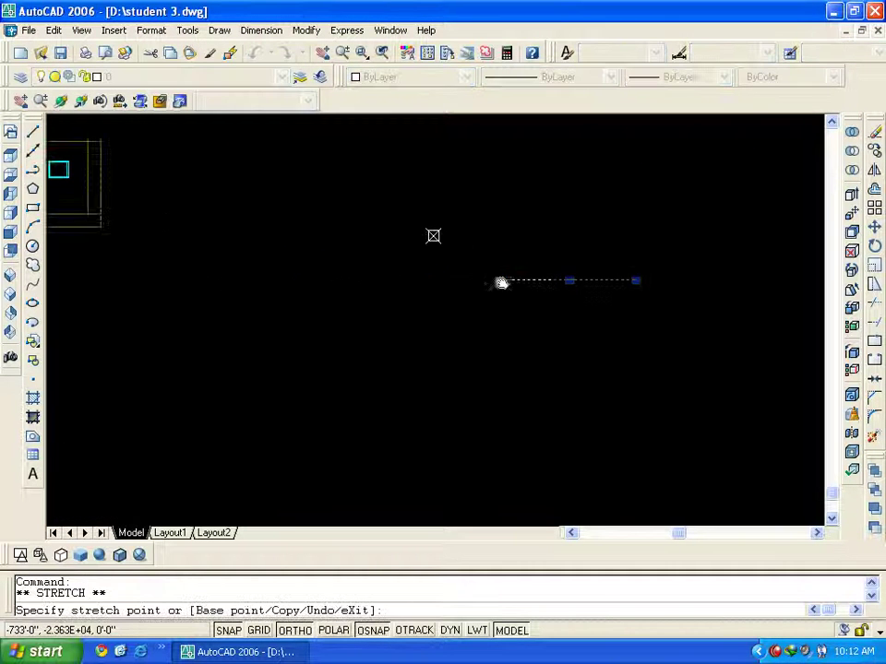
click(144, 291)
key(Escape)
key(Escape)
middle_drag(334, 311, 313, 320)
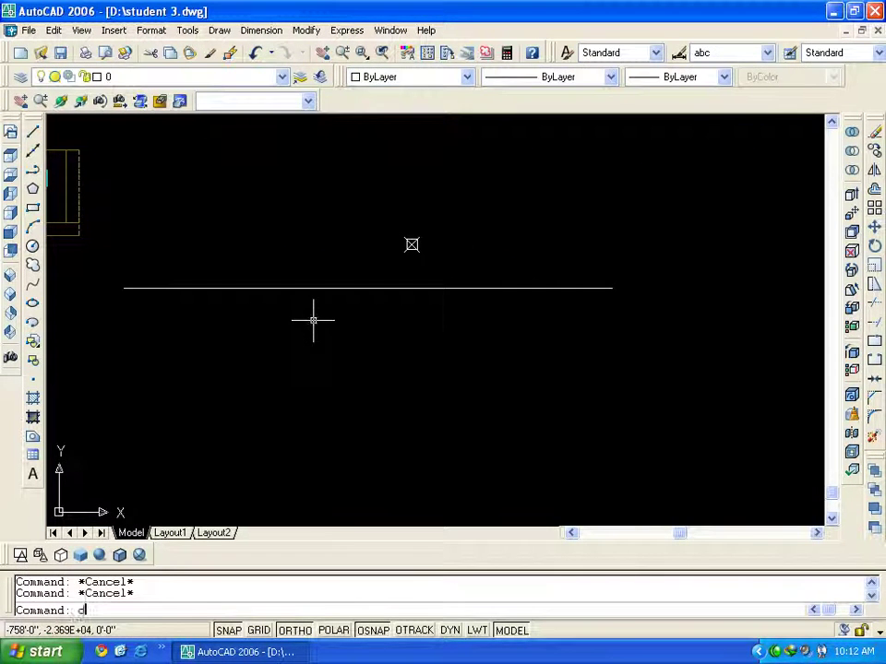
Measure the line with a linear dimension (73'-7"), then delete the dimension
text(dli)
key(Return)
click(123, 288)
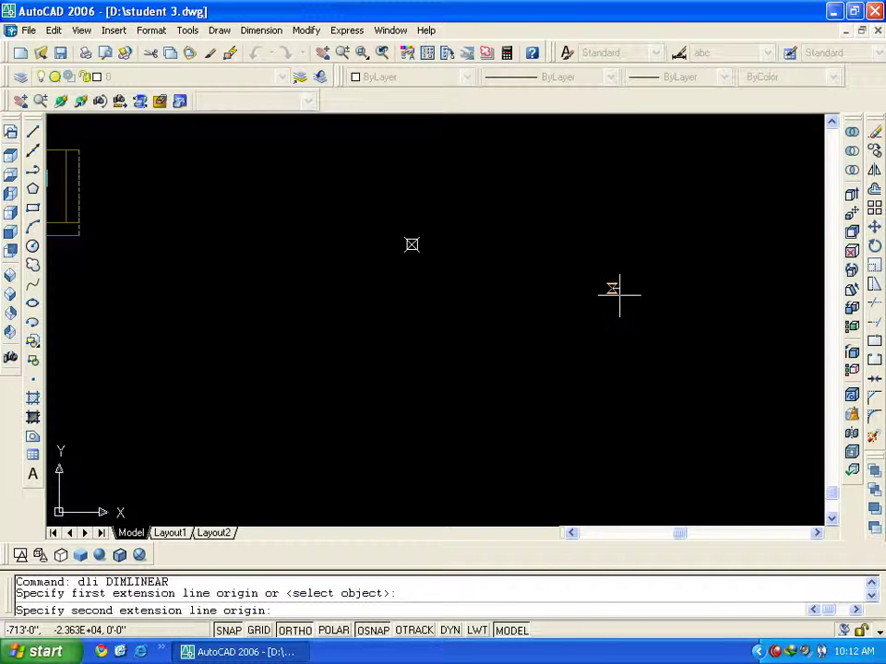
click(613, 287)
click(403, 323)
click(389, 325)
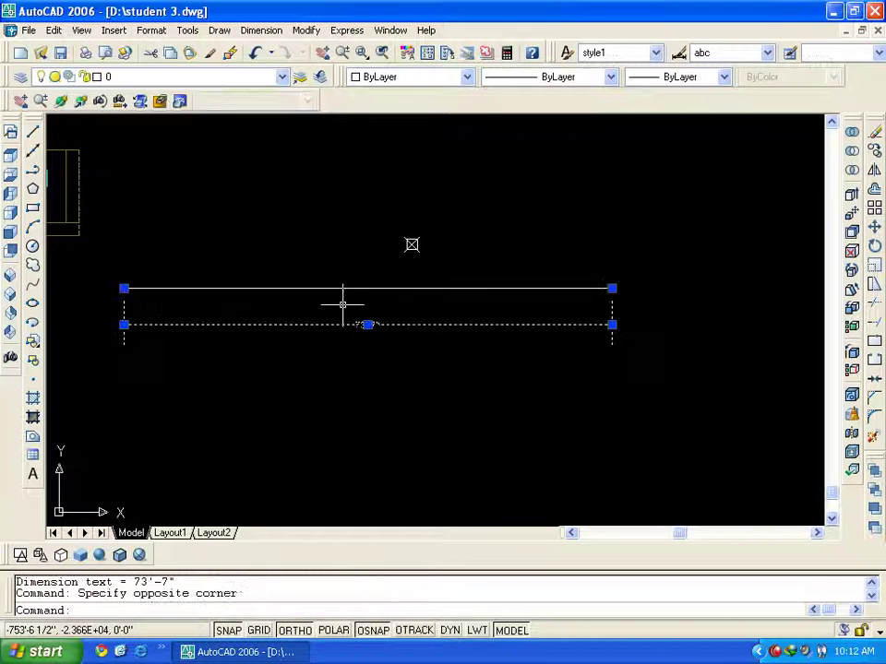
key(Delete)
Delete the old line and draw a new 80-foot horizontal line
middle_drag(455, 301, 478, 324)
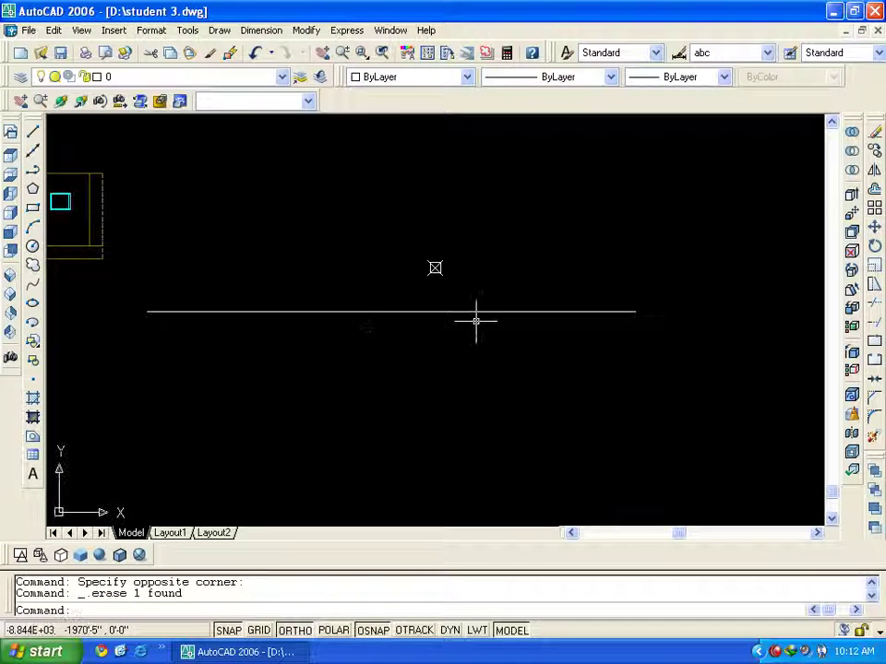
click(632, 312)
key(Delete)
text(l)
key(Return)
click(690, 358)
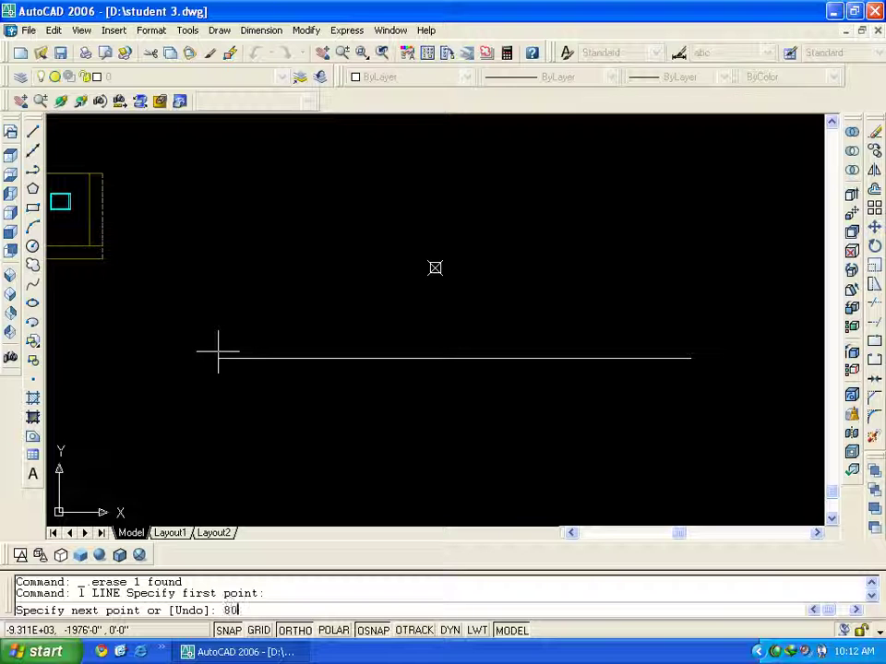
key(Return)
key(Escape)
scroll(295, 397, down, 2)
scroll(276, 369, up, 2)
middle_drag(269, 359, 310, 369)
Divide the 80' line into 6 equal segments with the Divide command
click(218, 30)
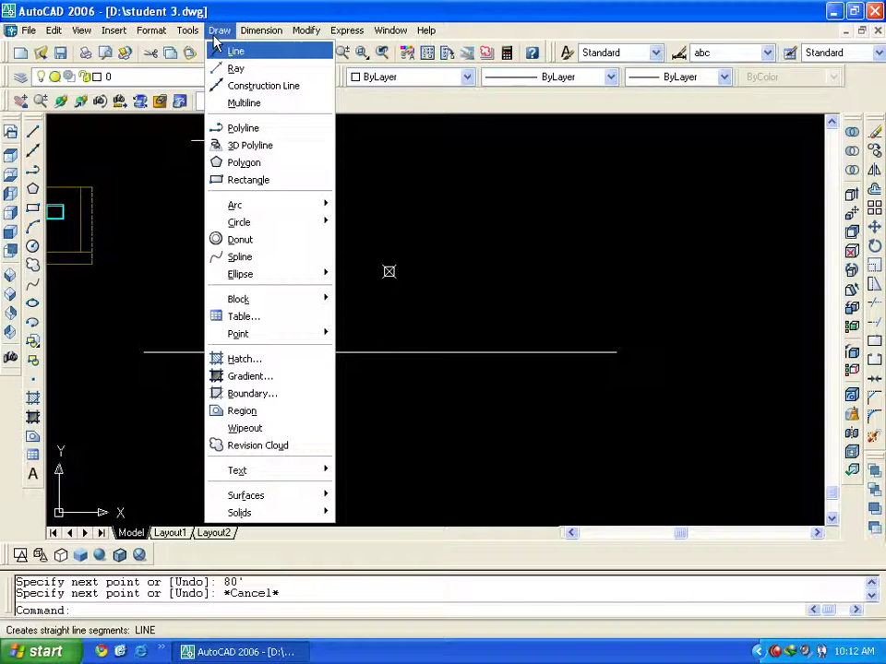
mouse_move(238, 333)
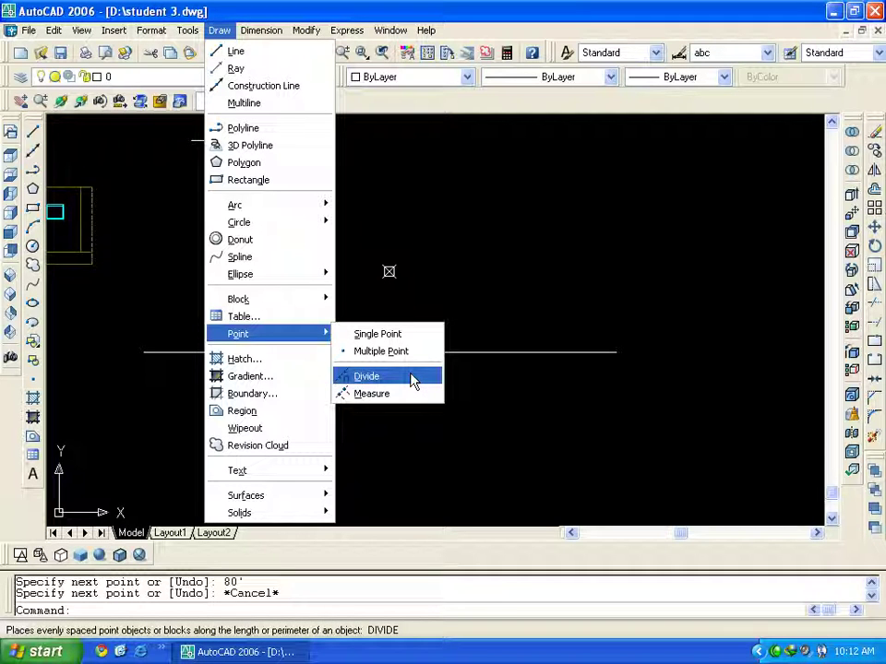
click(359, 381)
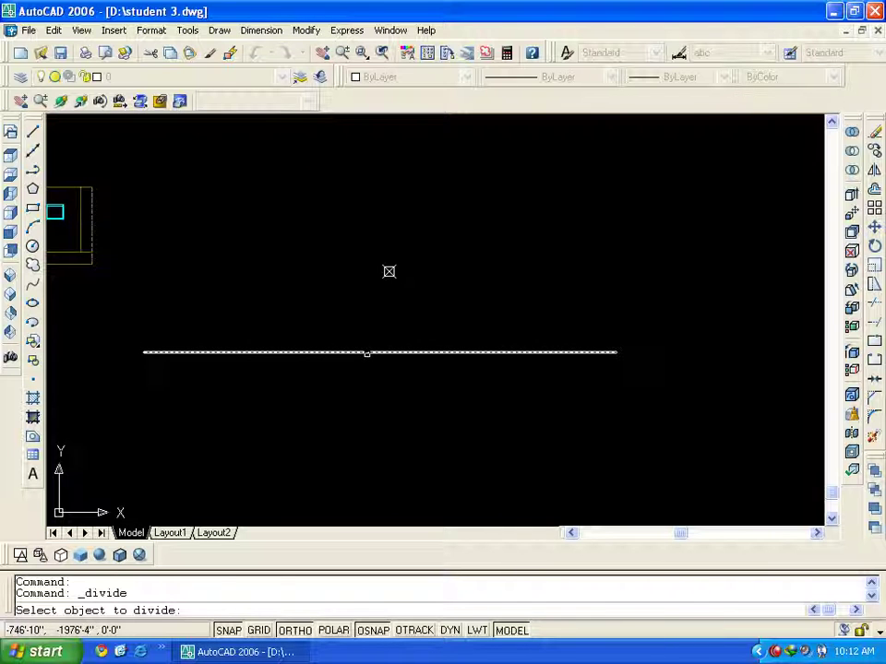
click(367, 351)
text(6)
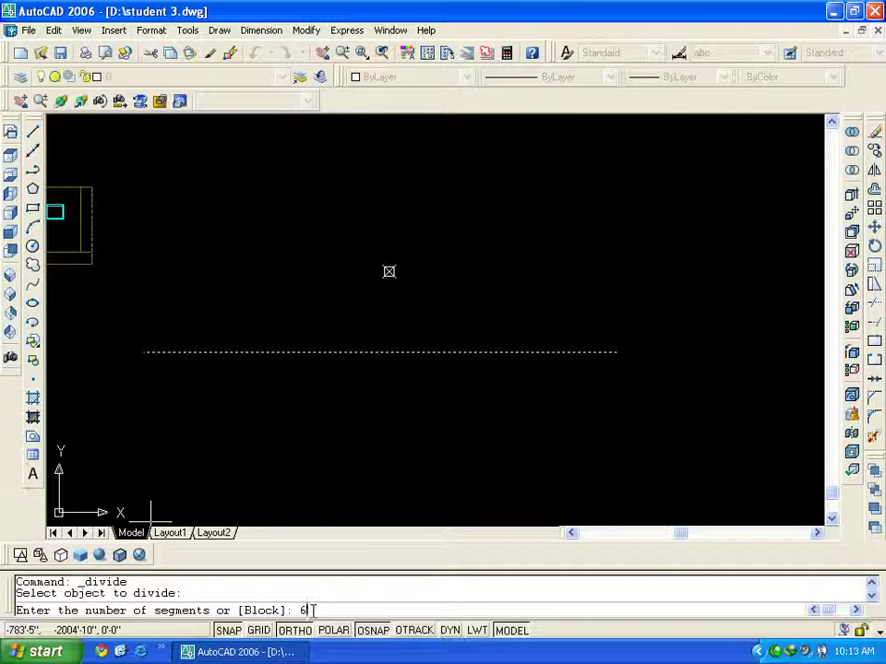
key(Return)
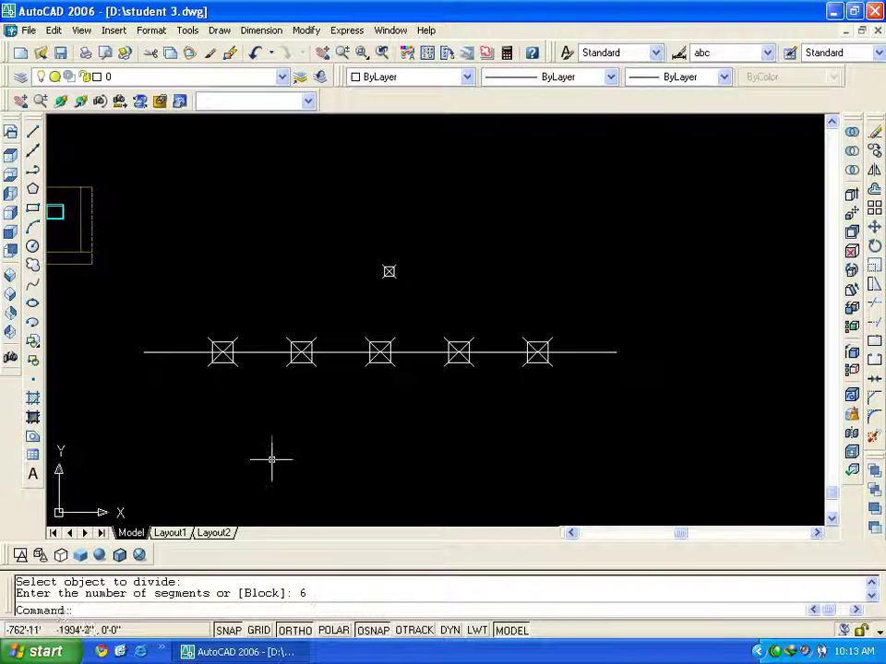
middle_drag(263, 451, 274, 438)
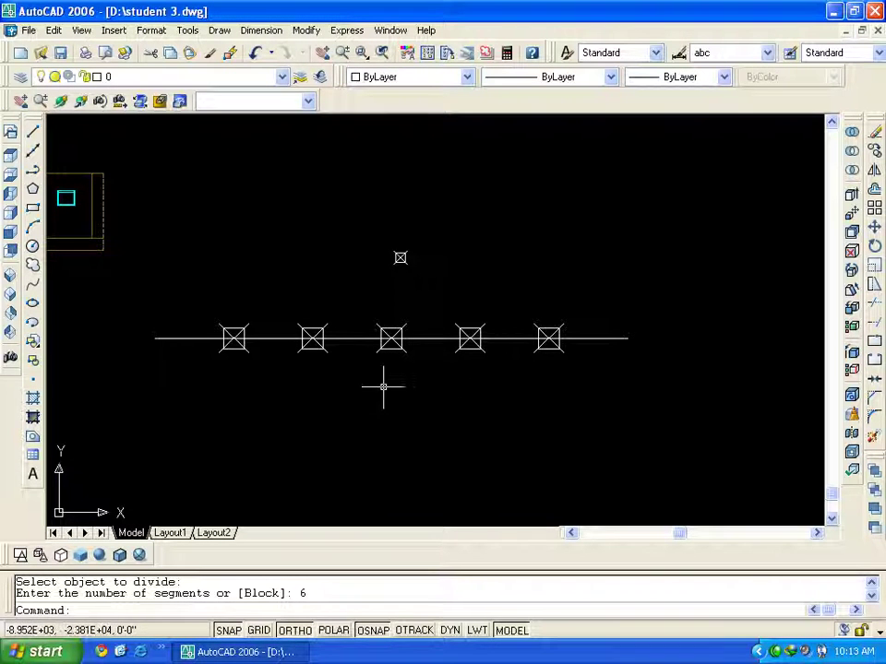
Erase the five divide point markers with a window selection
click(609, 367)
click(187, 348)
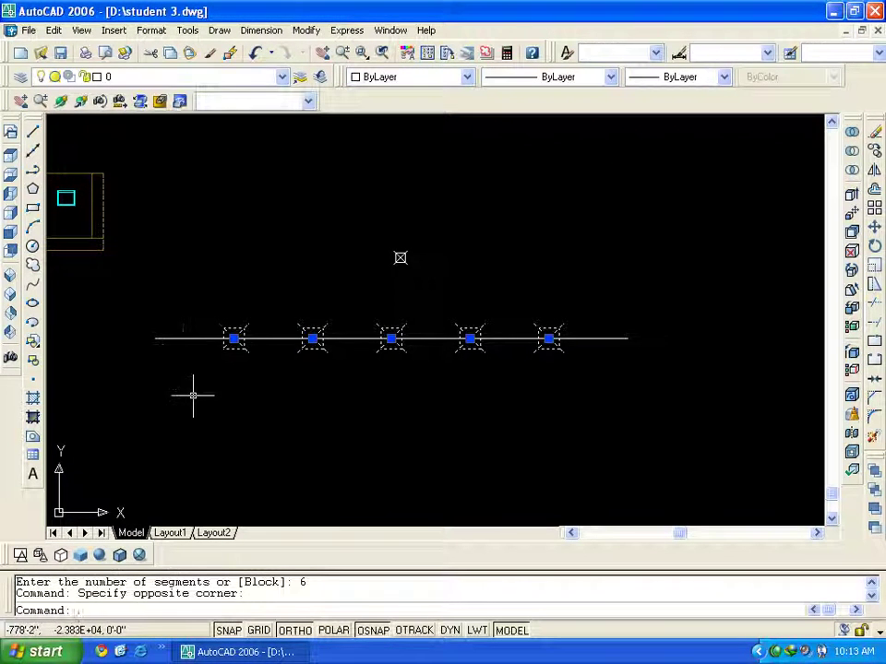
key(Delete)
Measure along the line, placing point markers every 10 feet
click(218, 30)
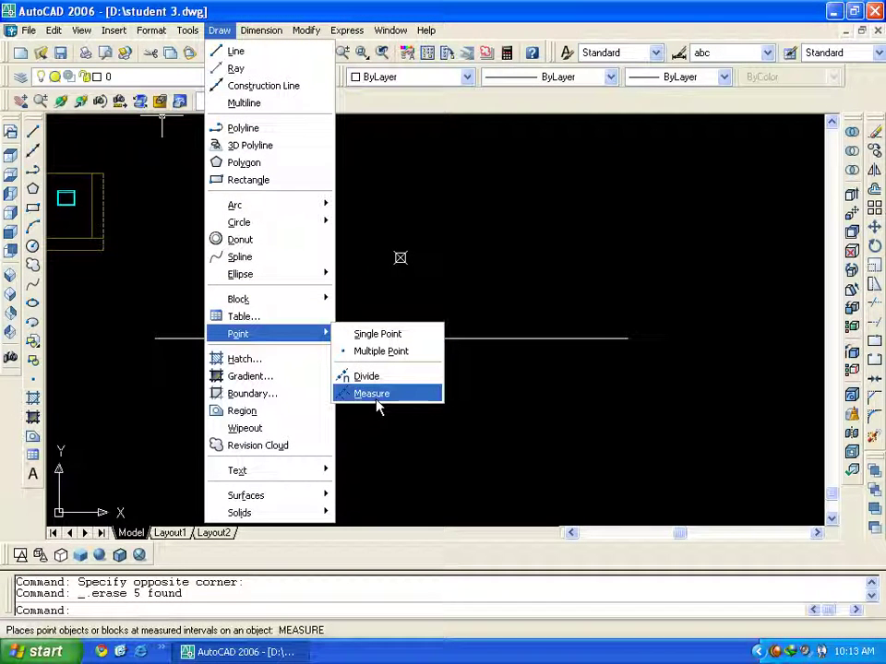
click(374, 394)
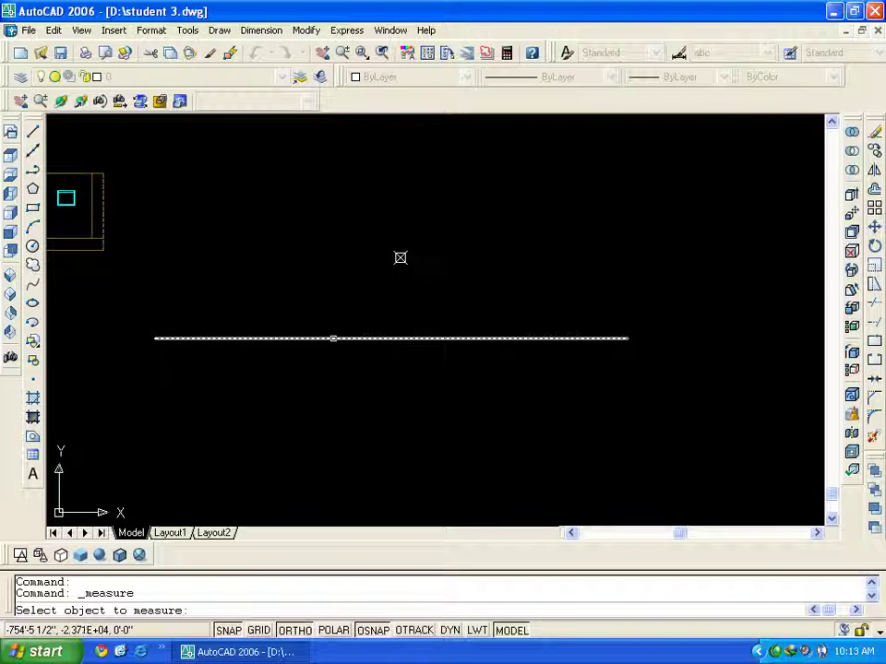
click(333, 338)
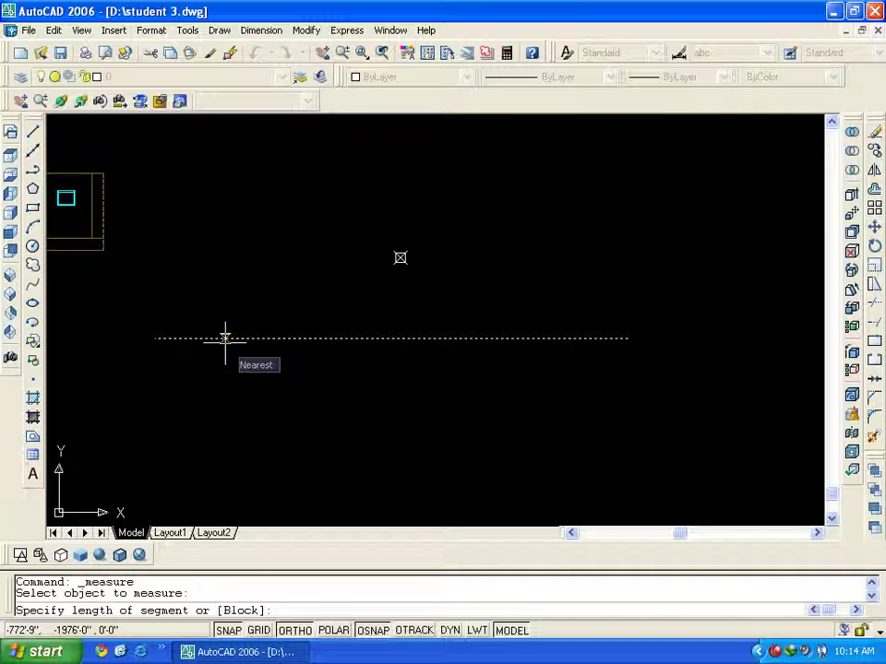
text(10)
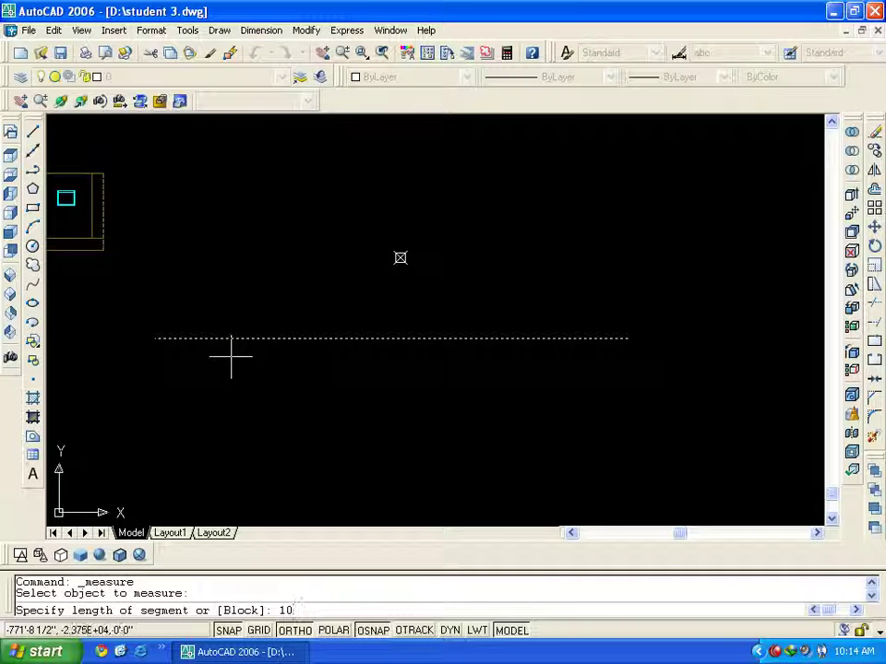
key(Return)
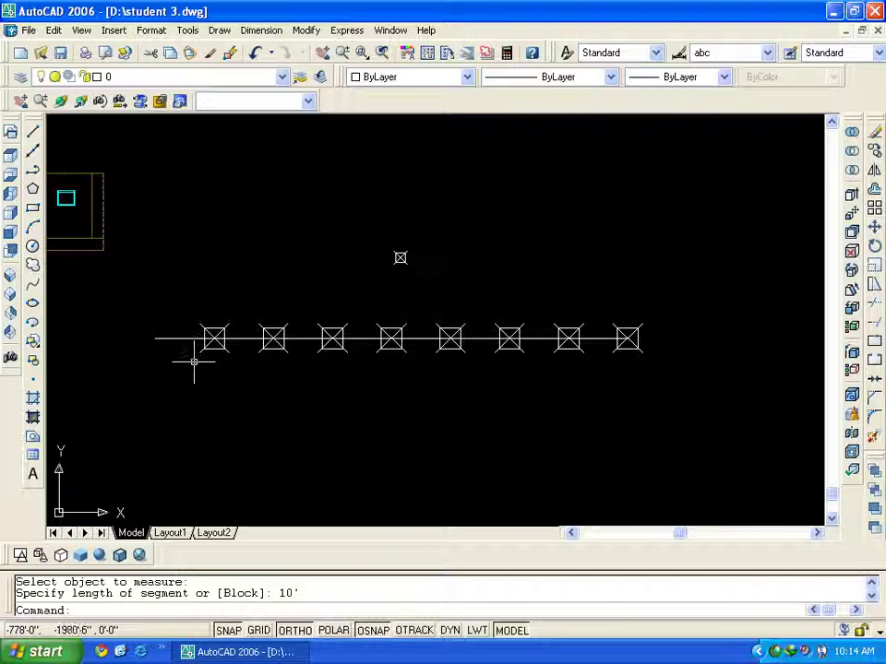
Add three chained 10' linear dimensions below the line between the first markers
scroll(194, 362, up, 1)
key(Escape)
key(Escape)
text(dl)
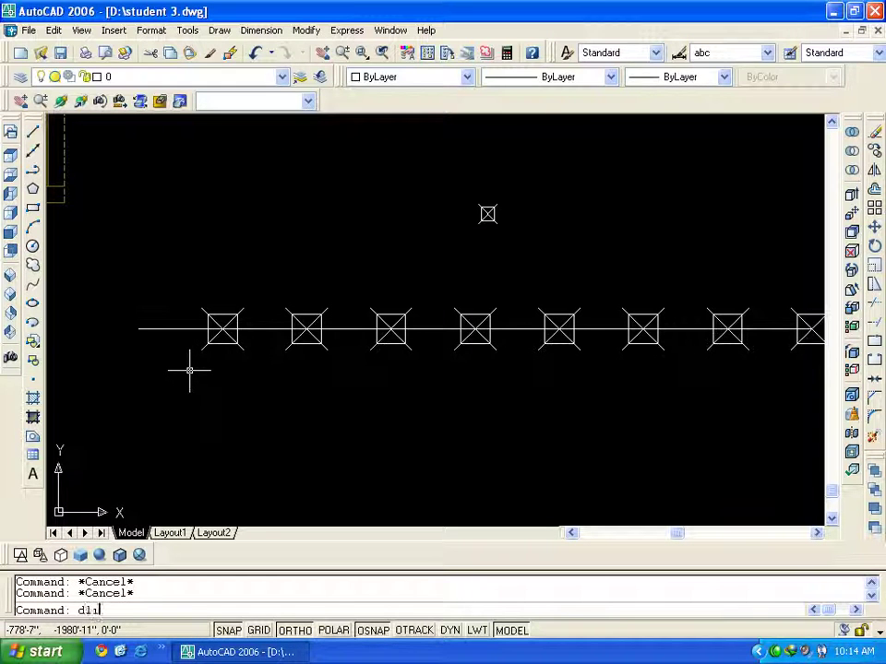
text(i)
key(Return)
click(139, 328)
click(222, 328)
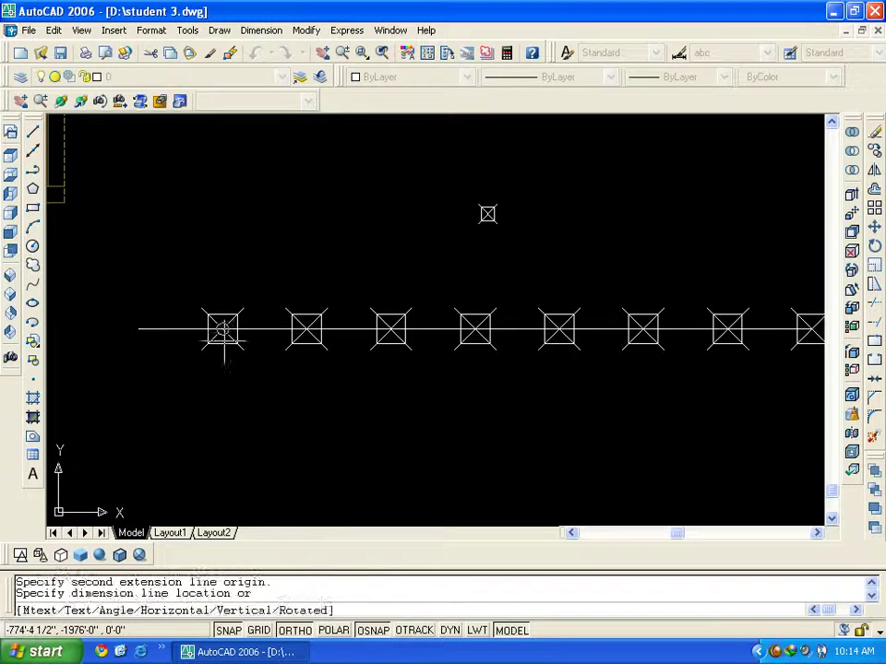
click(224, 379)
key(Return)
click(222, 329)
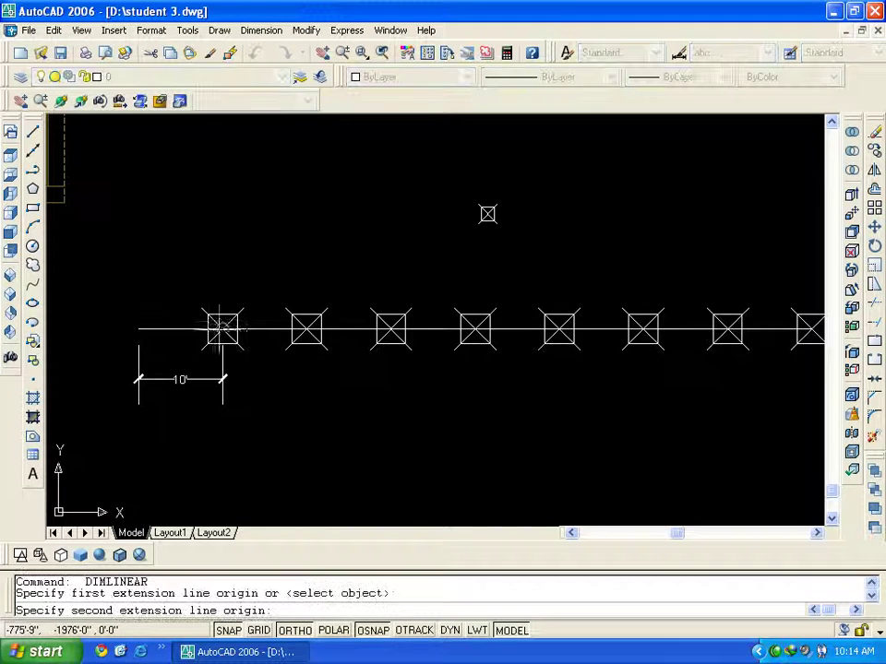
click(306, 328)
click(310, 377)
key(Return)
click(306, 328)
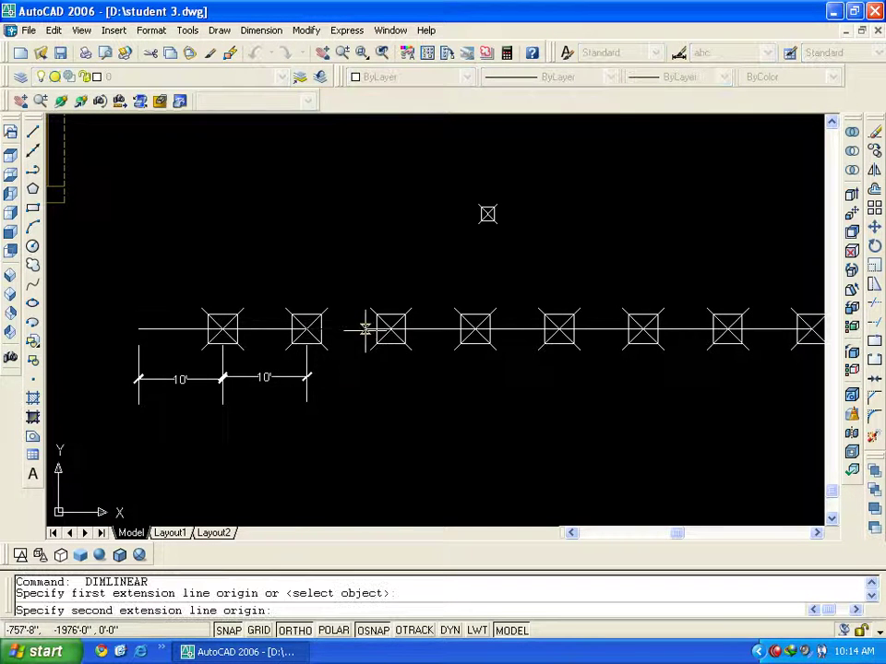
click(390, 328)
click(395, 374)
Try a vertical option with the multiline command, then cancel it
middle_drag(302, 402, 184, 426)
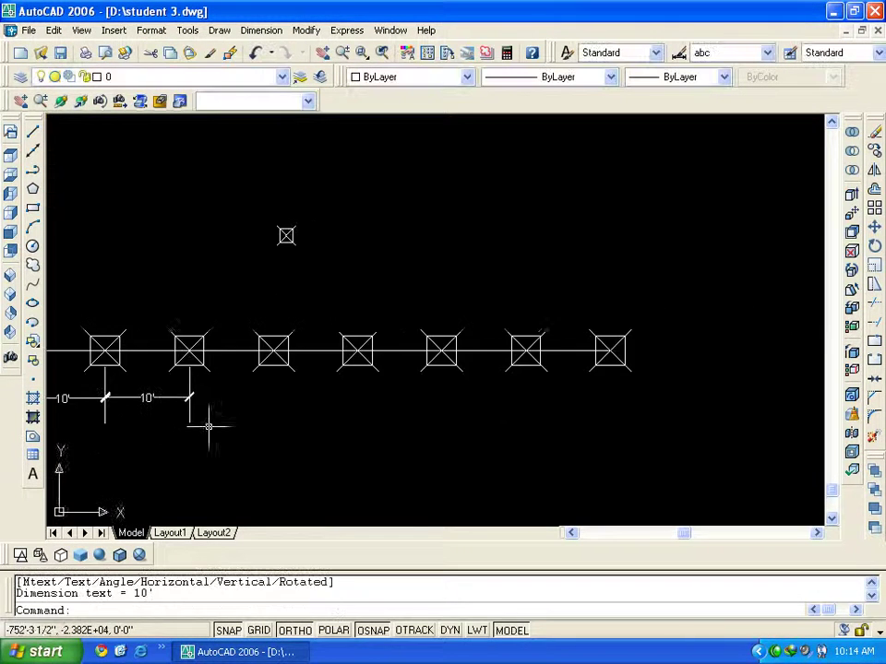
scroll(339, 404, down, 2)
key(Escape)
key(Escape)
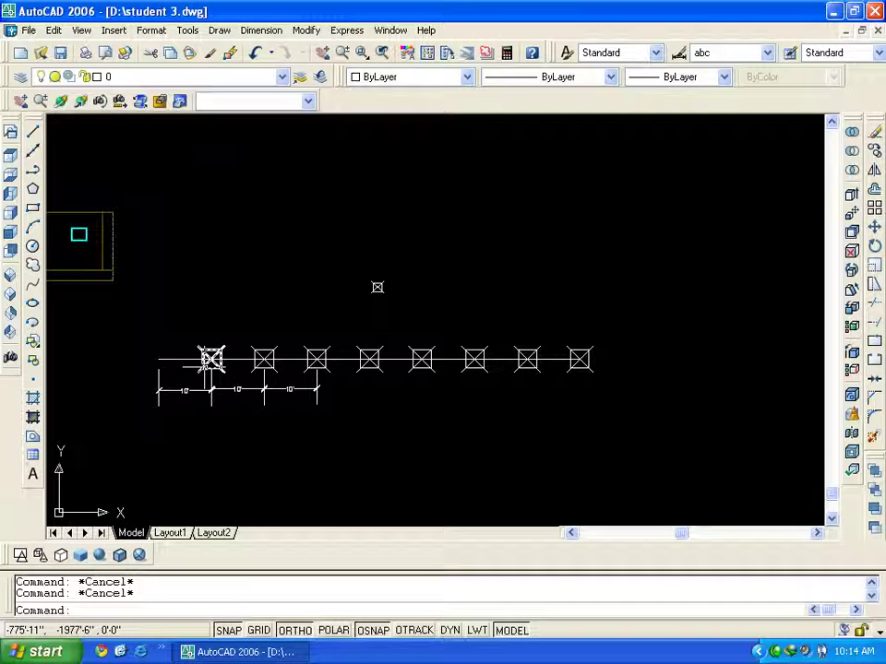
text(ml)
key(Return)
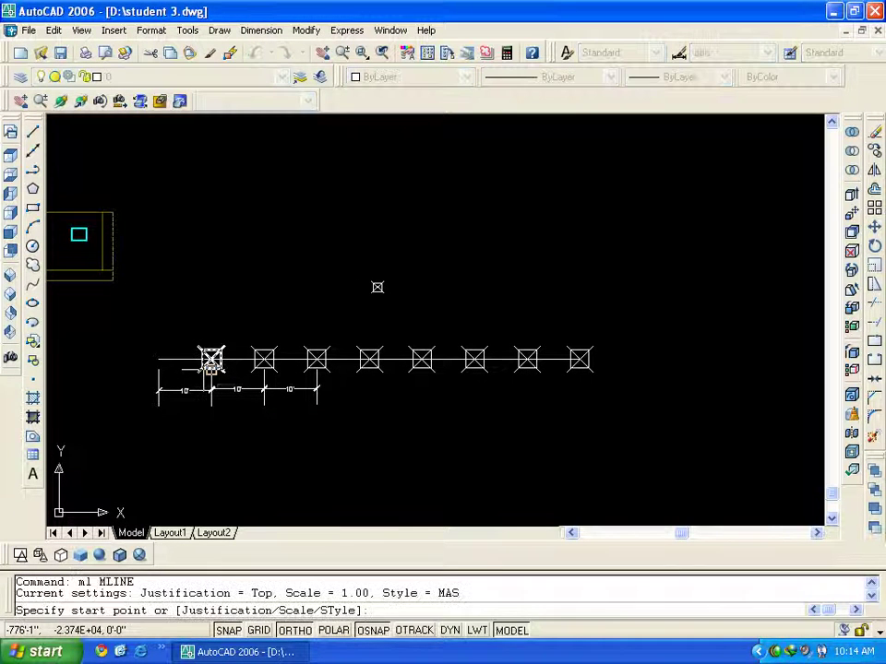
text(  v)
key(Return)
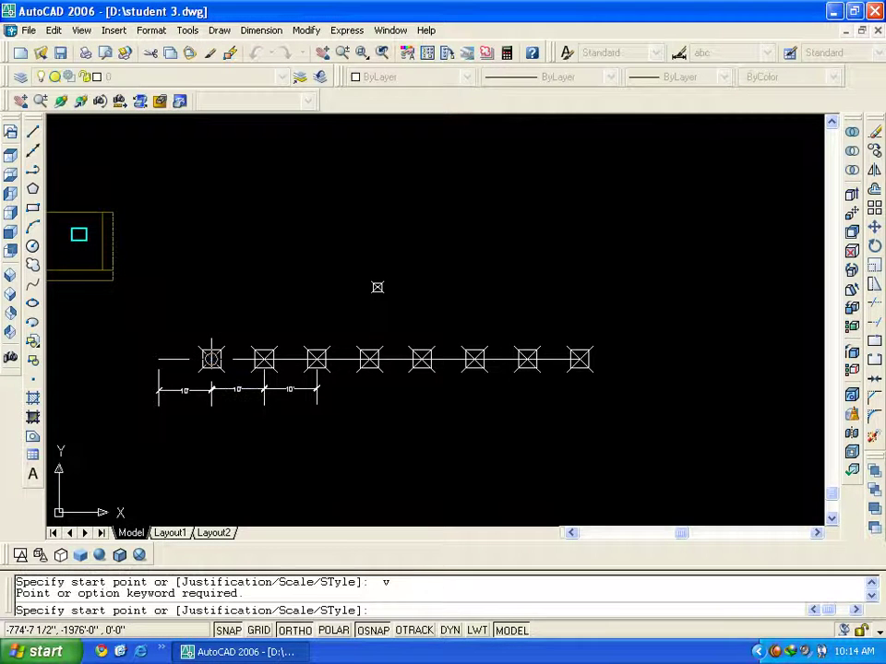
key(Escape)
key(Escape)
Draw vertical construction lines through all eight point markers
text(xl)
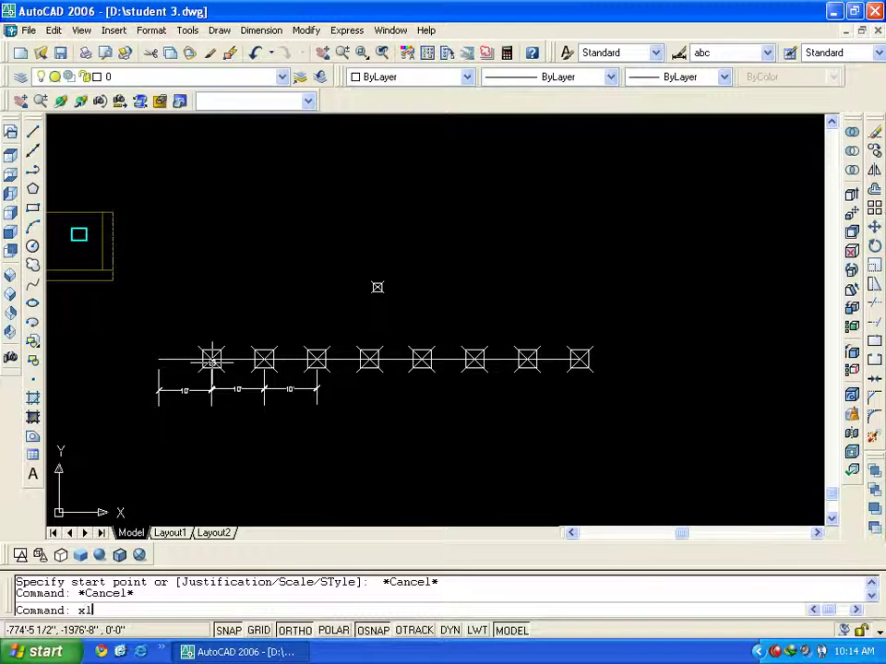
key(Return)
text(v)
key(Return)
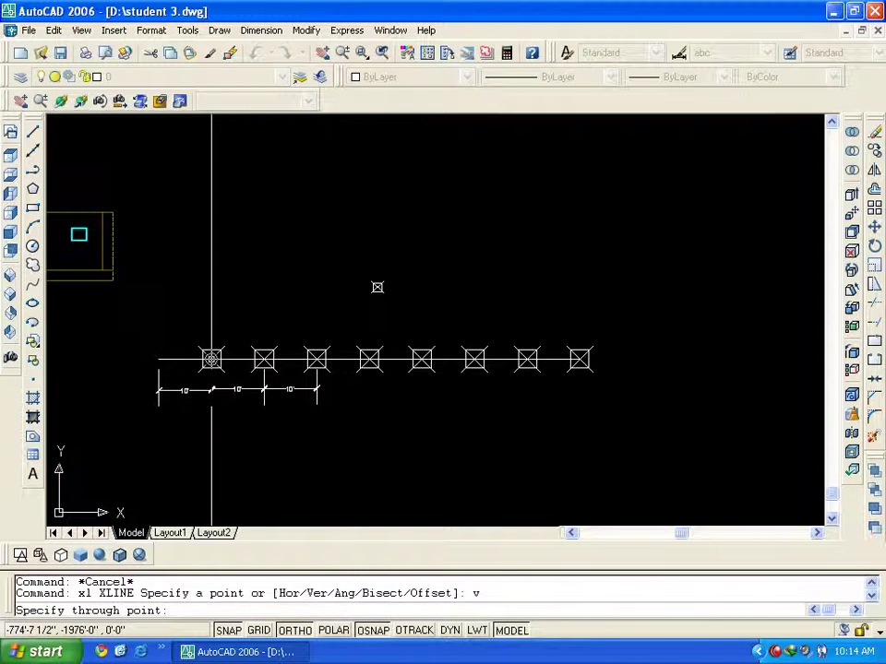
click(211, 360)
click(264, 360)
click(316, 359)
click(369, 360)
click(422, 359)
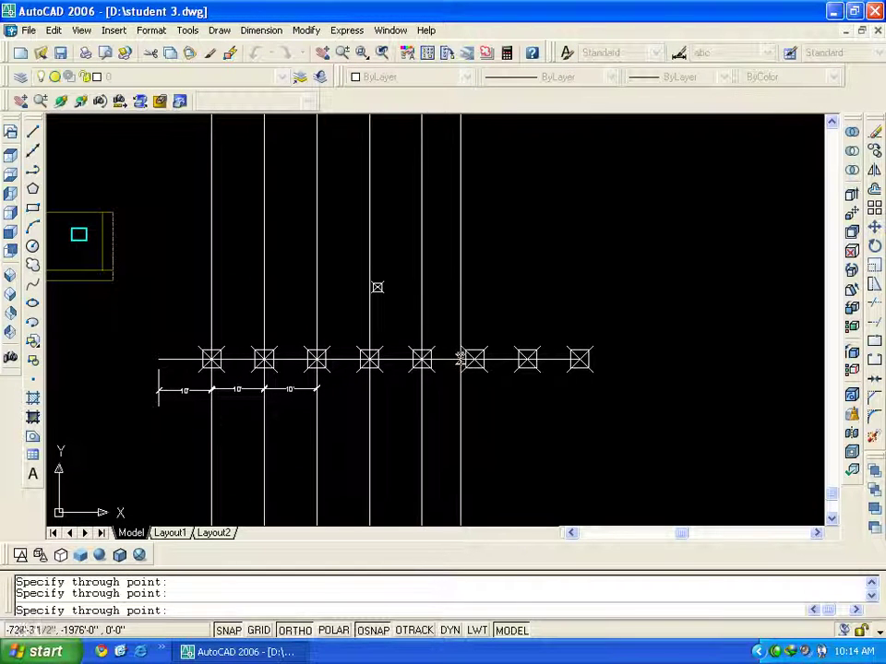
click(474, 360)
click(527, 360)
click(582, 360)
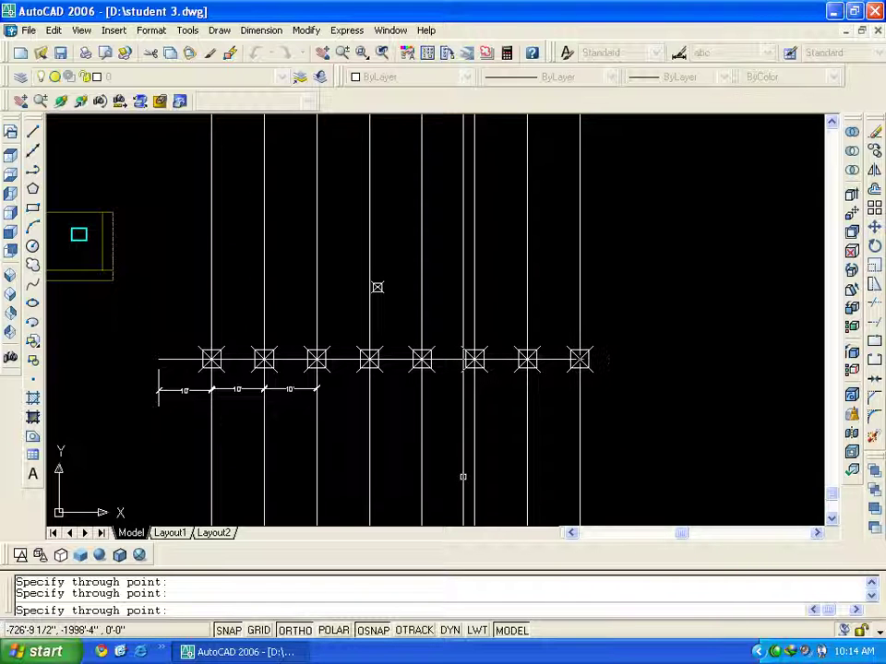
key(Escape)
Window-select and erase the dimensions and construction lines
click(663, 493)
click(155, 390)
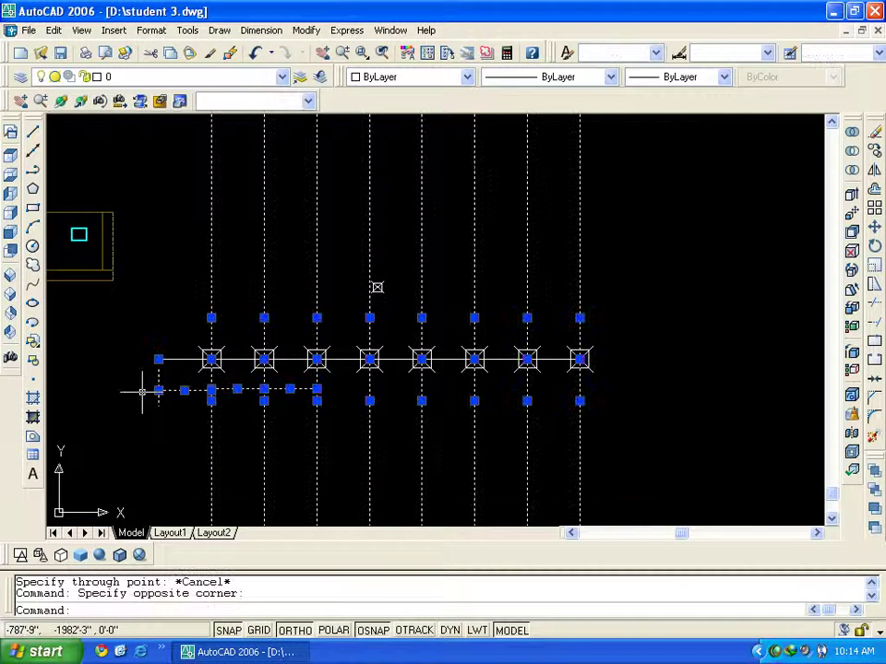
key(Delete)
Window-select the lone point marker above the row and erase it
click(397, 300)
click(346, 251)
key(Delete)
middle_drag(310, 395, 353, 410)
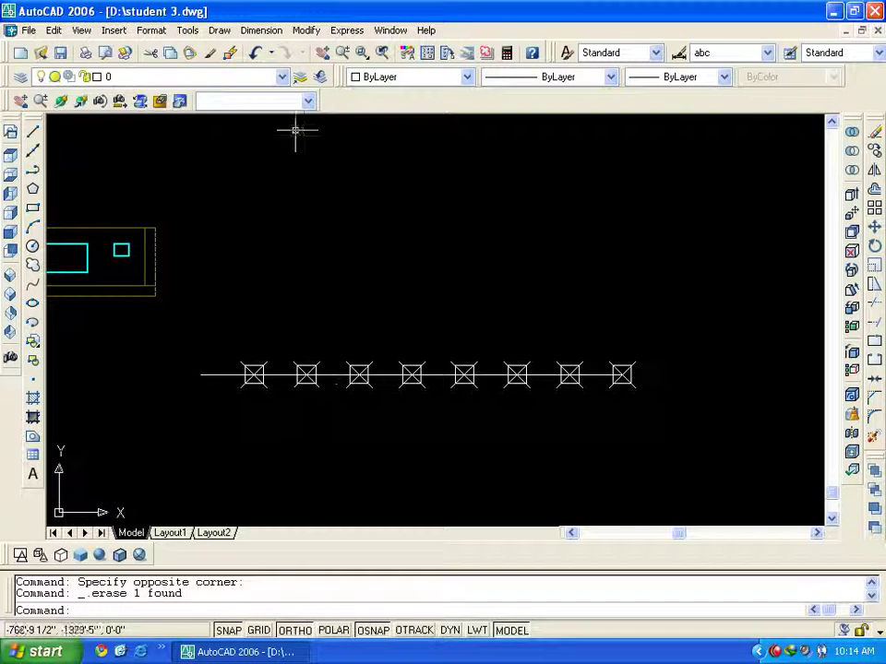
click(221, 30)
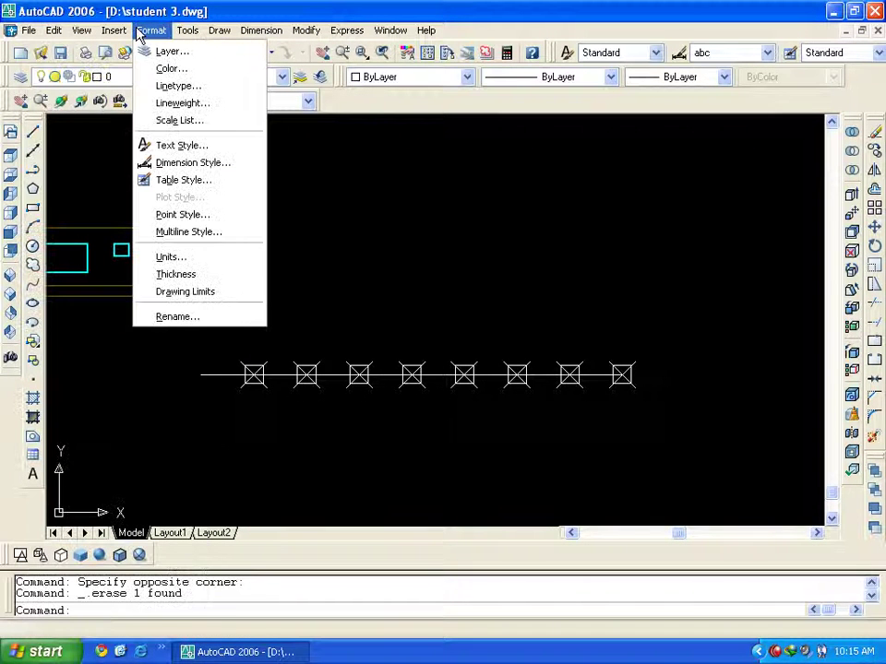
Set the point style to square-with-crosshair with a point size of 2
click(216, 220)
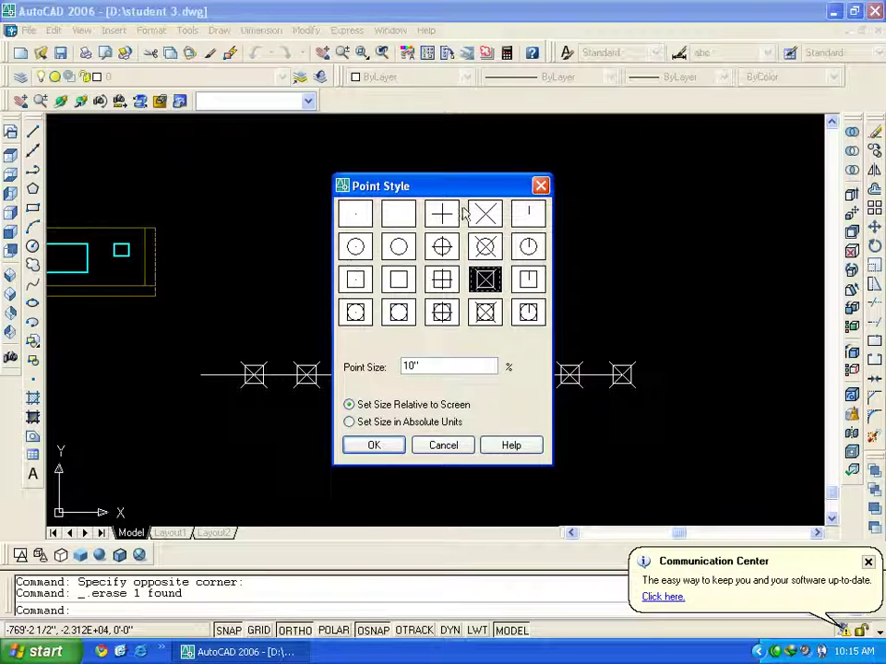
drag(441, 191, 497, 169)
click(464, 343)
drag(475, 344, 452, 348)
text(2)
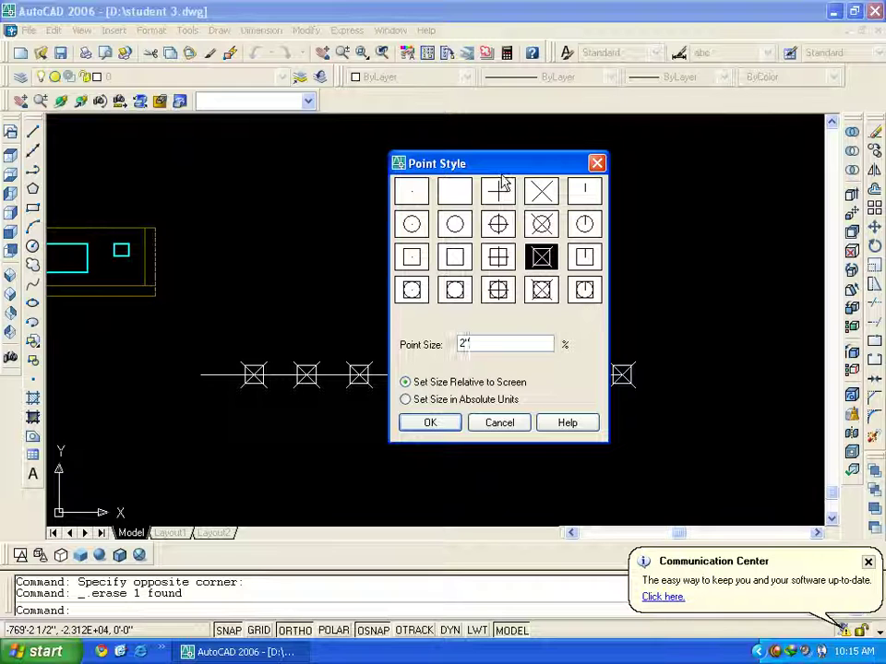
click(500, 293)
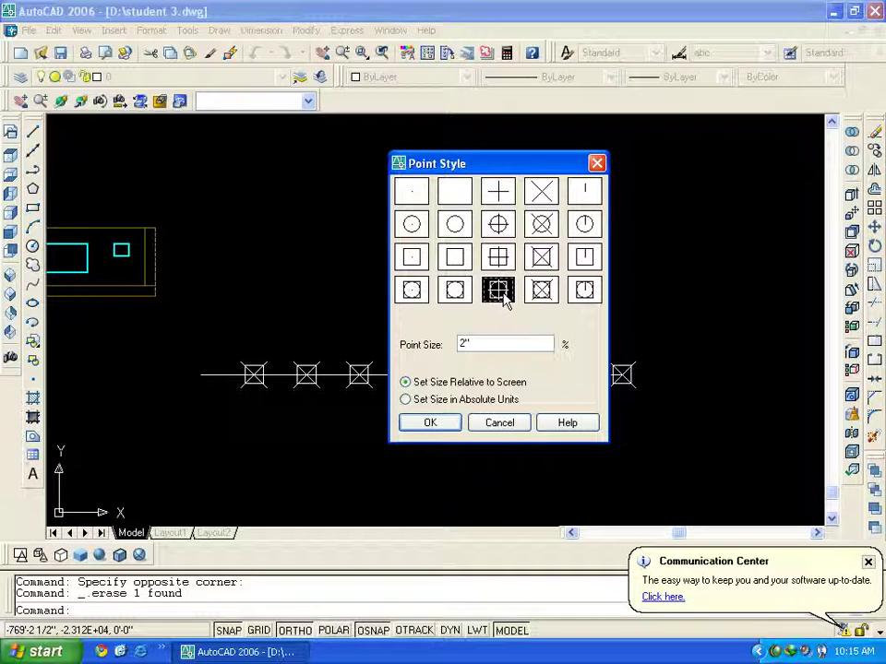
click(420, 423)
Zoom and pan around the line, then reopen Point Style and close it unchanged
scroll(227, 369, up, 3)
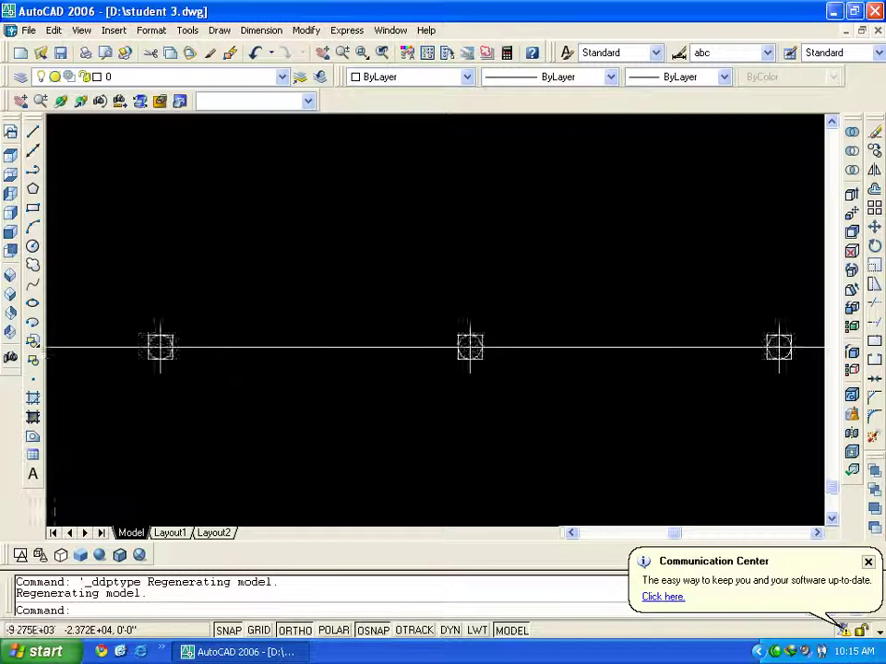
scroll(194, 341, up, 3)
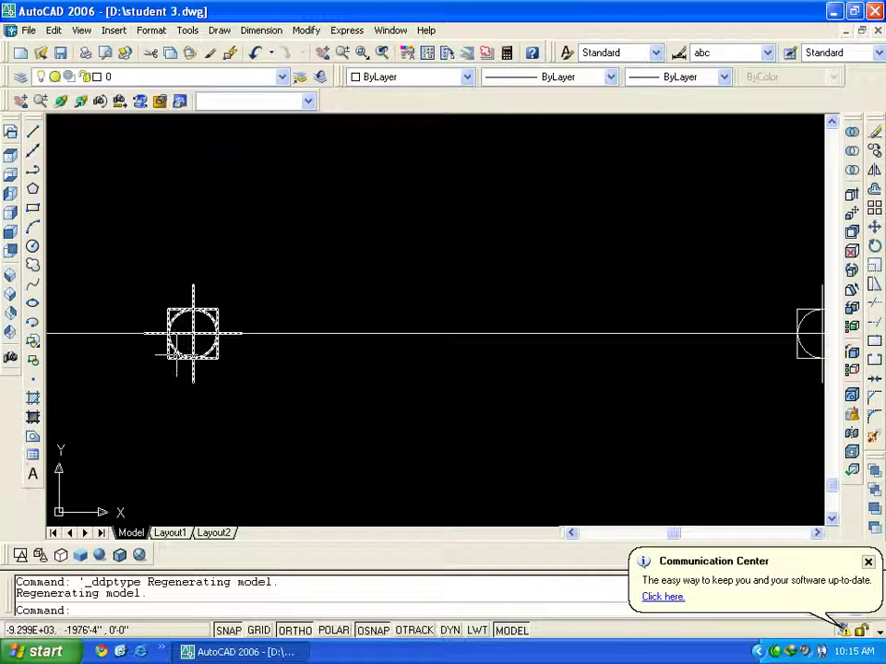
scroll(249, 358, down, 8)
middle_drag(274, 367, 207, 362)
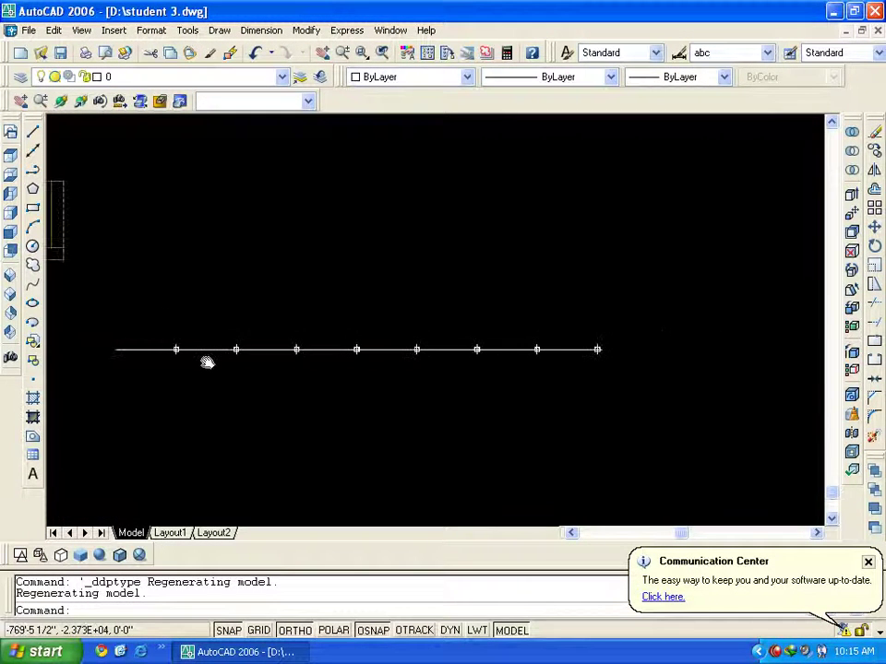
click(159, 33)
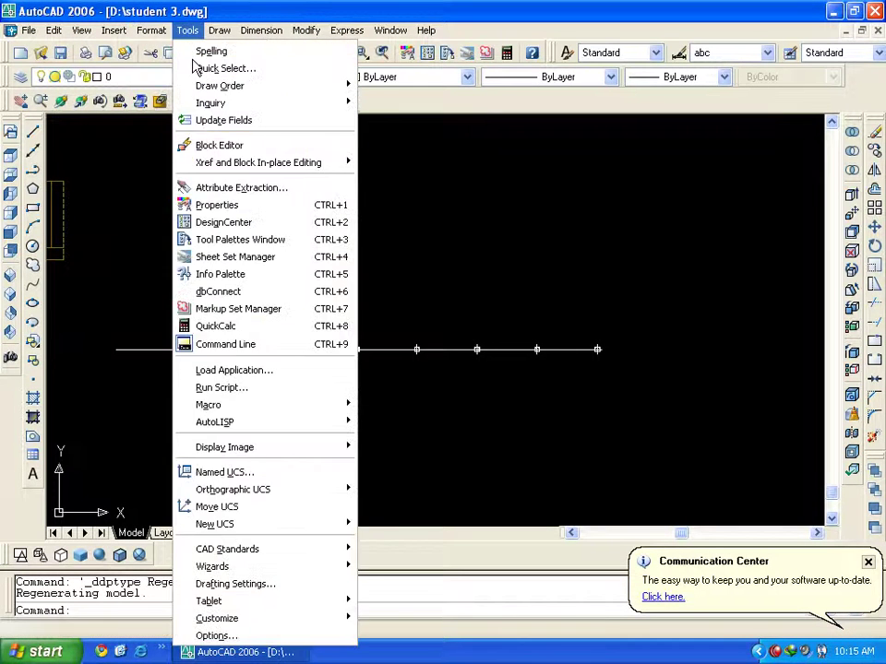
click(193, 215)
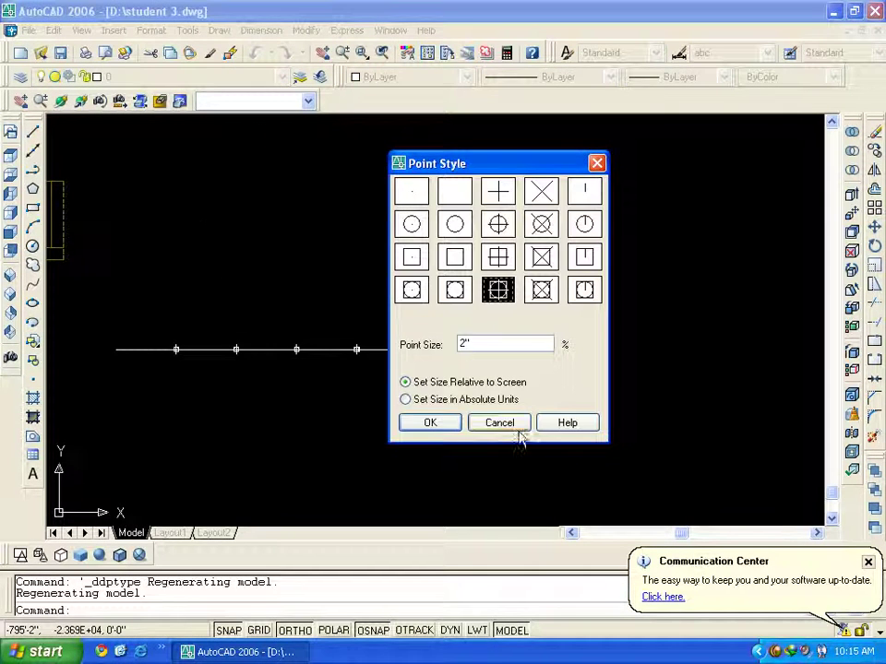
click(499, 422)
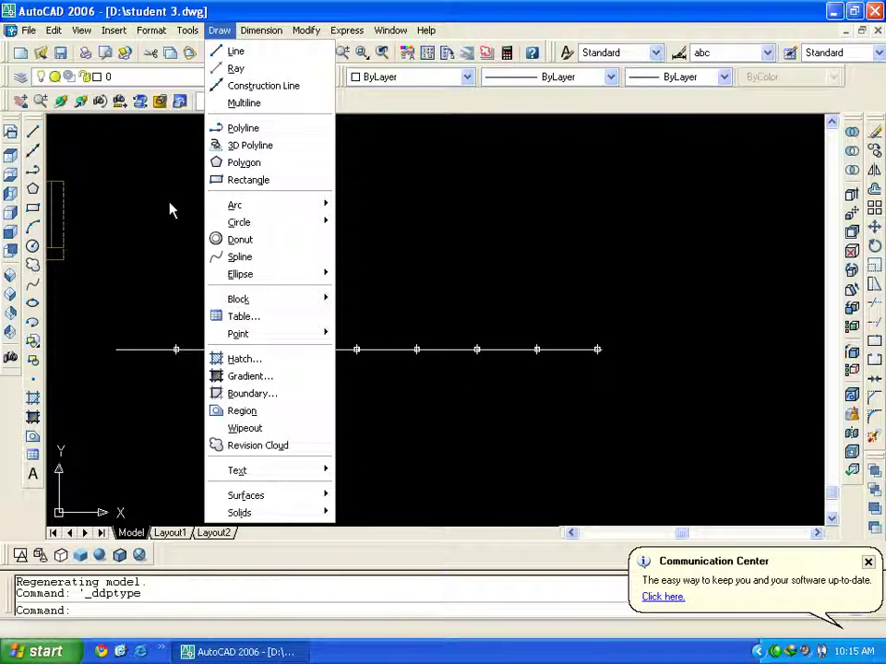
Close the Communication Center balloon, pan to the cyan rectangles, and cancel the Draw menu
click(208, 29)
click(213, 33)
click(211, 35)
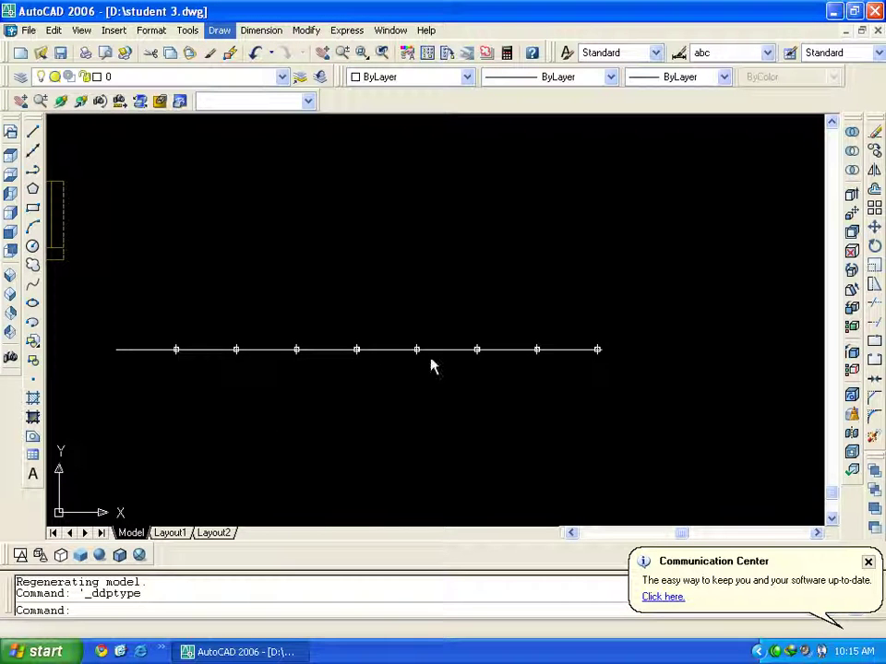
click(867, 561)
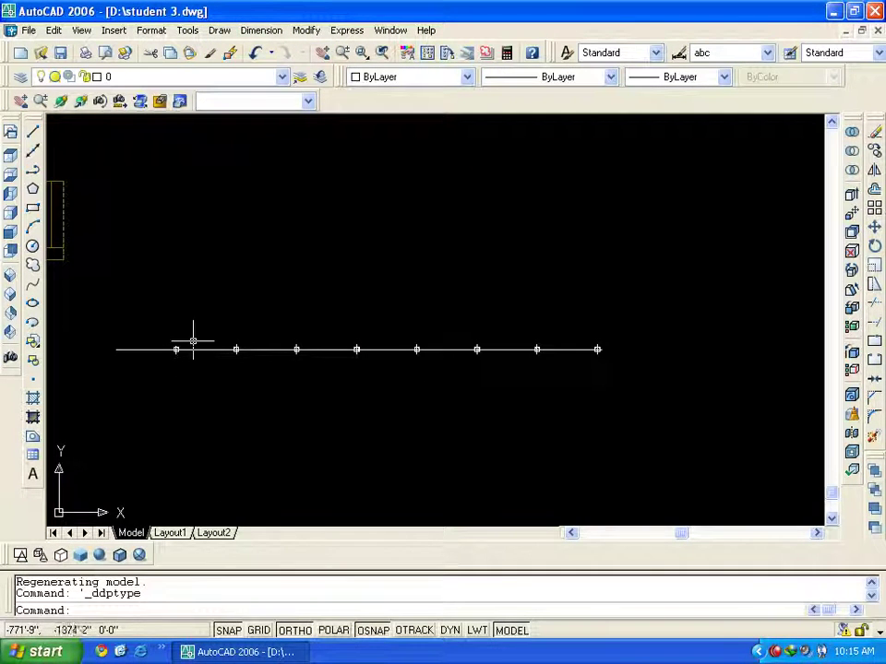
middle_drag(193, 310, 293, 354)
click(220, 31)
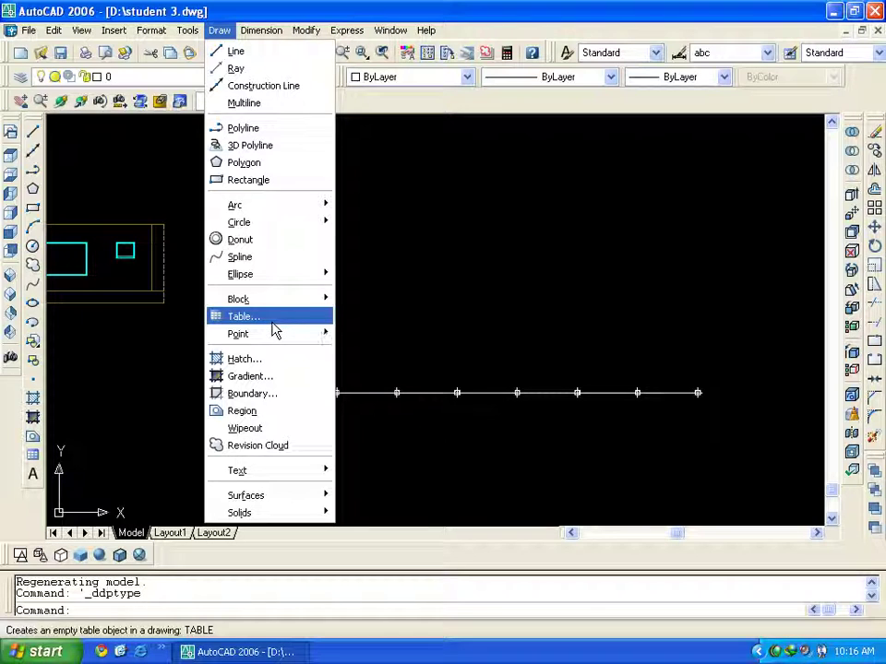
key(Escape)
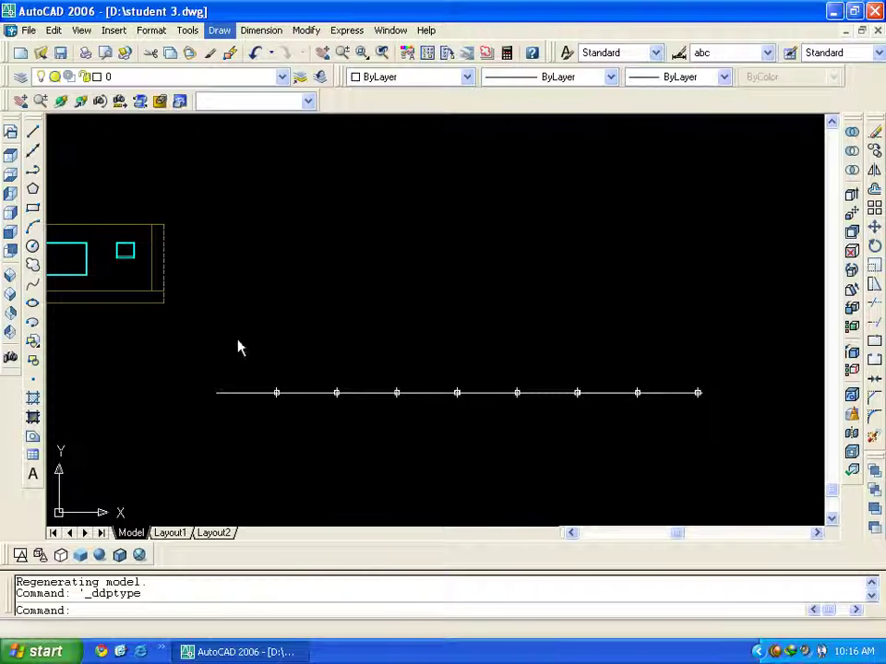
Pan and zoom to bring the circles, squares, octagon and triangle into view
scroll(397, 295, down, 5)
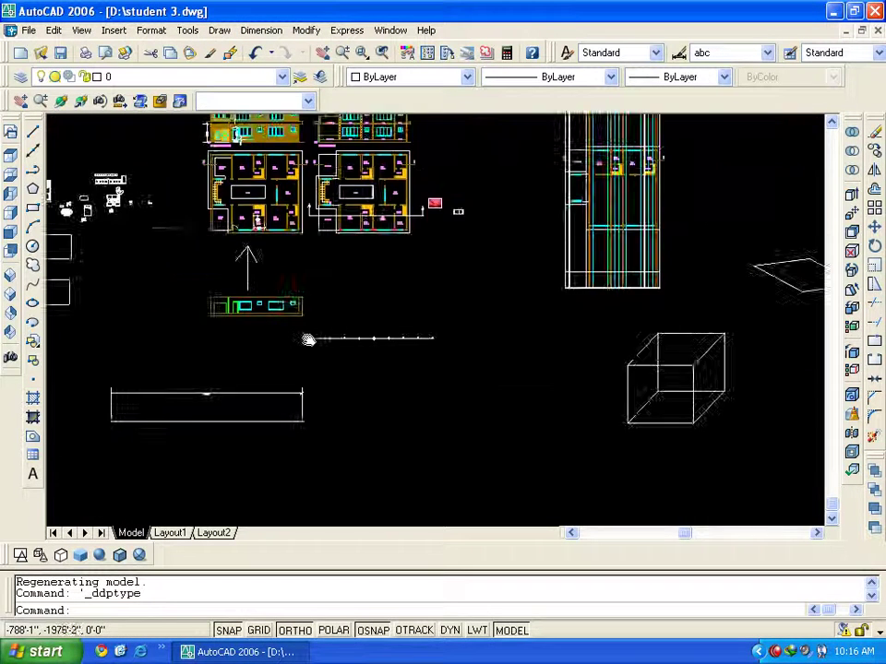
middle_drag(488, 342, 682, 336)
mouse_move(587, 339)
middle_down()
mouse_move(613, 339)
mouse_move(293, 339)
middle_up()
scroll(293, 340, up, 2)
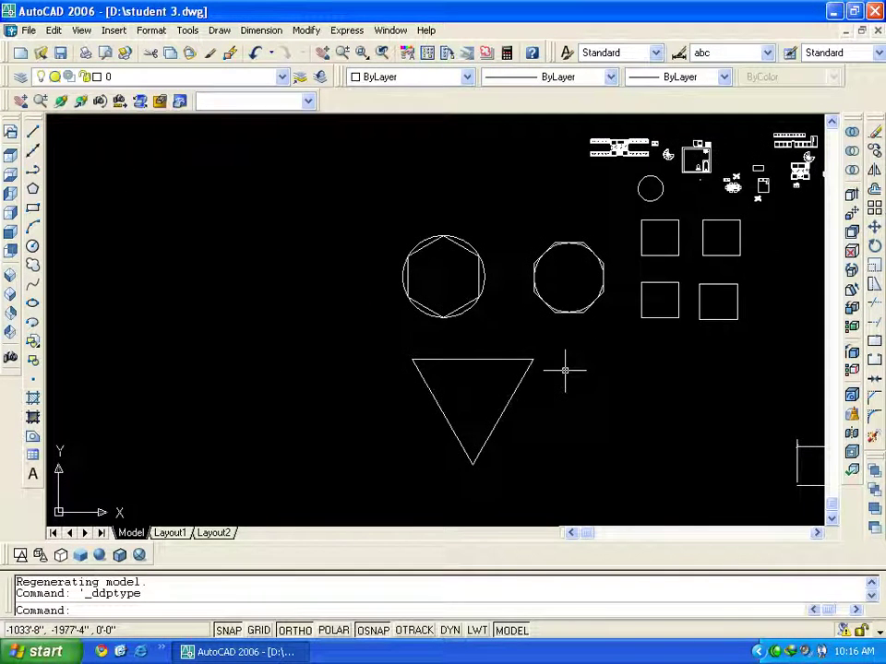
mouse_move(566, 371)
middle_down()
mouse_move(405, 355)
mouse_move(327, 311)
middle_up()
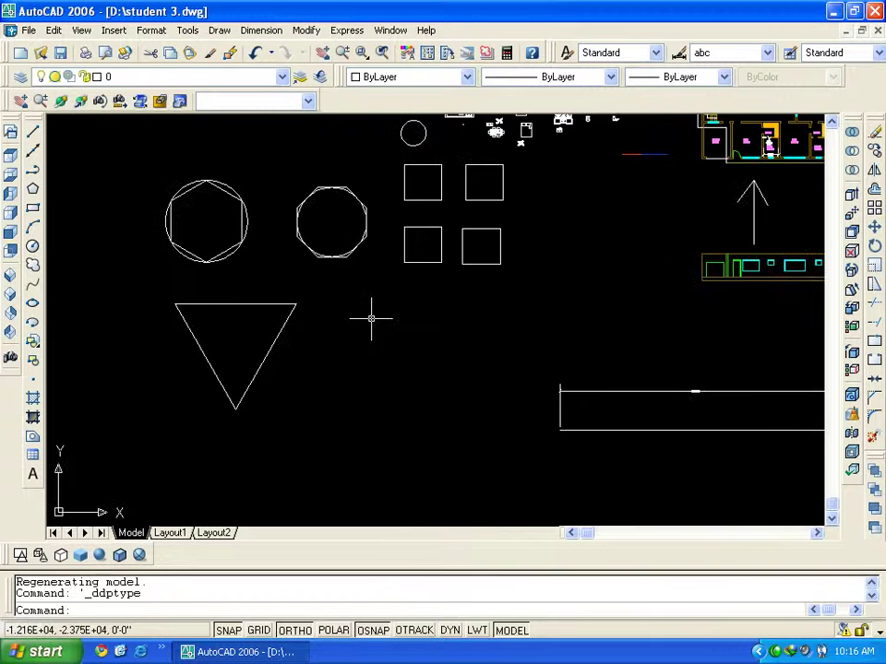
scroll(505, 325, up, 2)
middle_drag(488, 326, 488, 315)
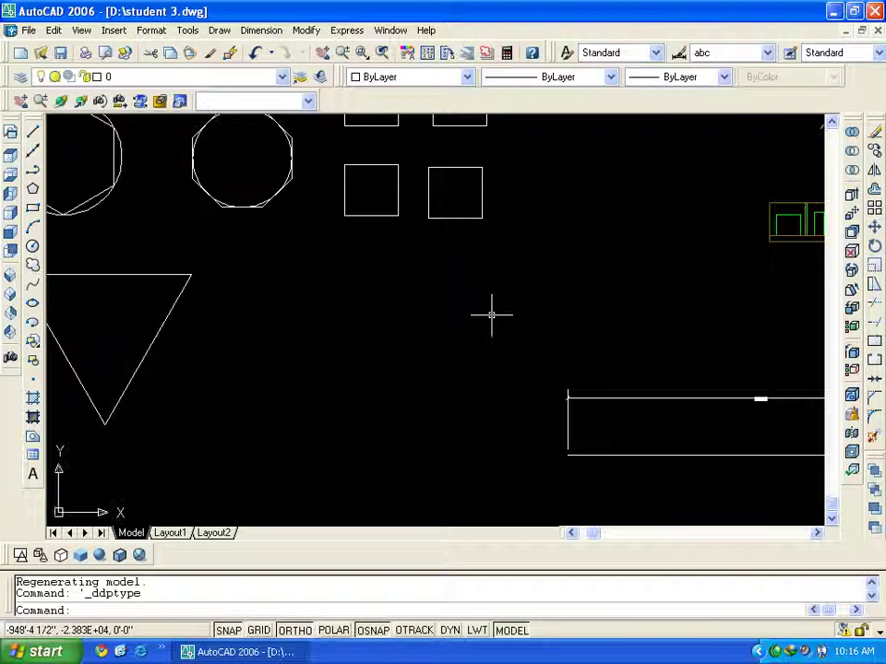
Zoom out to the building plans and pan to empty space, cancelling any command
middle_drag(492, 314, 276, 240)
scroll(549, 381, down, 5)
middle_drag(549, 381, 450, 438)
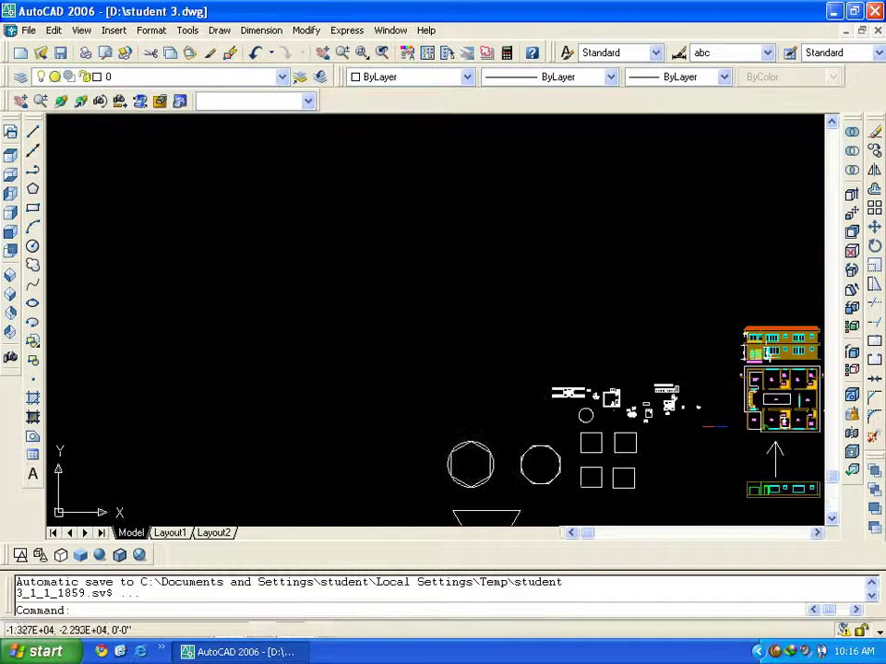
middle_drag(515, 283, 412, 328)
key(Escape)
key(Escape)
scroll(428, 320, up, 2)
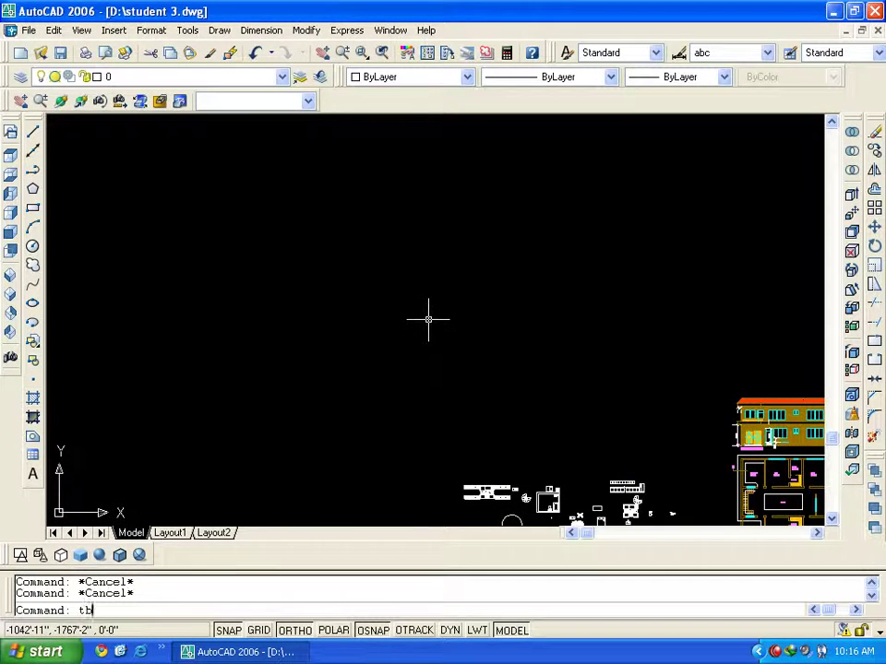
Start the TB table command with 5 columns 2 1/2" wide and 1 data row of 1-line height
text(b)
key(Return)
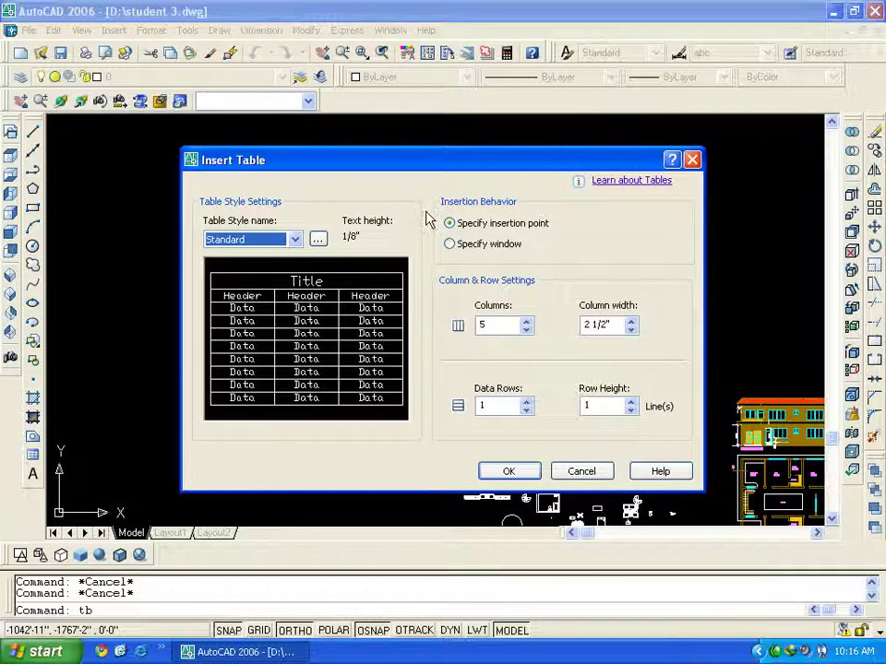
drag(424, 170, 438, 145)
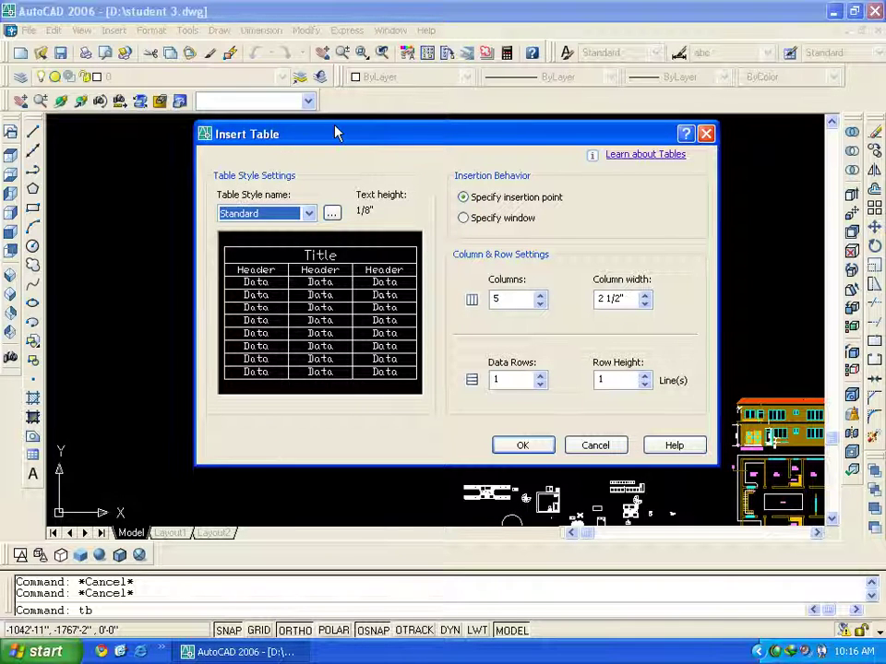
drag(328, 134, 311, 134)
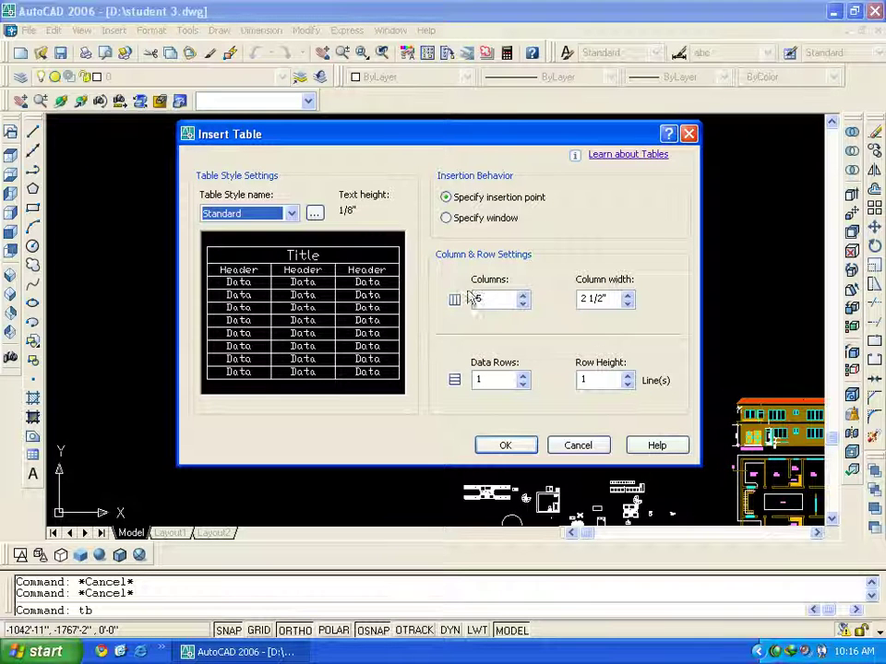
key(Tab)
key(Tab)
key(Tab)
click(499, 380)
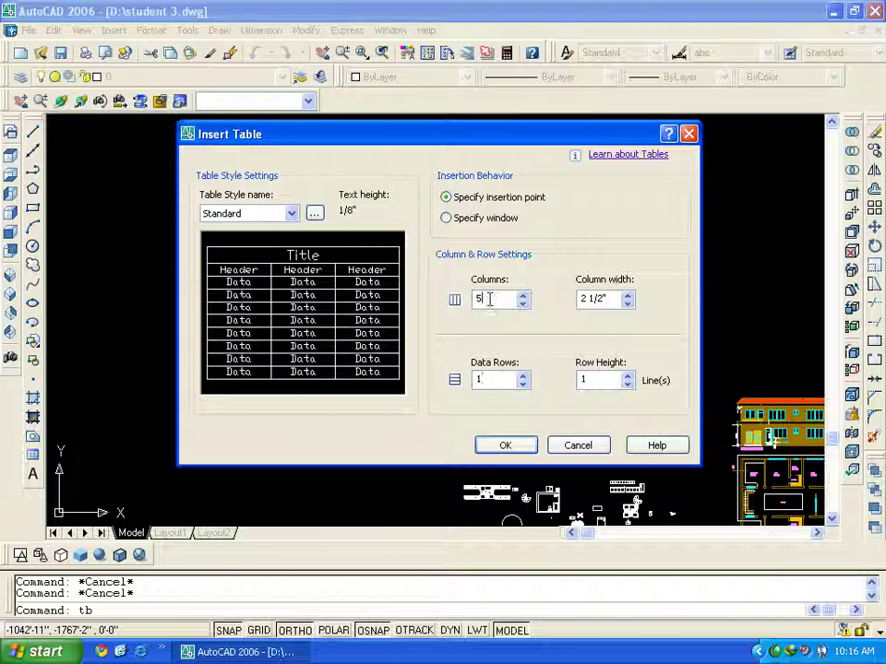
key(Tab)
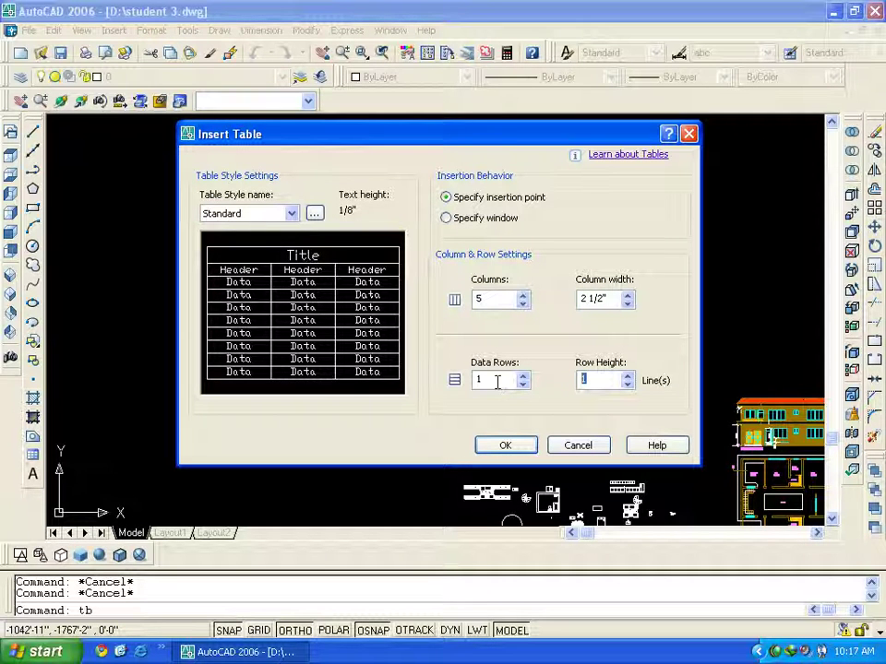
double_click(474, 382)
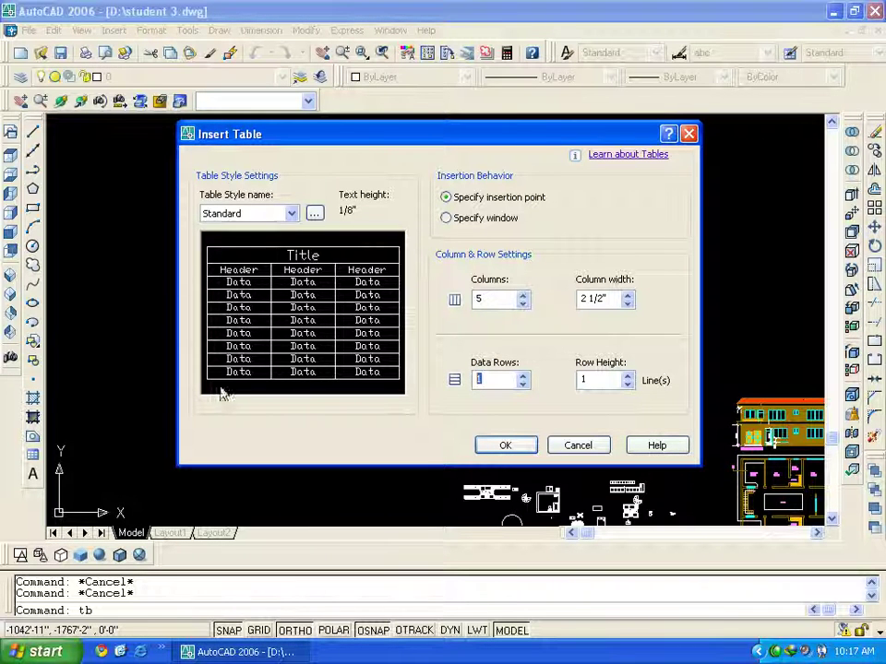
key(Tab)
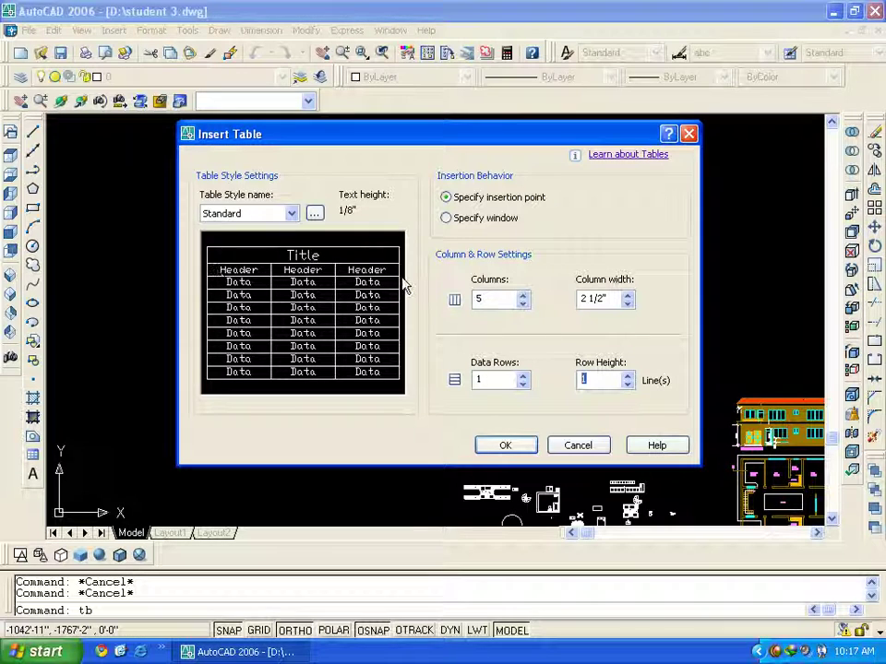
double_click(491, 300)
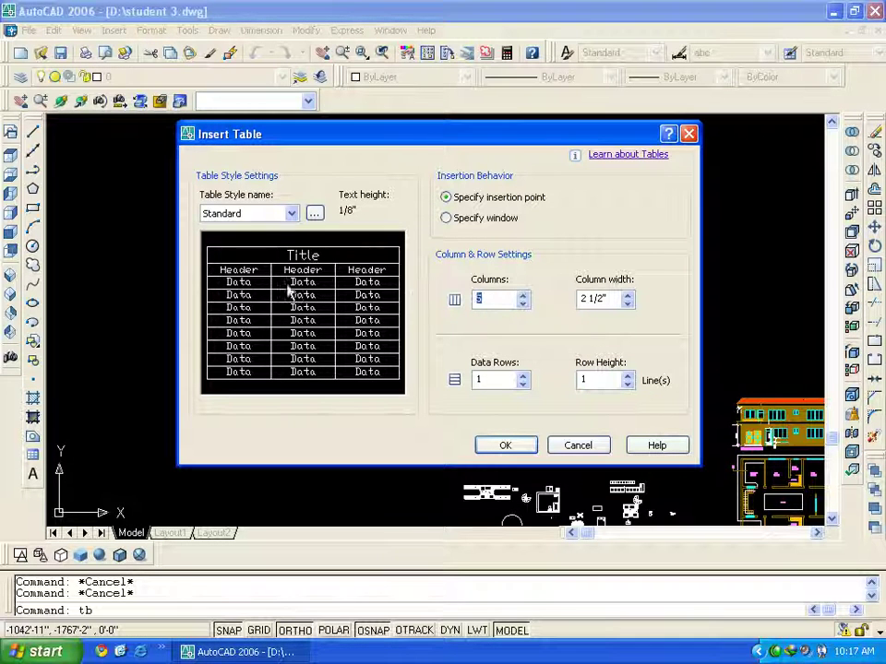
key(Tab)
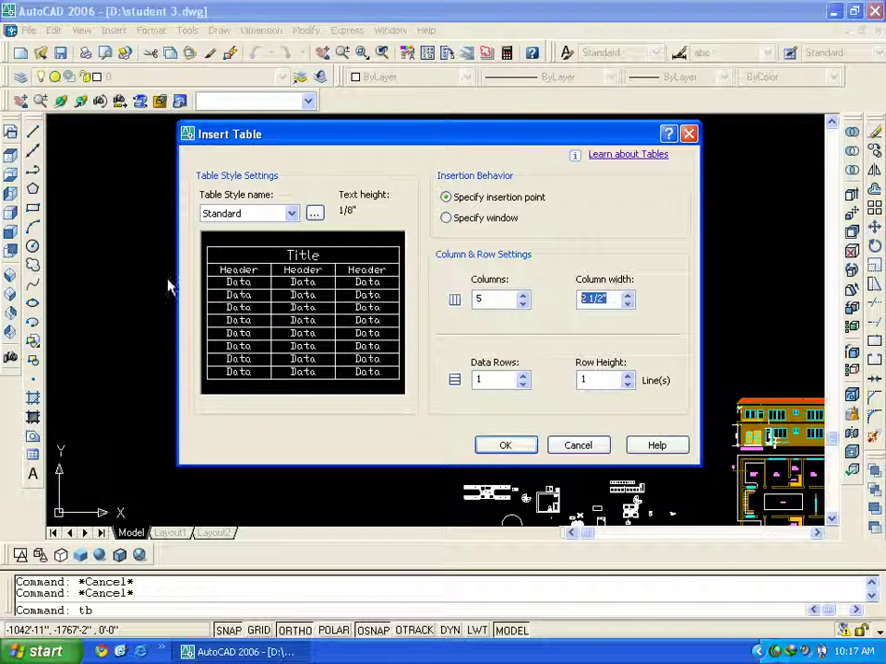
Open the Table Style dialog and choose Modify for the Standard table style
click(315, 215)
drag(371, 157, 347, 166)
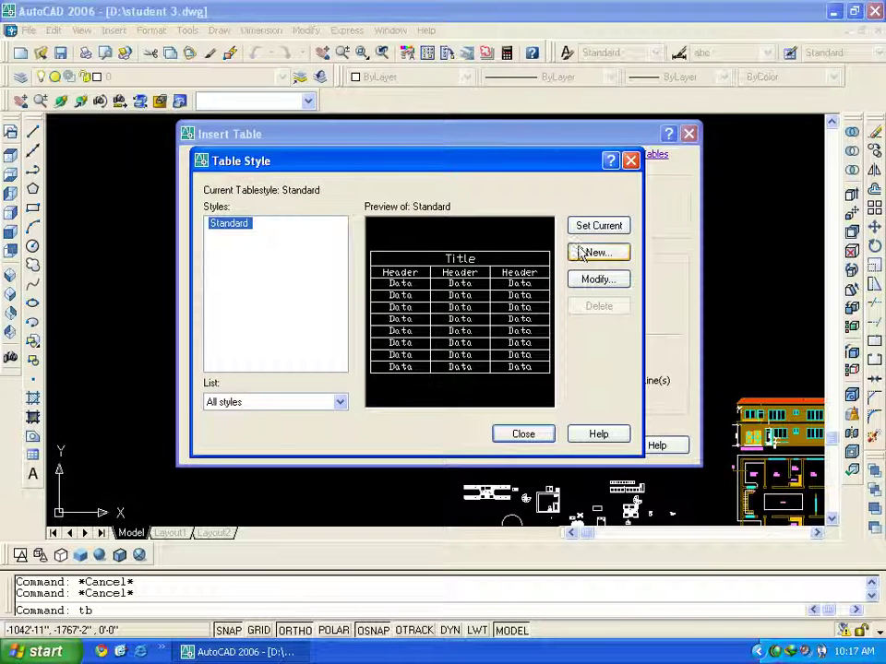
click(580, 286)
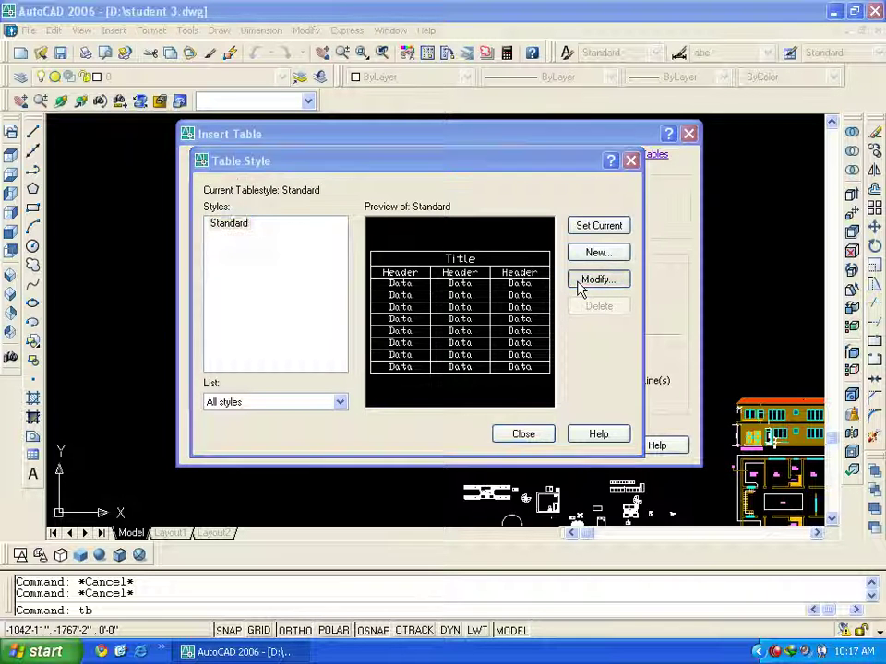
click(578, 286)
drag(168, 94, 192, 104)
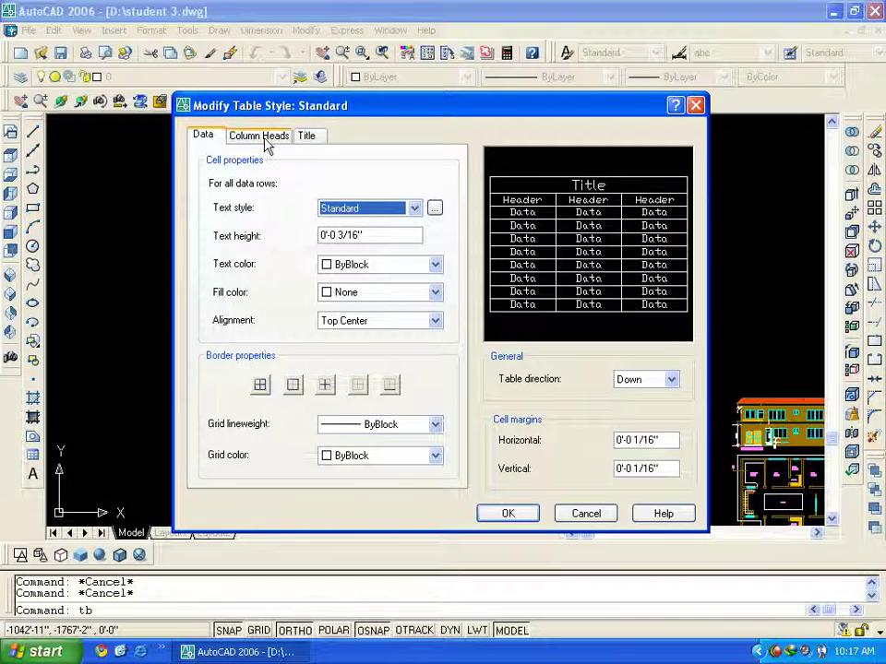
Check the Column Heads and Title tabs, then set the data text color to Red
click(265, 138)
click(308, 137)
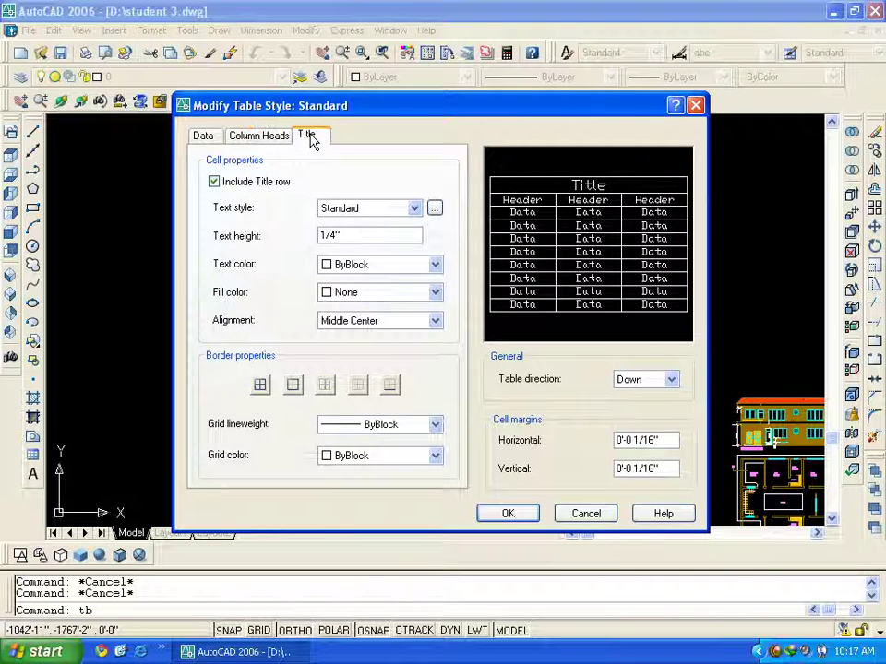
click(200, 140)
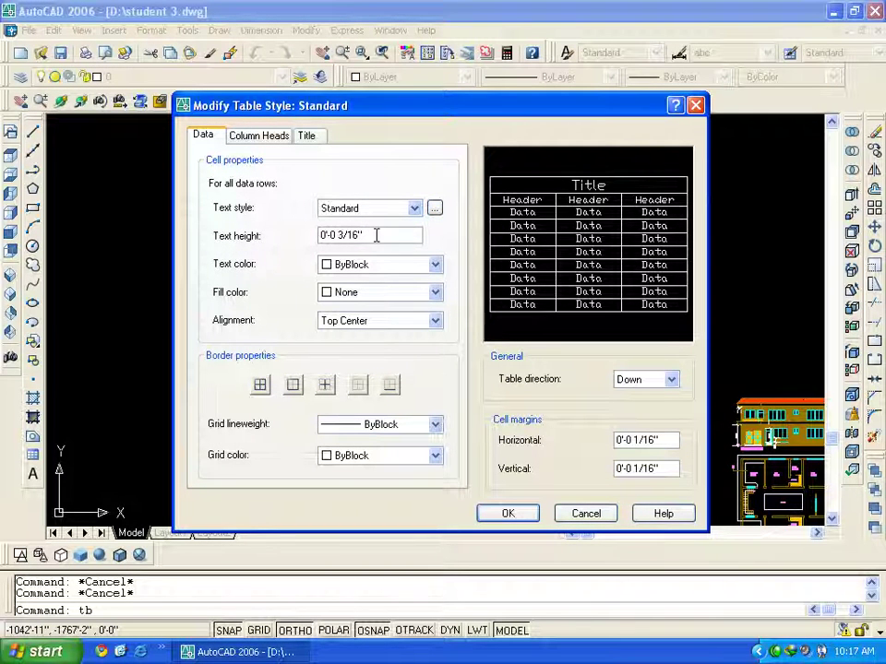
click(435, 265)
click(343, 309)
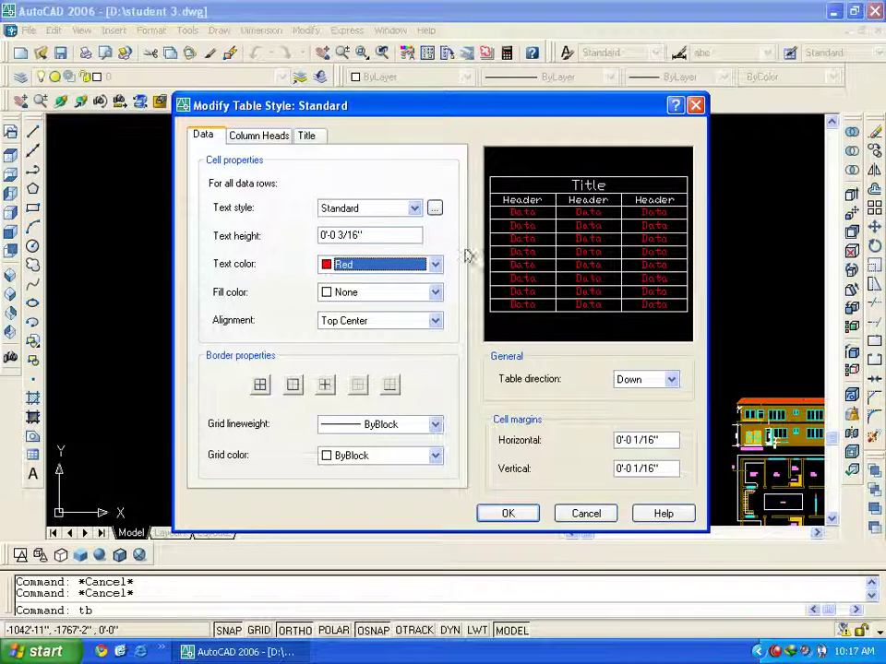
Try yellow, blue and white data cell fills, then set Fill color back to None
click(434, 293)
click(369, 363)
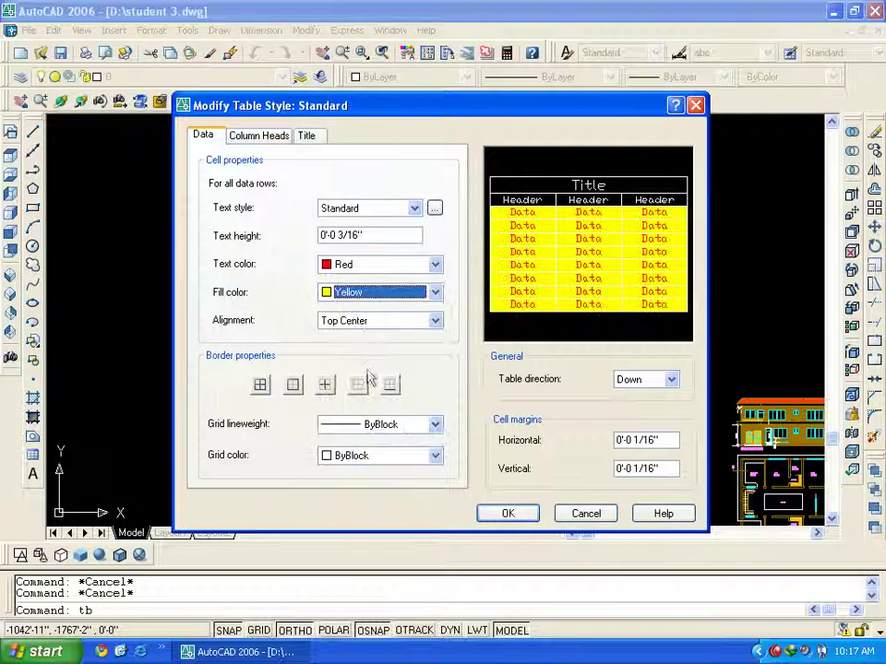
click(435, 293)
click(374, 407)
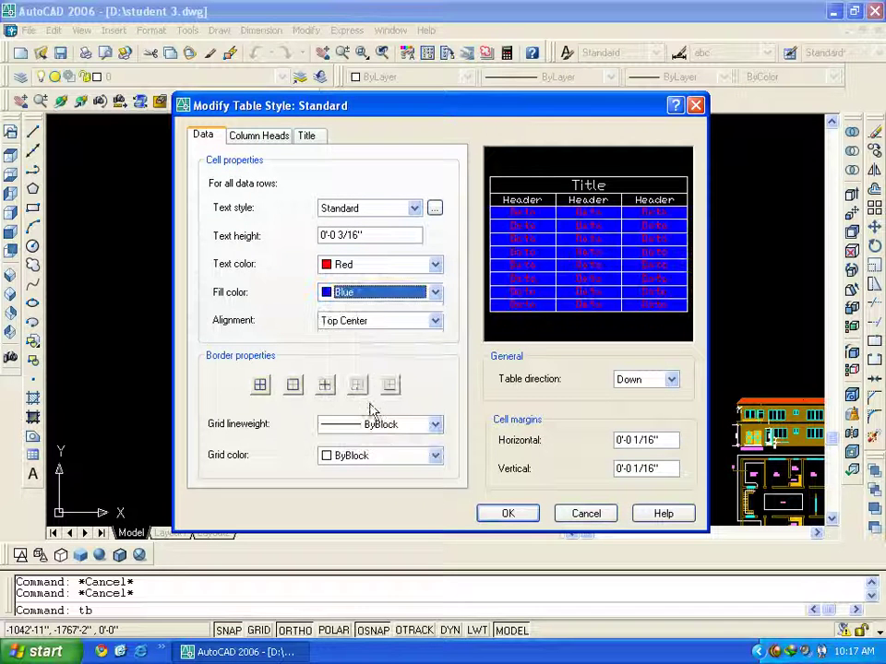
click(435, 293)
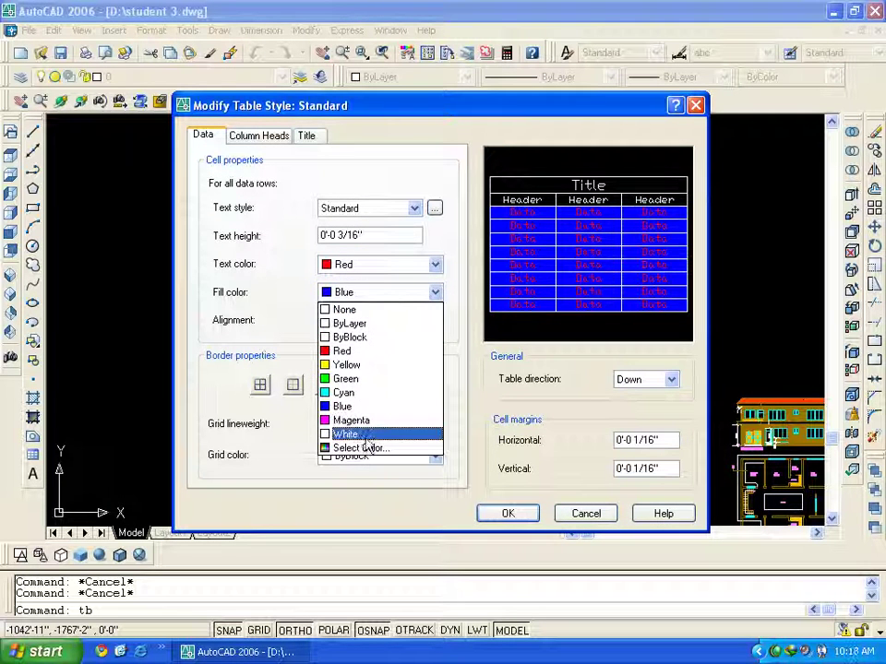
click(366, 434)
click(434, 293)
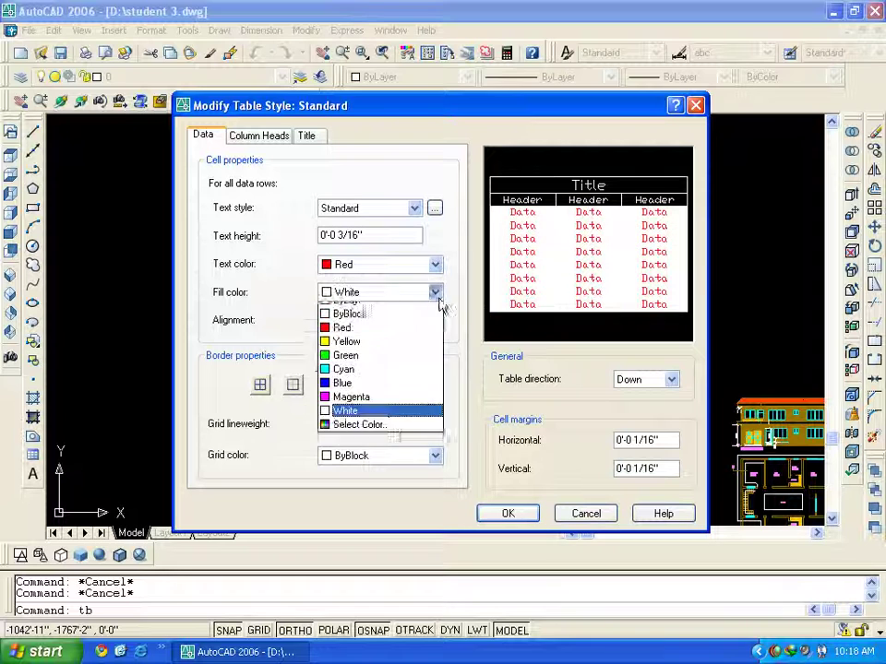
click(381, 450)
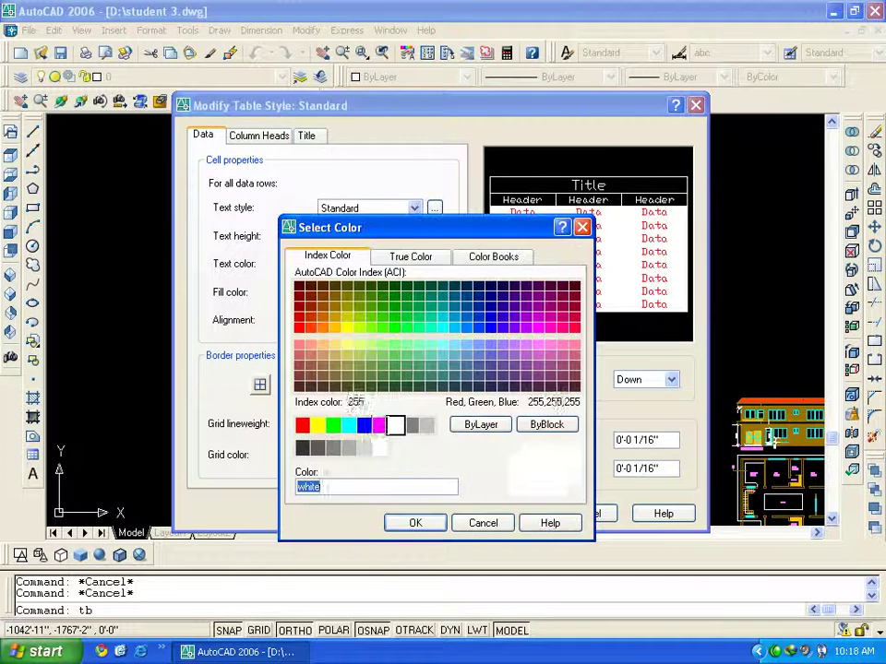
click(417, 521)
click(435, 292)
click(370, 309)
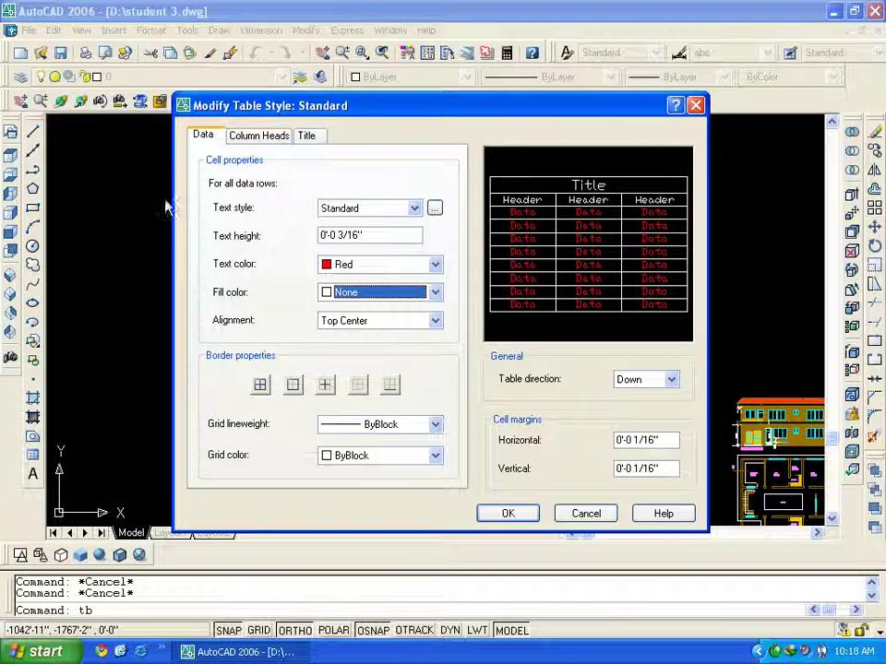
Apply All Borders and try several data alignments, ending on Bottom Center
click(260, 386)
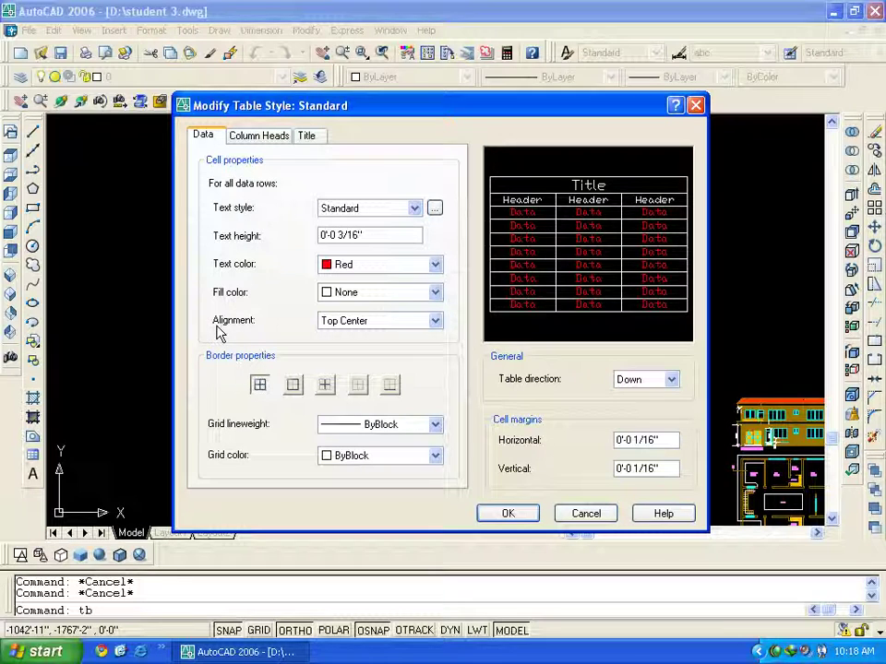
click(434, 321)
click(392, 337)
click(434, 321)
click(369, 370)
click(433, 321)
click(387, 393)
click(434, 321)
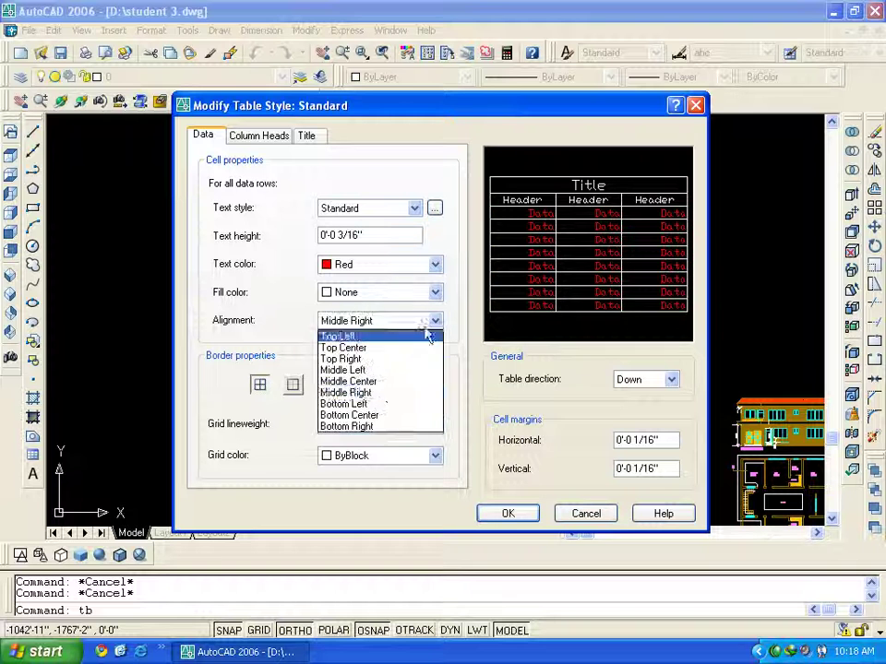
click(364, 403)
click(434, 321)
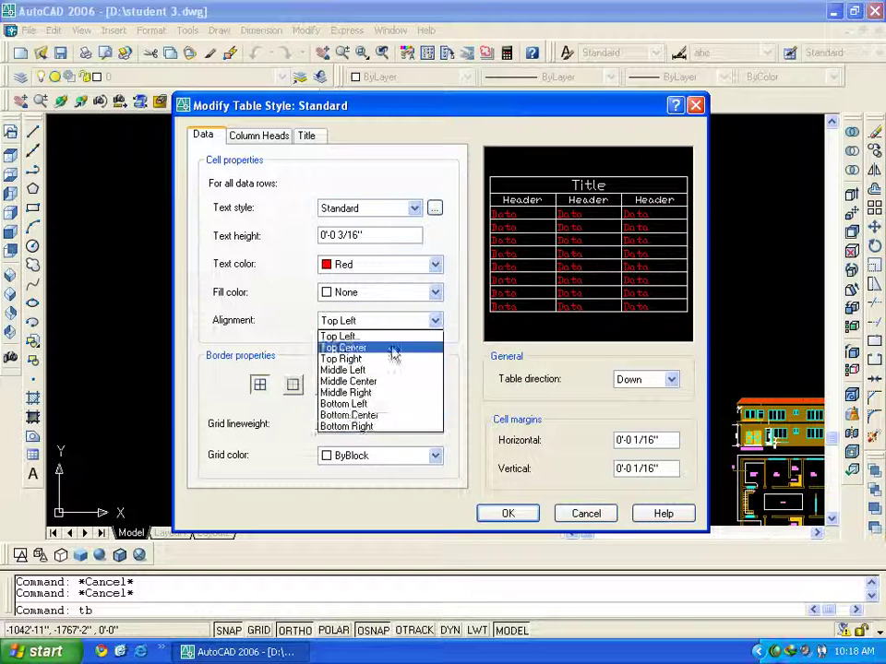
click(365, 415)
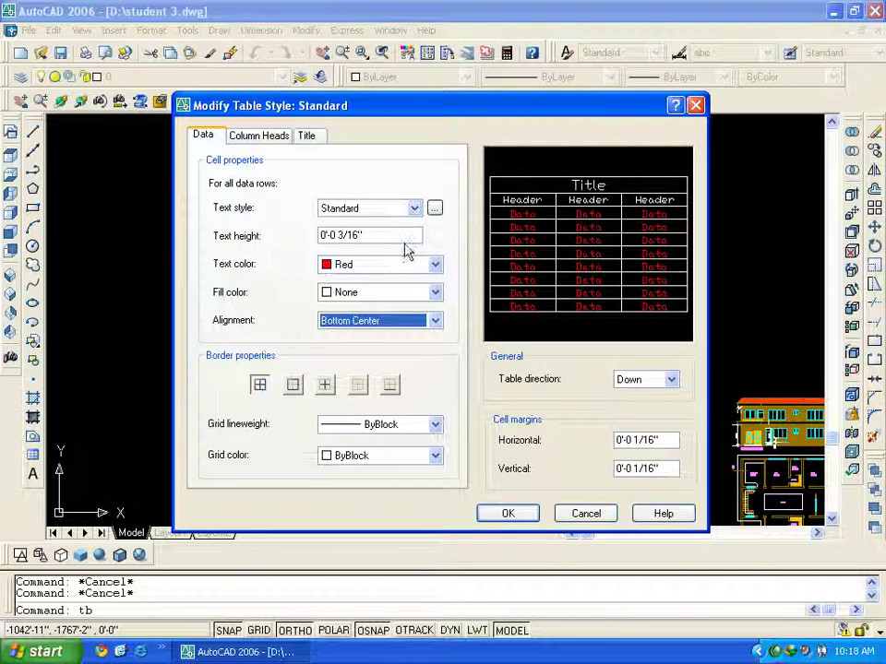
Try 1.00 and 0.35 mm grid lineweights and set the data grid color to Blue
click(435, 426)
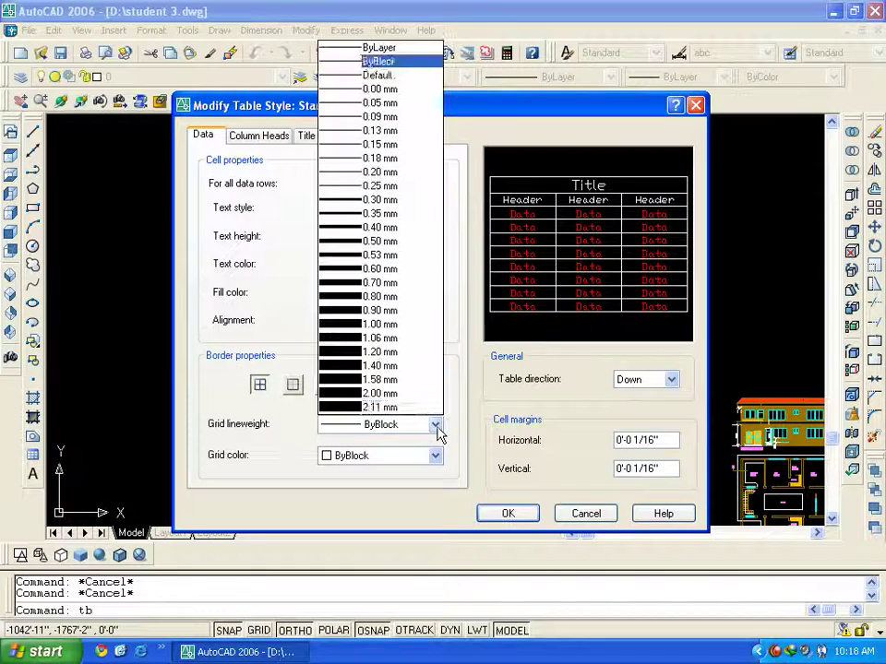
click(355, 325)
click(434, 425)
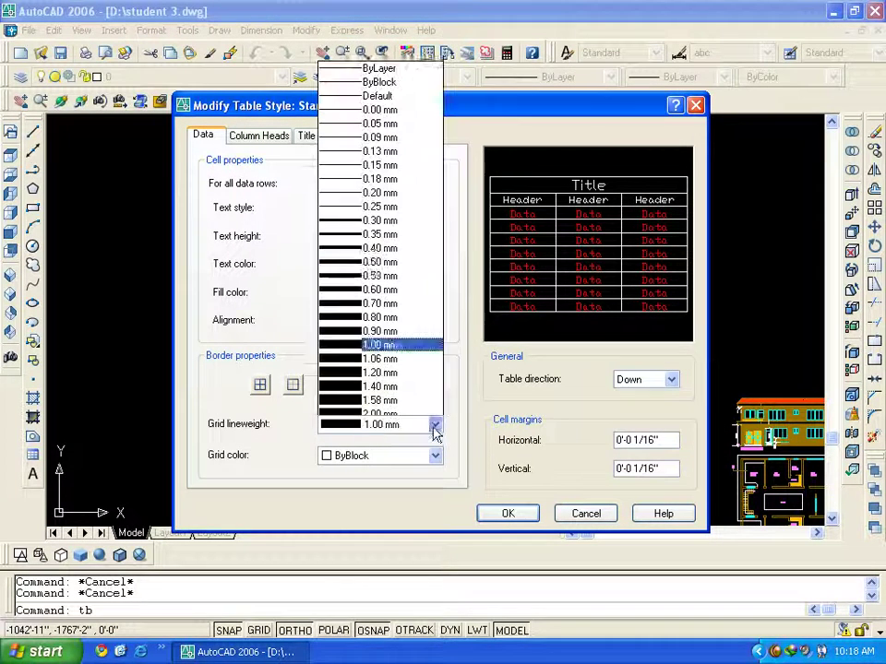
click(352, 232)
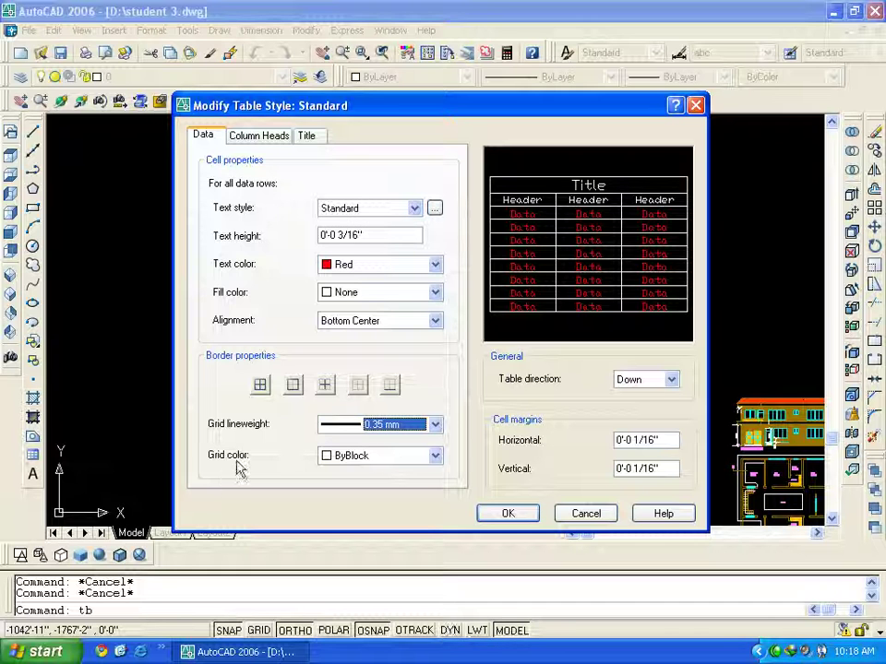
click(434, 455)
click(397, 486)
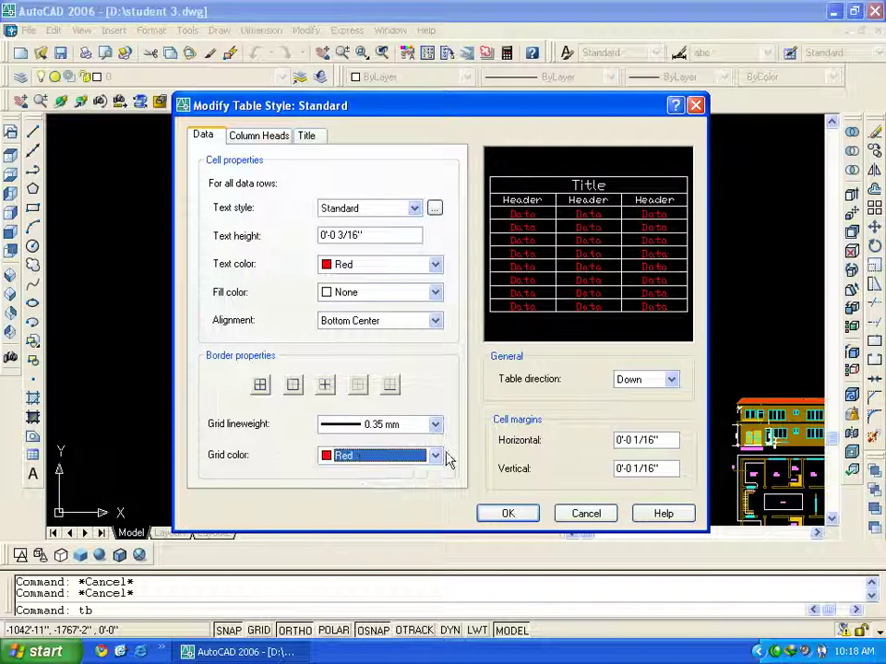
click(433, 457)
click(371, 525)
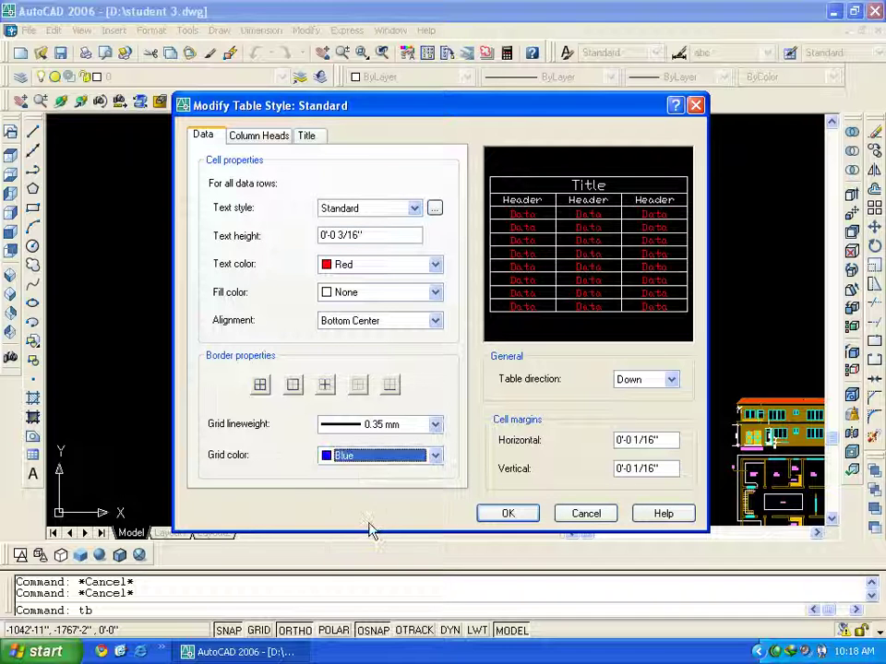
Apply the blue grid to all borders with a 1.40 mm lineweight
click(324, 386)
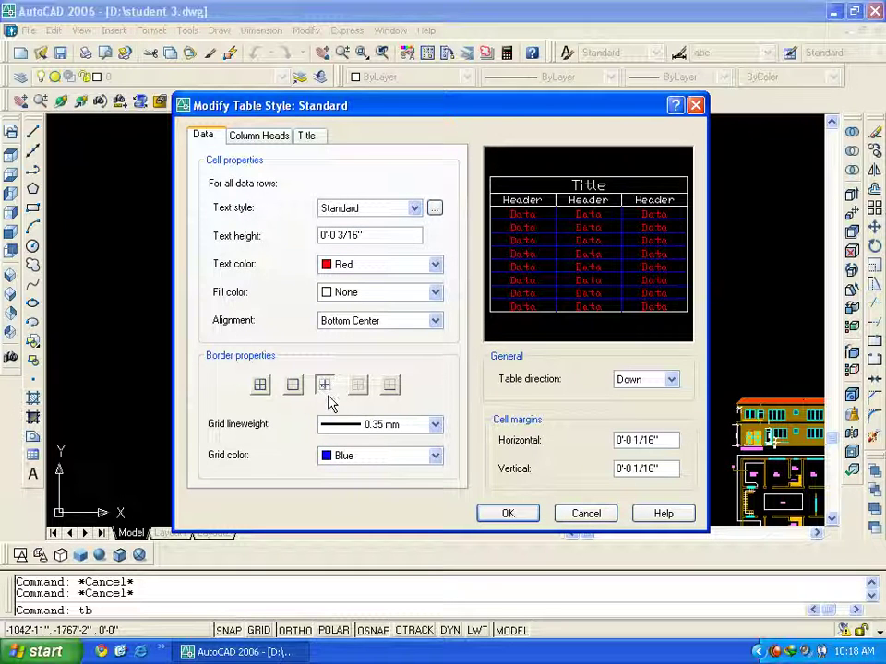
click(293, 385)
click(260, 386)
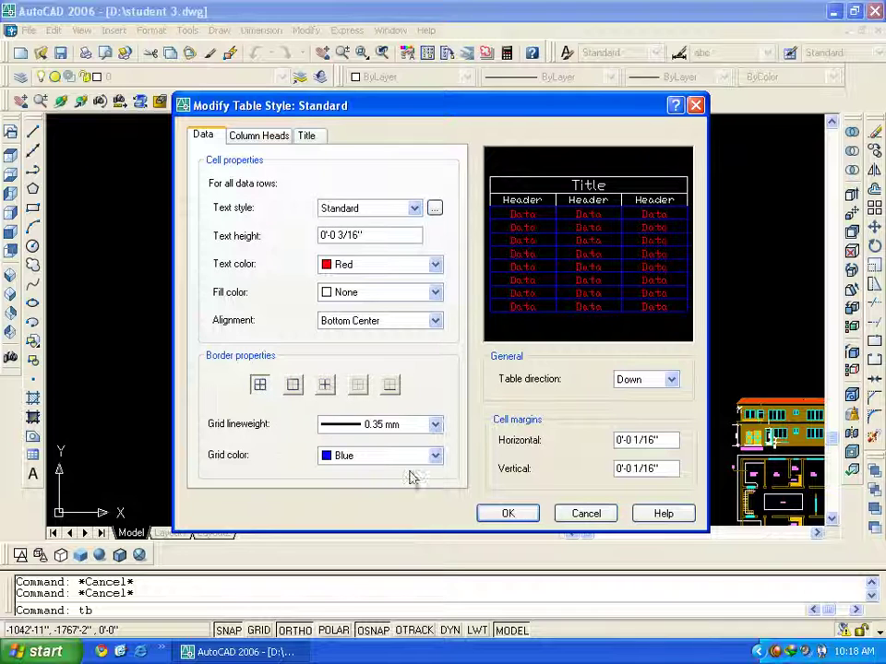
click(434, 425)
click(360, 365)
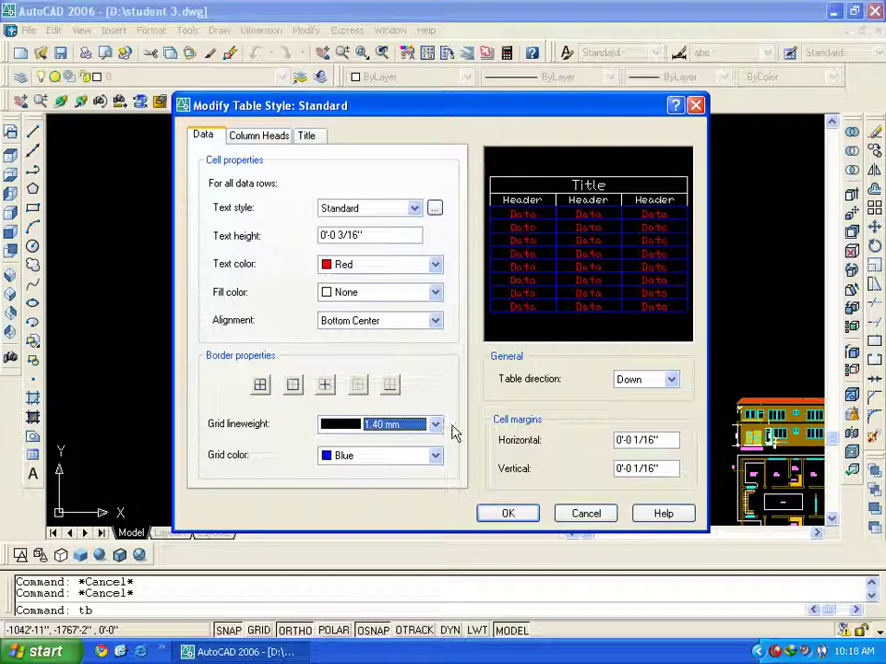
drag(657, 440, 581, 447)
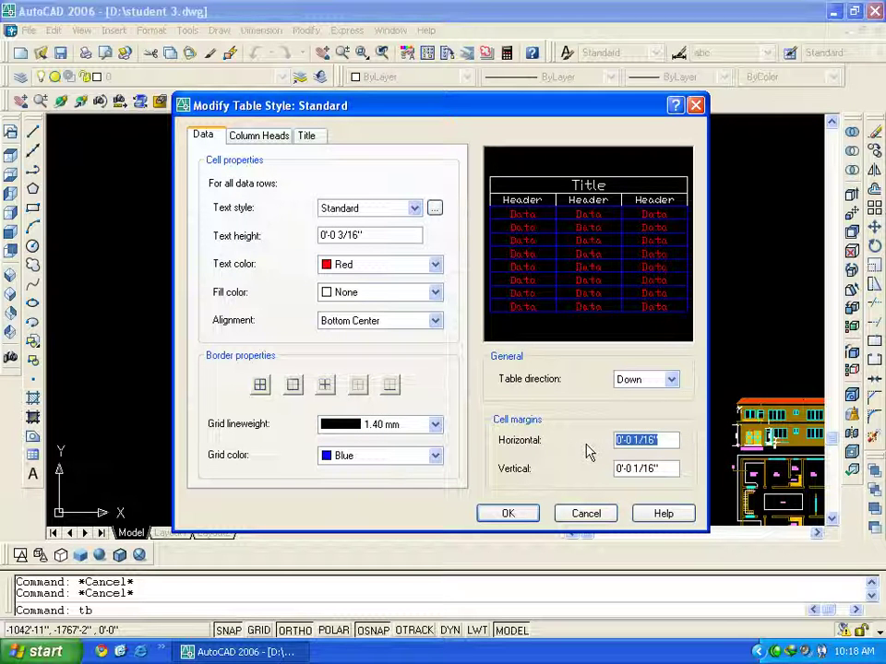
Try horizontal cell margins of 2, 3 and 1, then restore it to 1/16"
text(2)
click(660, 469)
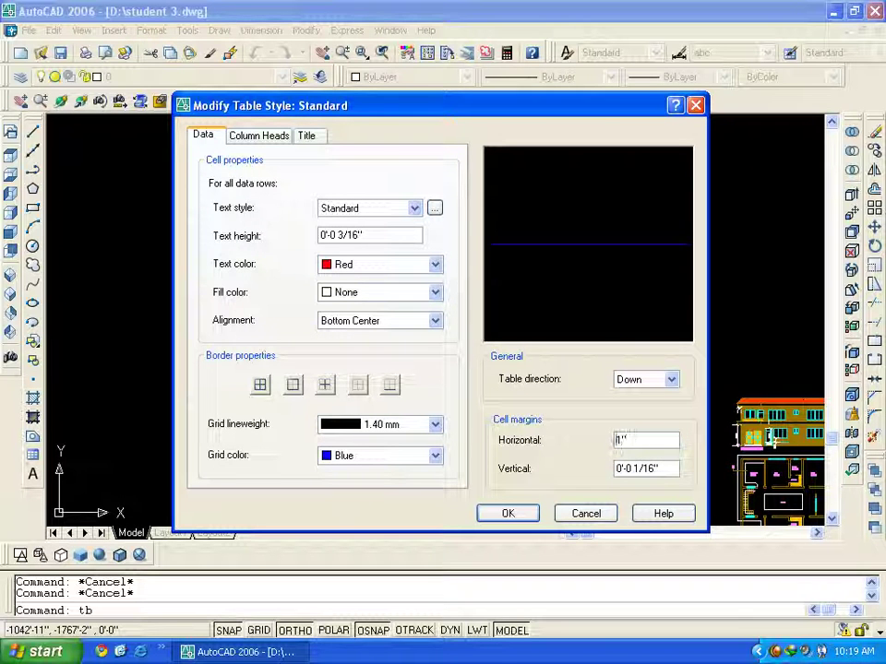
click(640, 468)
double_click(622, 439)
text(3)
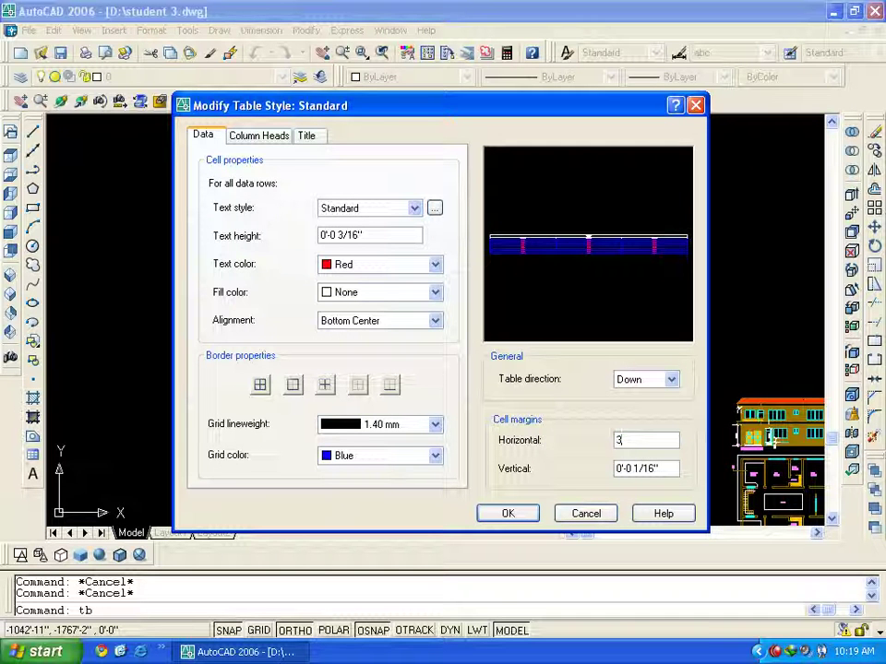
click(637, 464)
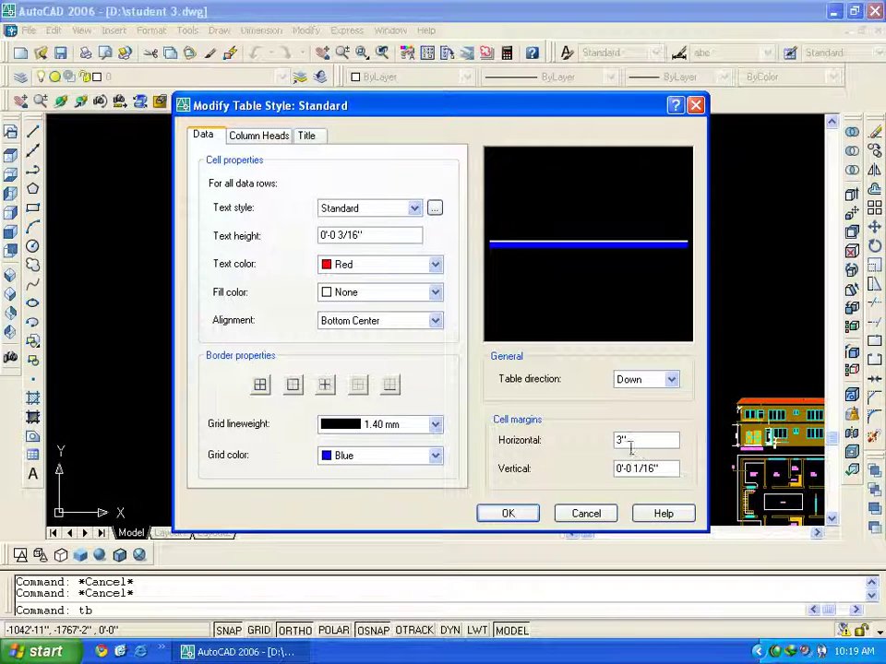
text(6")
click(643, 468)
click(621, 440)
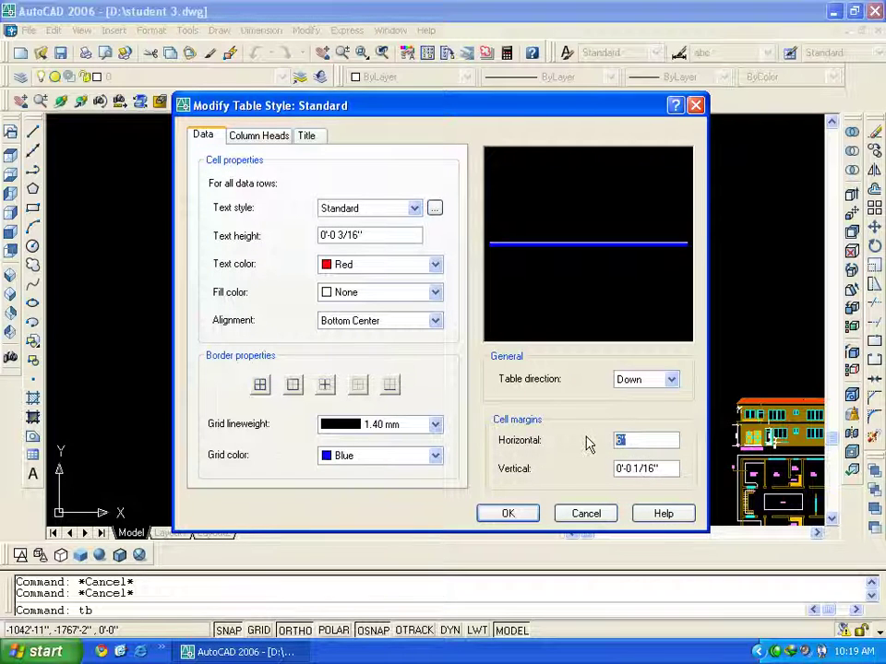
text(1)
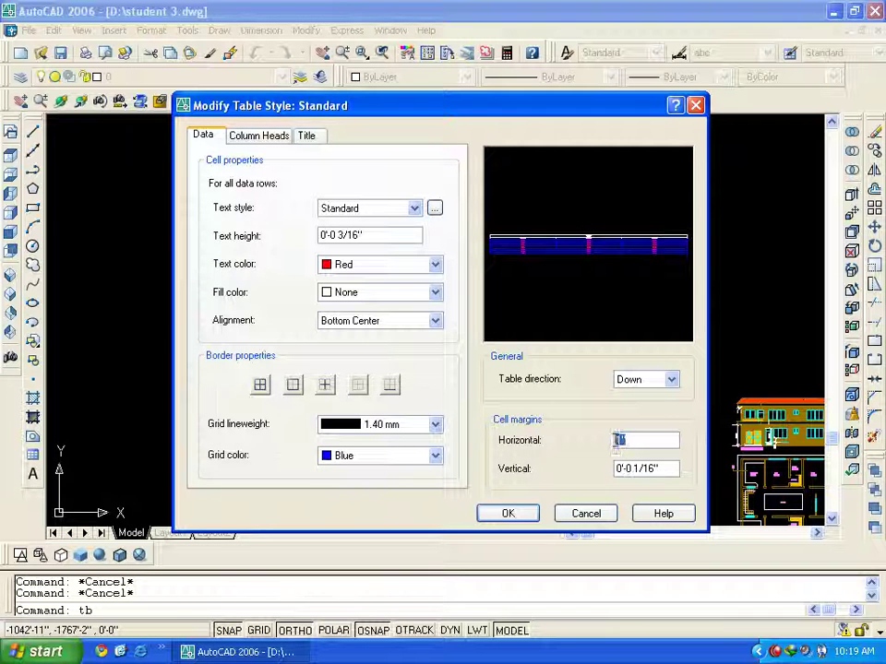
key(Tab)
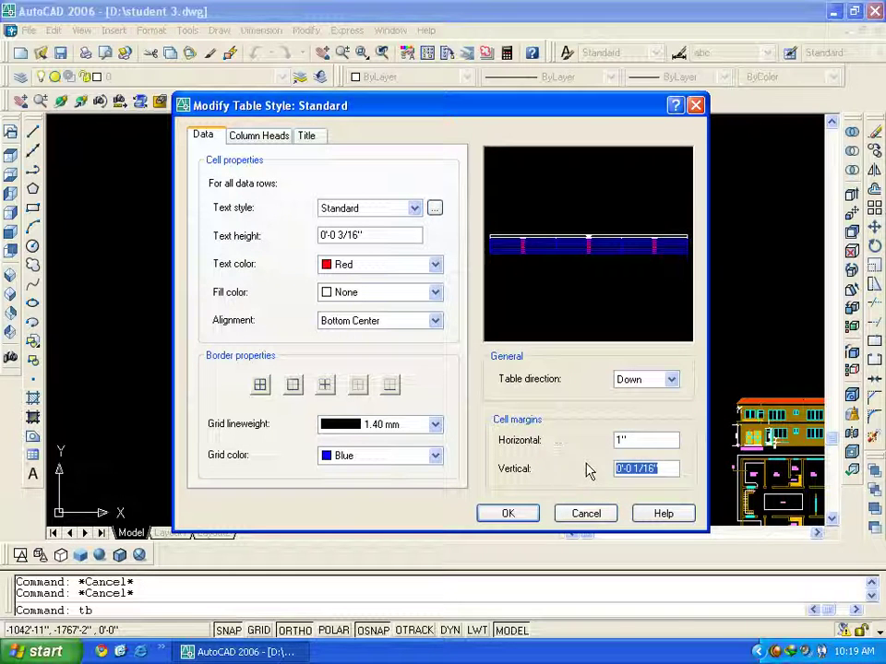
key(shift+Tab)
text(1/16)
key(Tab)
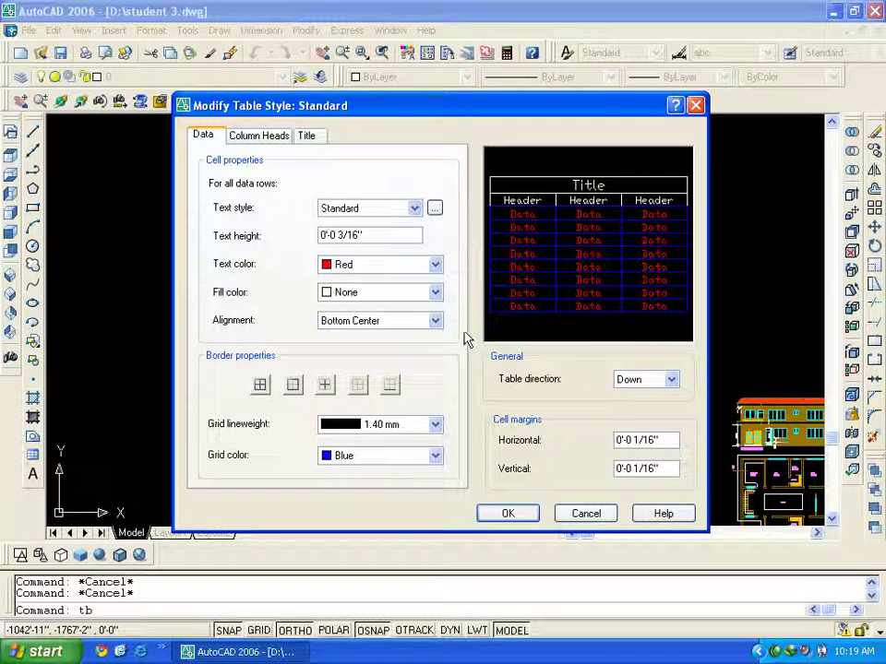
Switch the table direction to Up, then set it back to Down
click(662, 379)
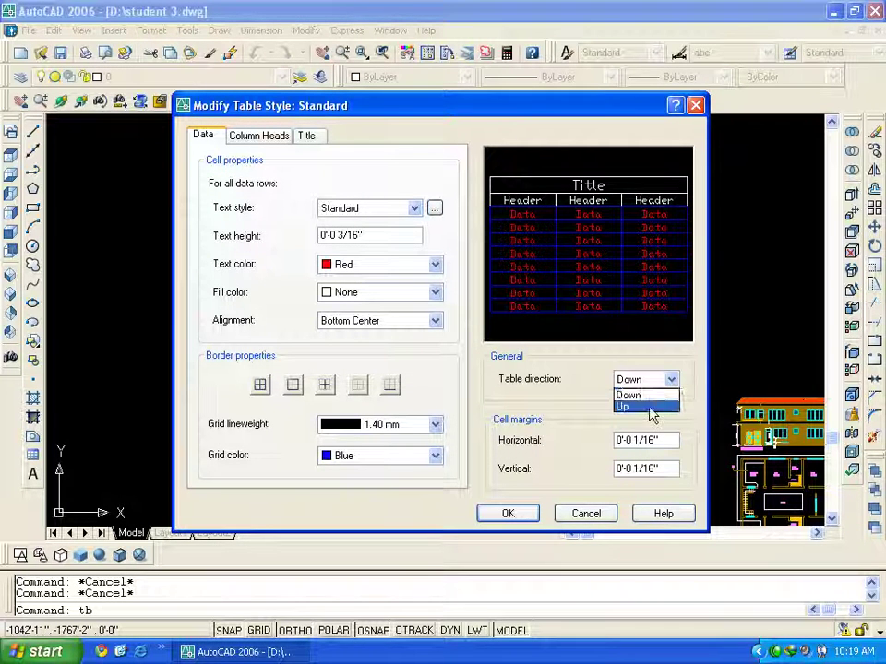
click(649, 407)
click(672, 379)
click(664, 395)
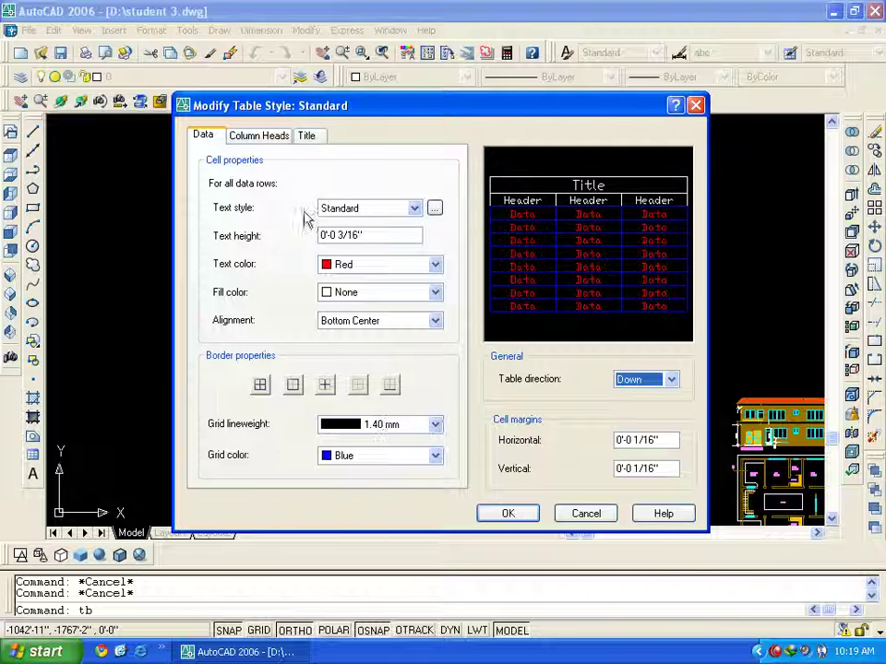
Set the Standard text style's font to Arial and apply it
click(435, 209)
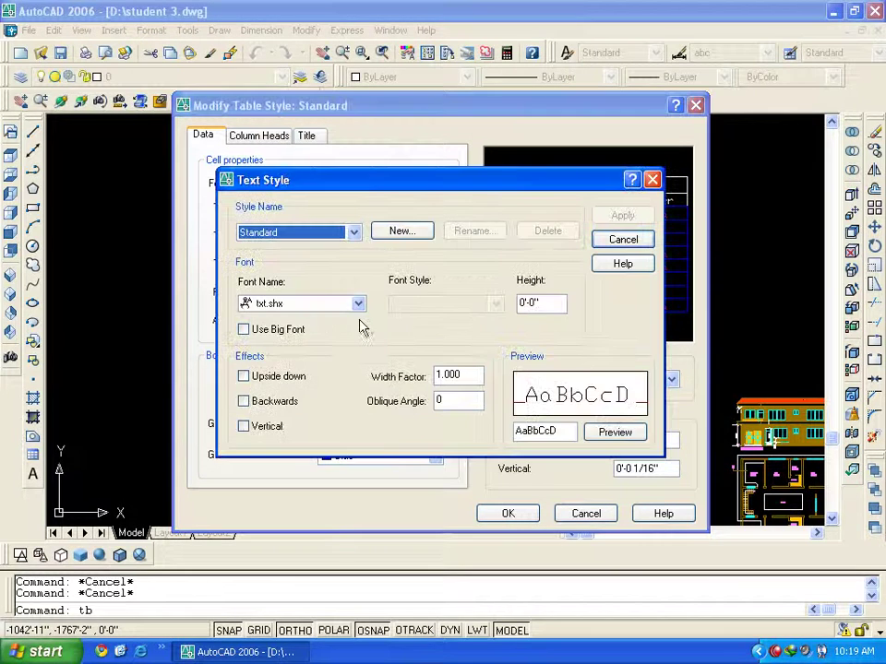
click(358, 304)
scroll(319, 360, up, 10)
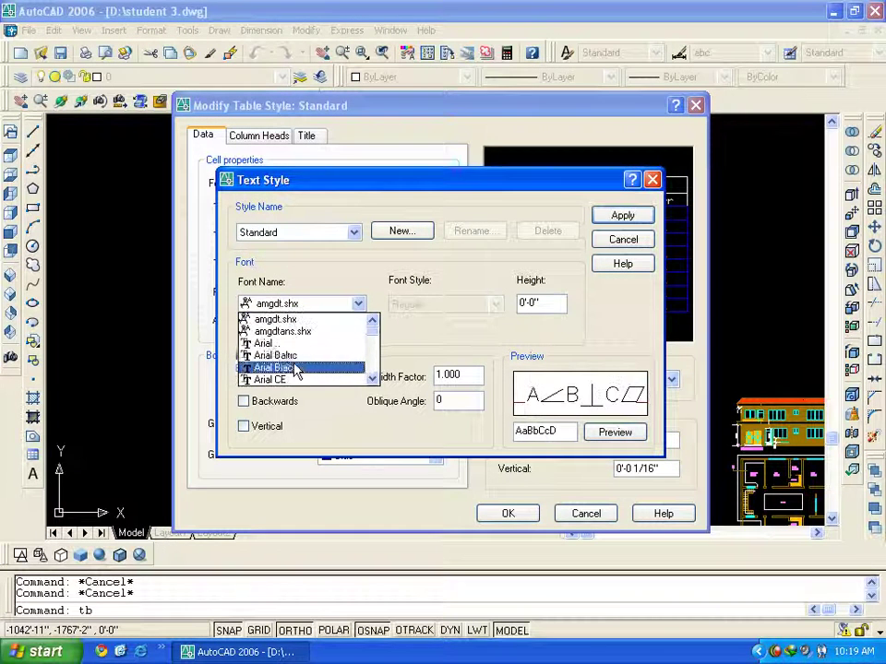
click(267, 344)
click(623, 215)
click(623, 239)
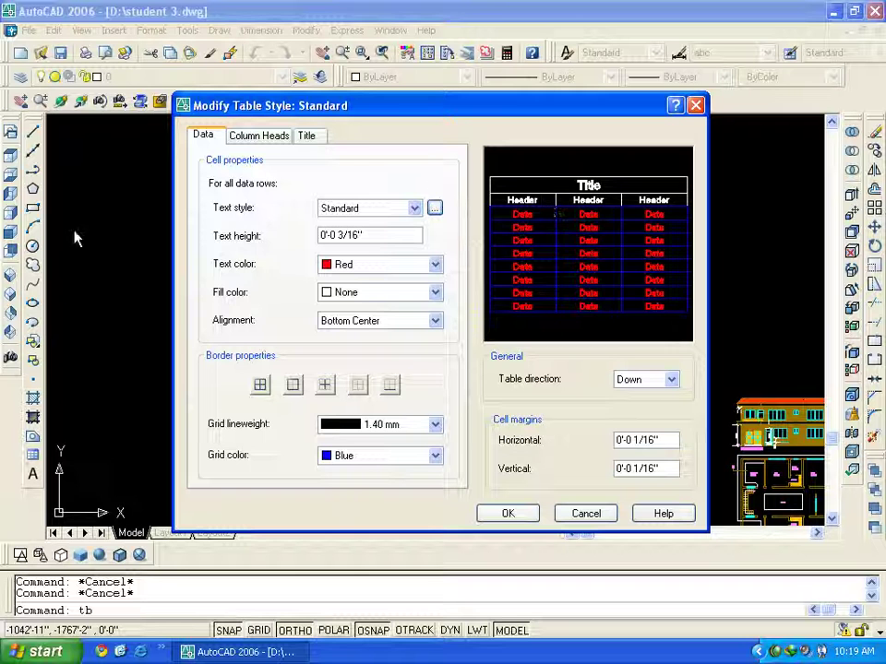
On Column Heads, try green header text and a light green true-color fill
click(258, 138)
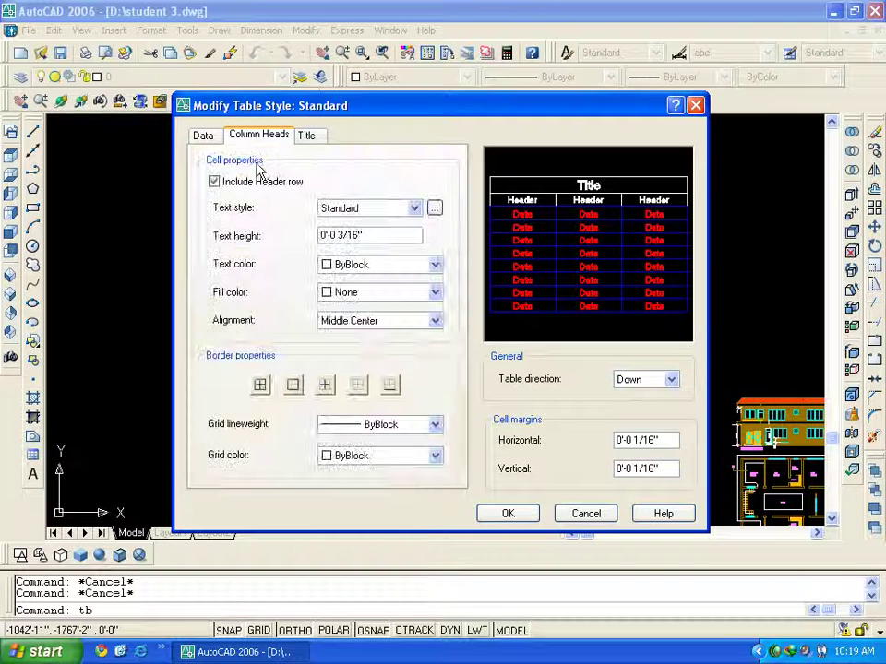
click(209, 134)
click(258, 136)
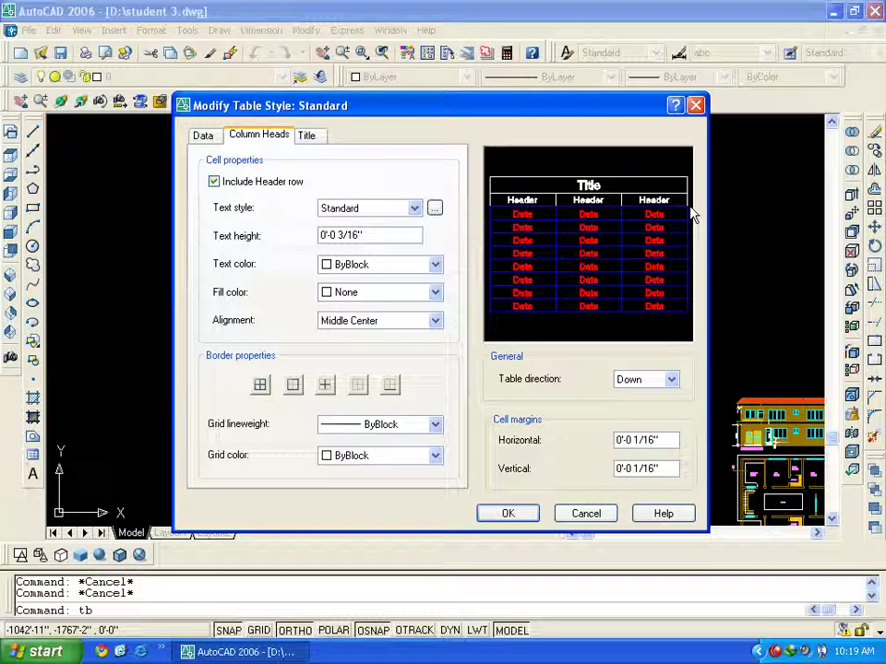
click(435, 266)
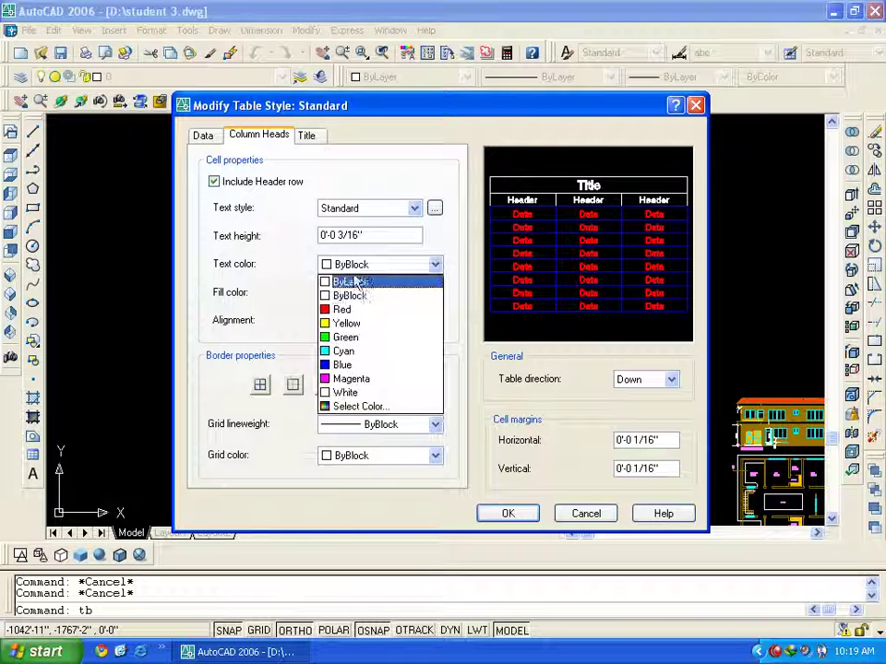
click(351, 338)
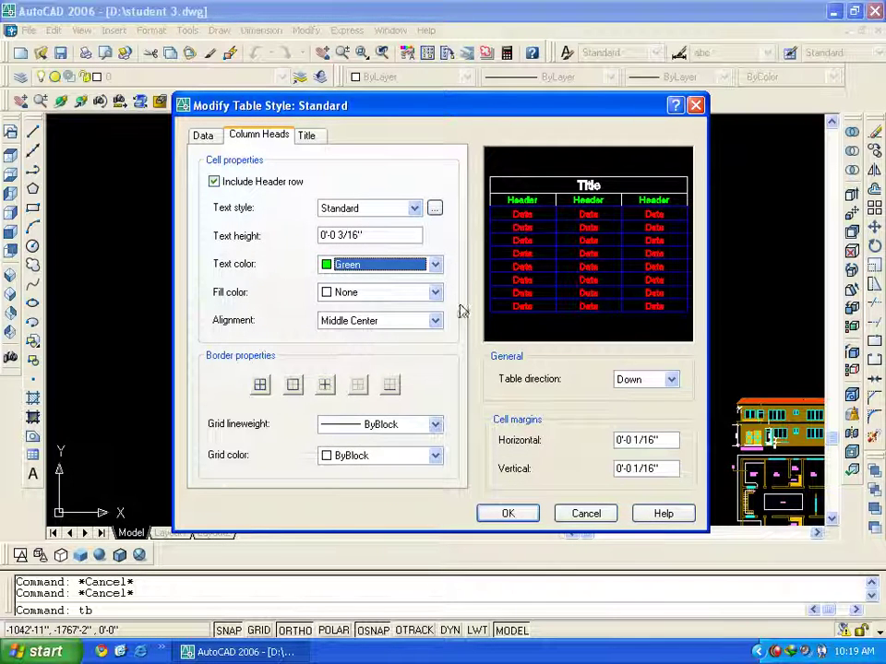
click(436, 293)
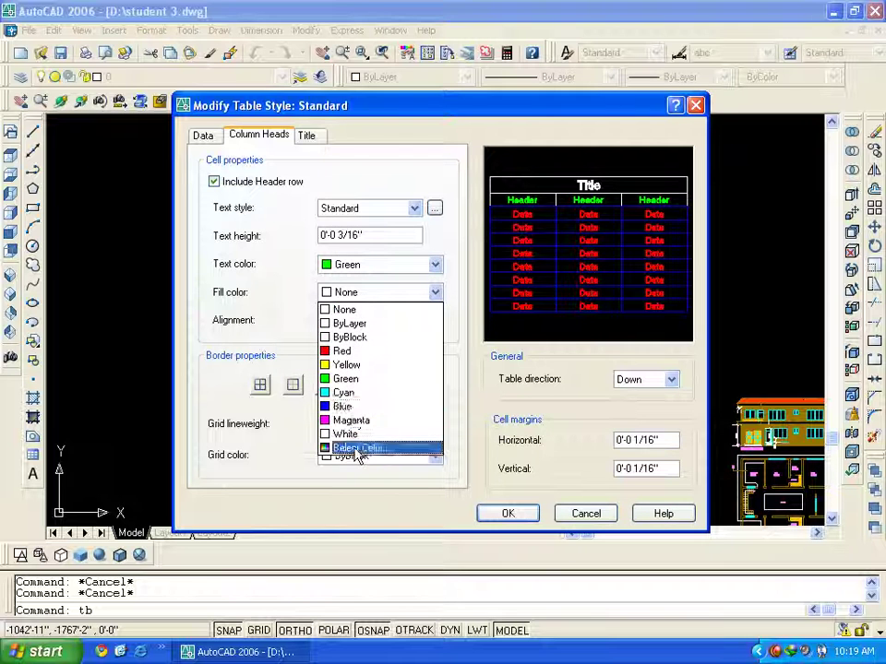
click(356, 450)
click(489, 258)
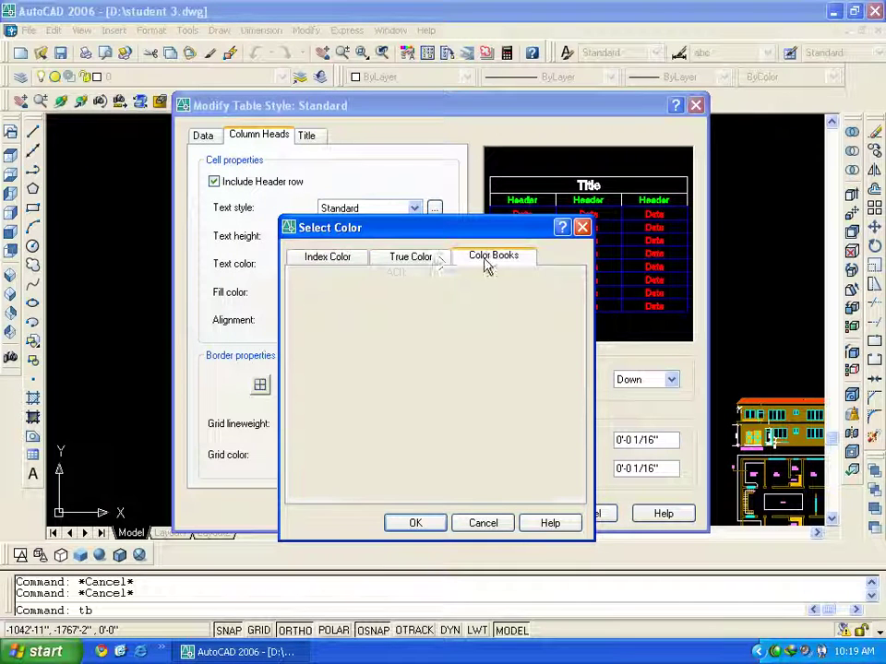
click(438, 261)
drag(356, 346, 356, 328)
drag(477, 387, 479, 358)
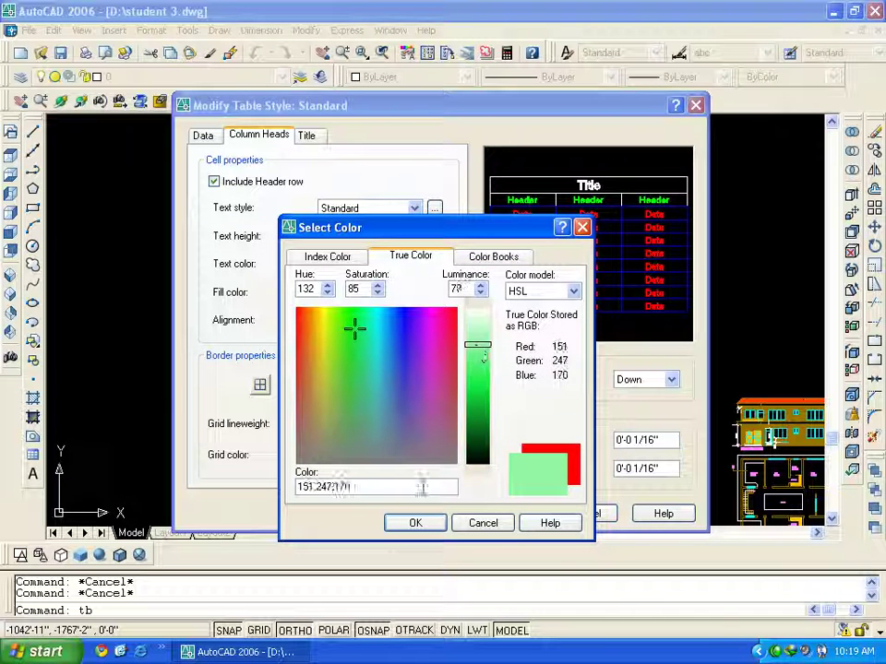
click(420, 524)
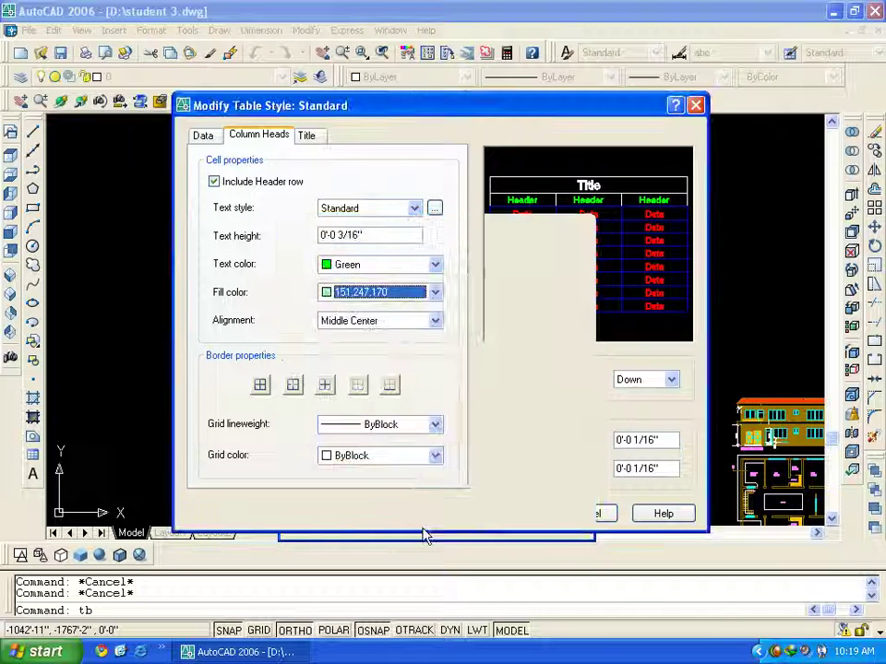
Change the header fill to a pale grey 204,205,193
click(438, 292)
click(362, 458)
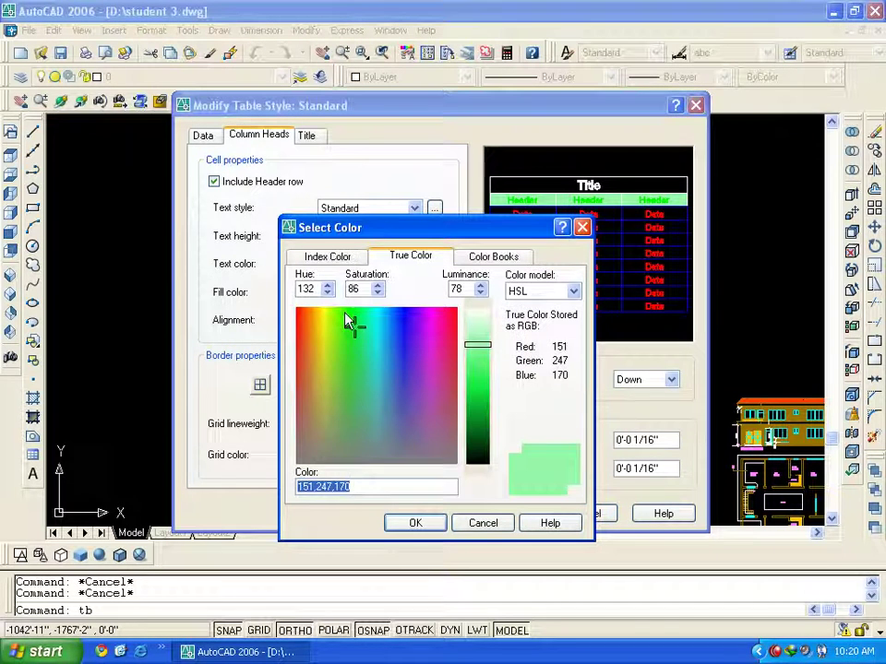
mouse_move(310, 343)
mouse_down()
mouse_move(307, 408)
mouse_move(326, 441)
mouse_up()
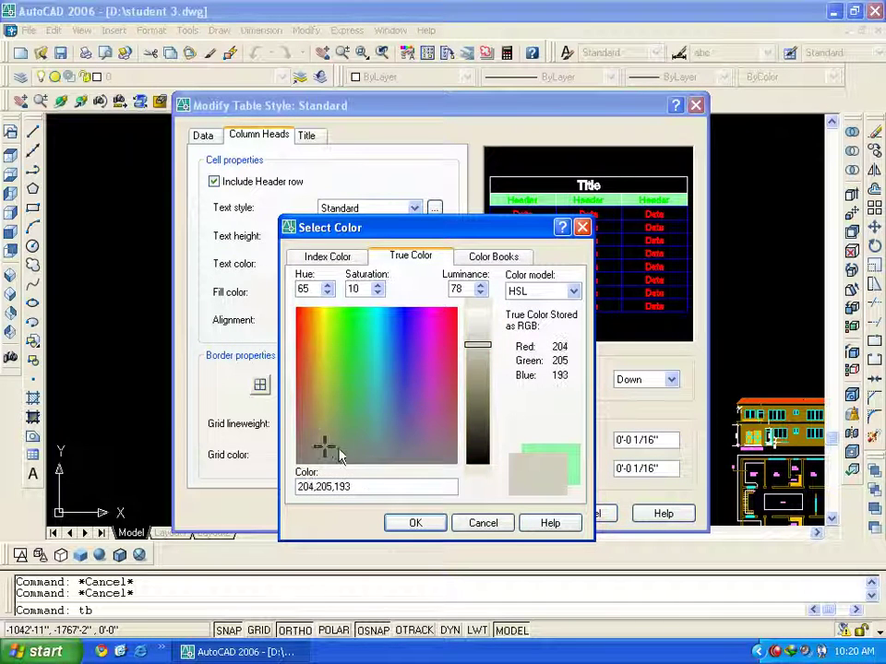
click(416, 523)
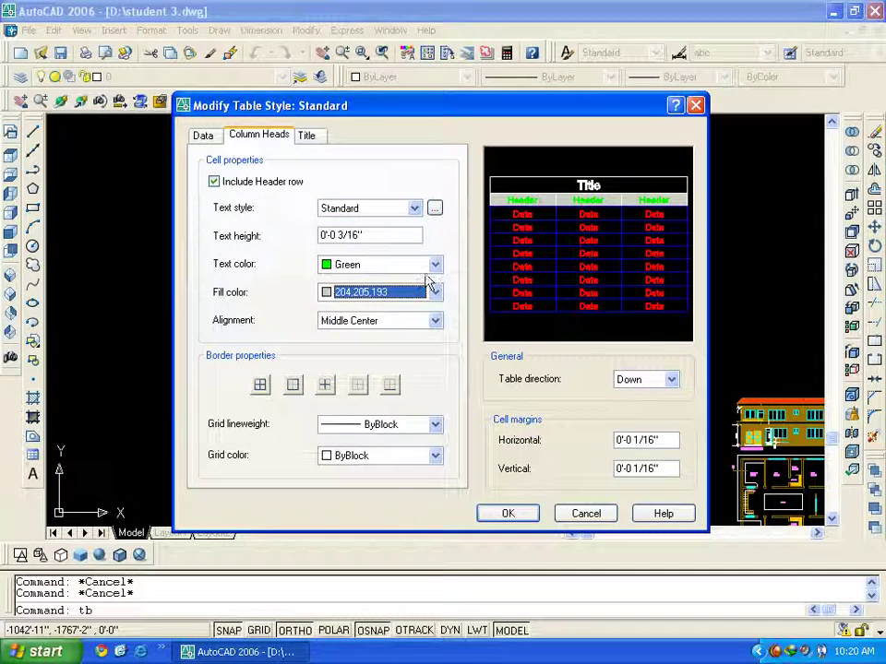
Set the header text color to true-color black (0,0,0)
click(434, 264)
click(369, 431)
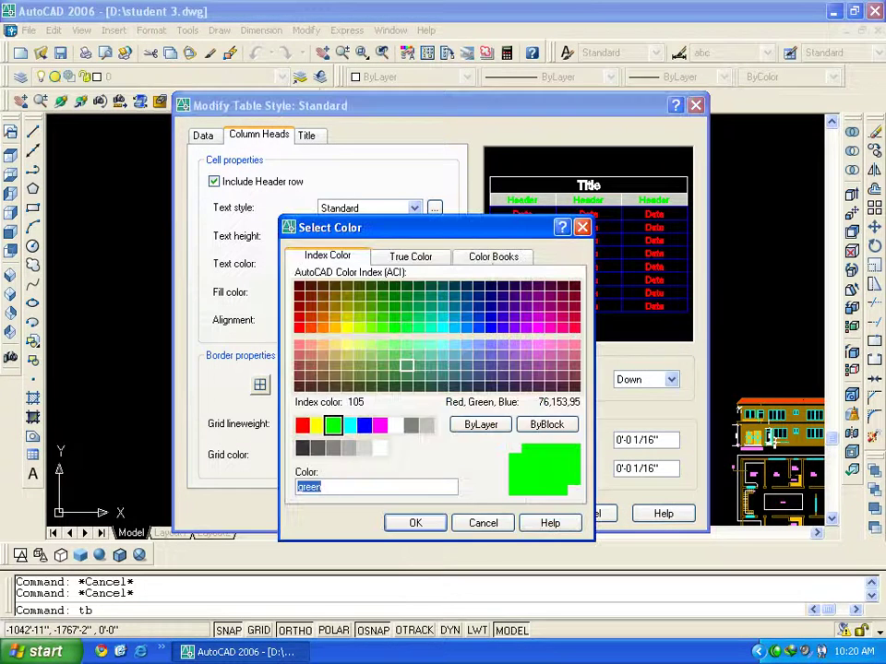
click(413, 257)
drag(358, 375, 366, 387)
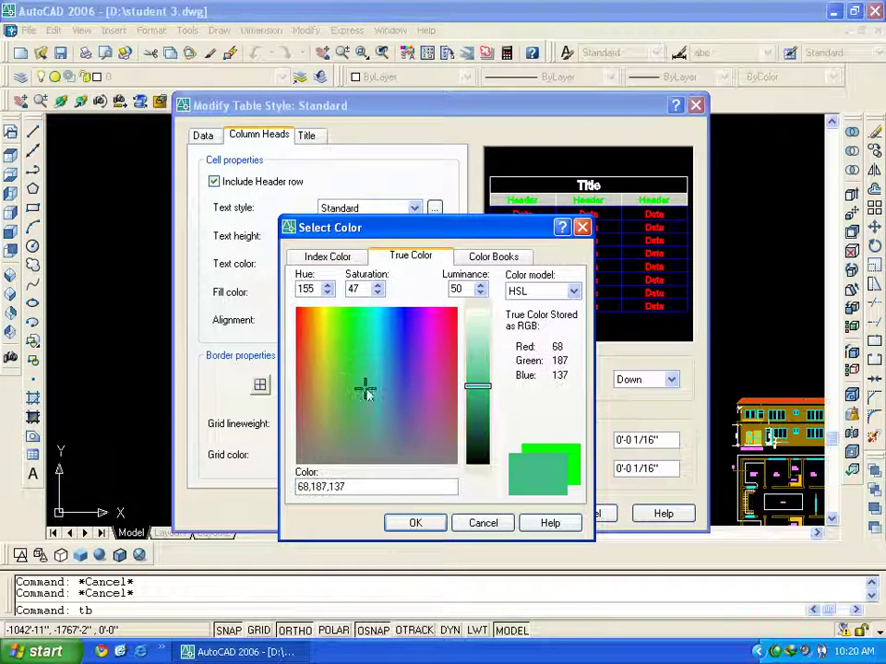
drag(387, 424, 431, 467)
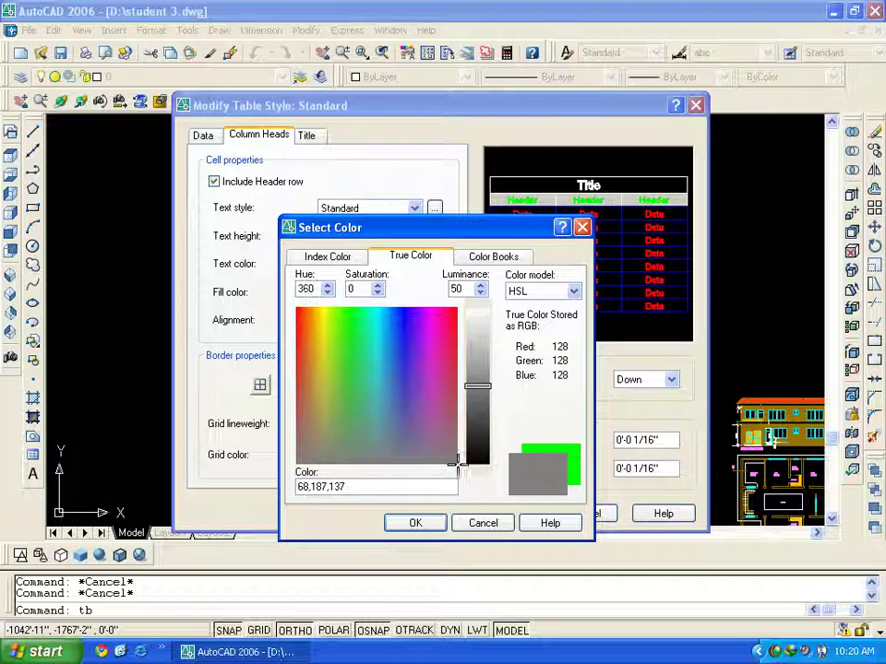
drag(479, 387, 479, 482)
click(424, 522)
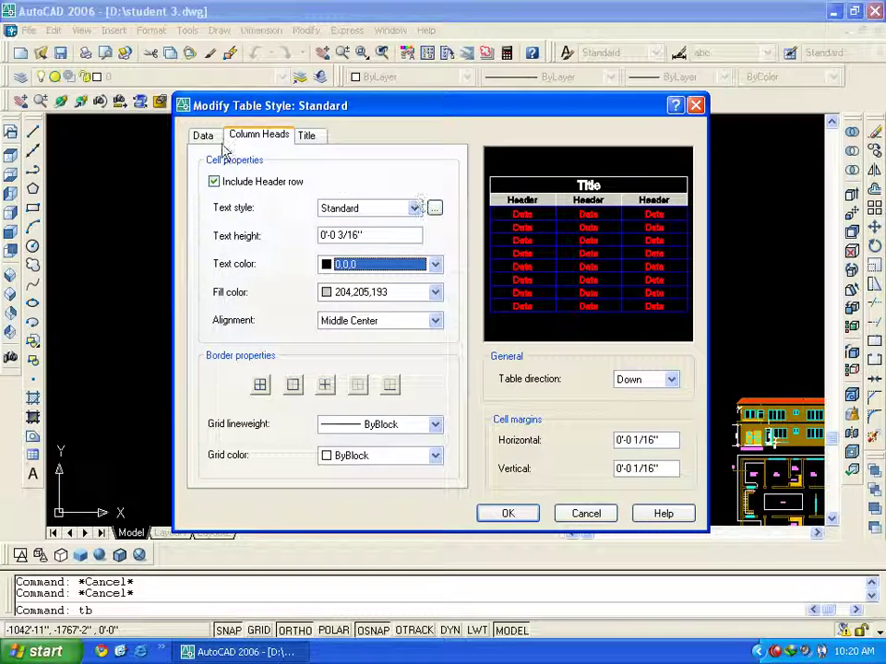
Set the Standard table style's title text height to .6, keeping ByBlock colour and Standard text style
click(305, 136)
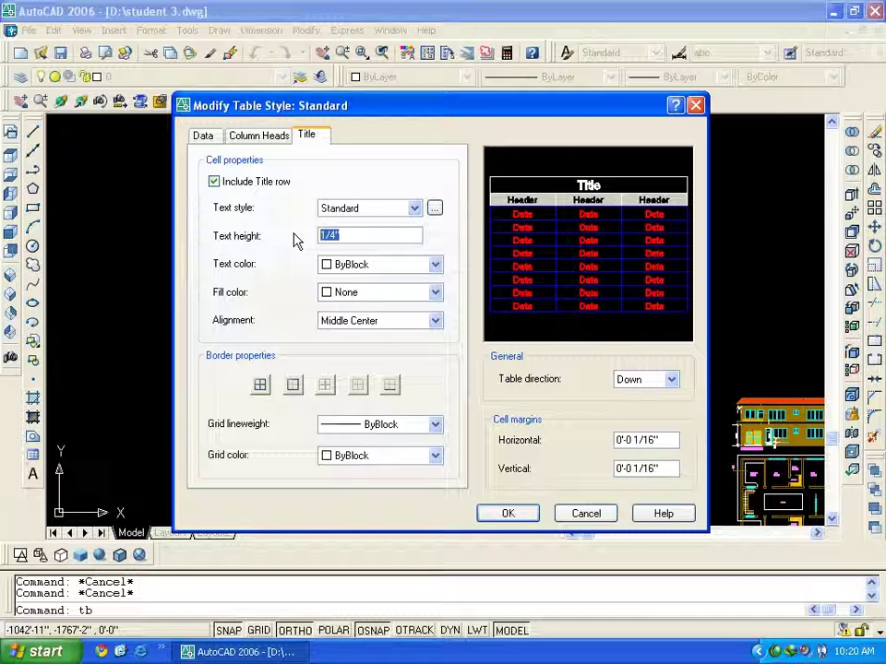
click(374, 266)
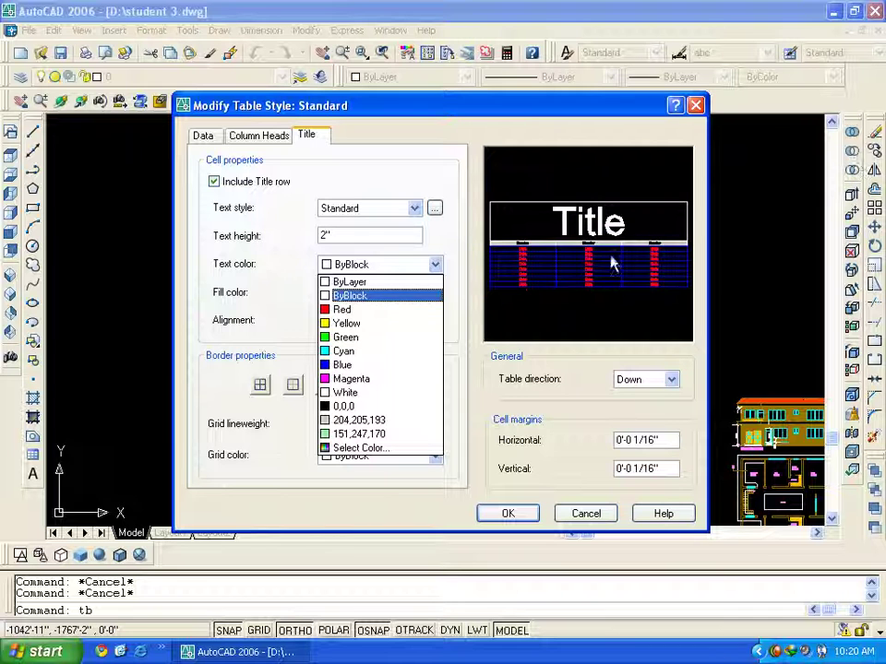
click(358, 236)
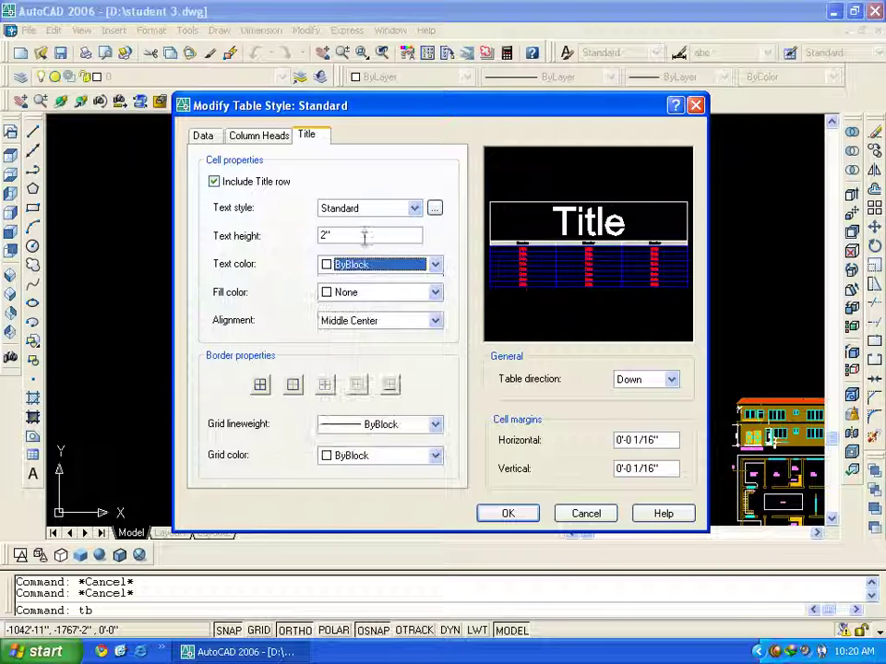
drag(337, 235, 263, 236)
text(.6)
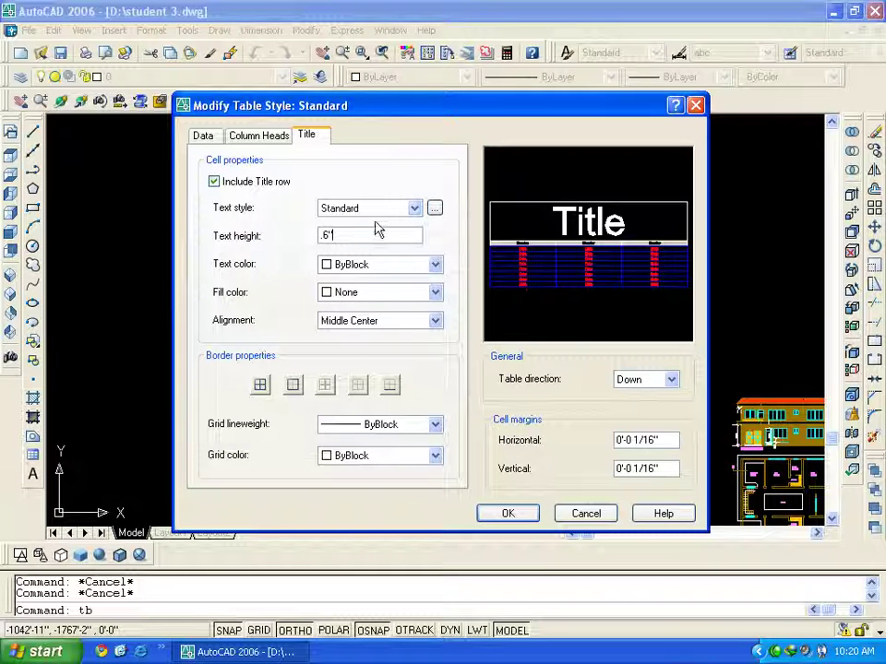
click(374, 208)
click(366, 330)
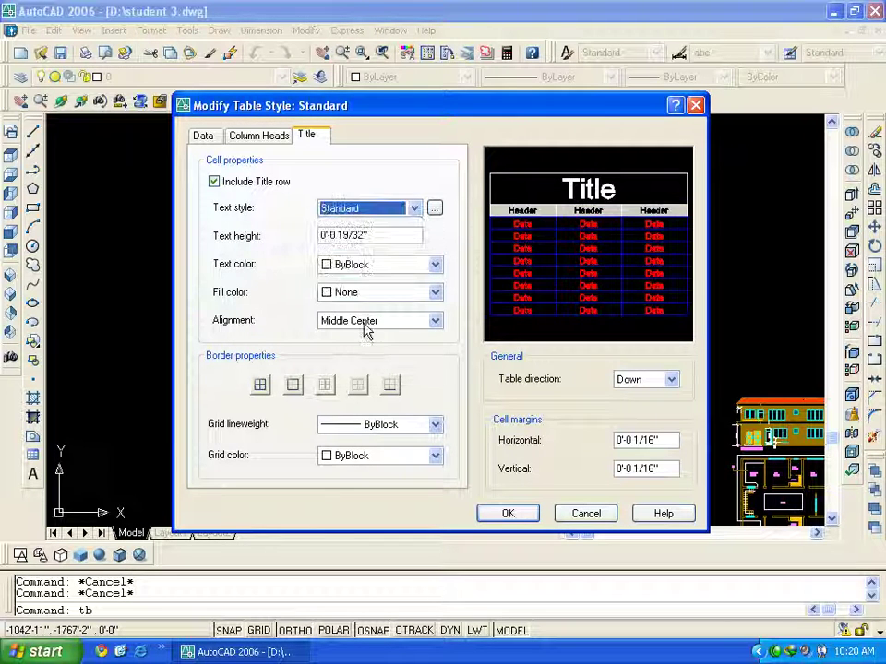
click(494, 513)
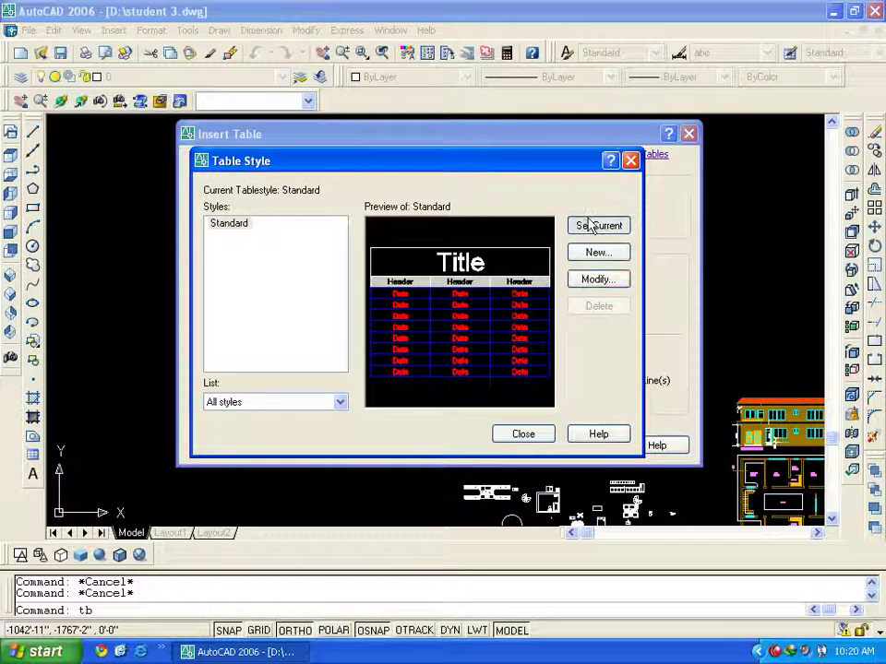
Close the Table Style dialog and cancel the table insertion
click(522, 434)
click(515, 444)
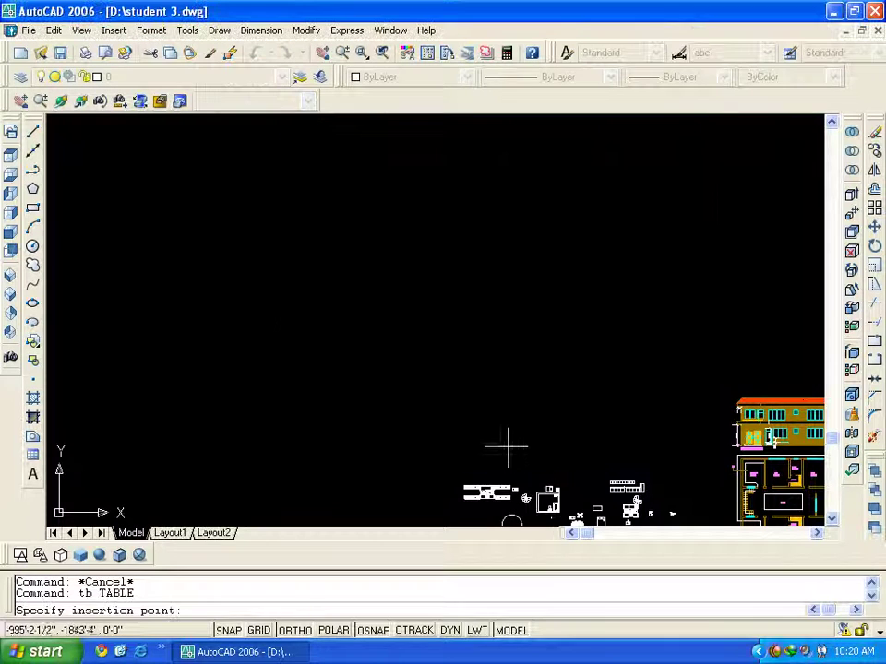
key(Escape)
scroll(286, 323, up, 2)
Review the Standard dimension style's text height and arrow size, then discard edits and close
text(d)
key(Return)
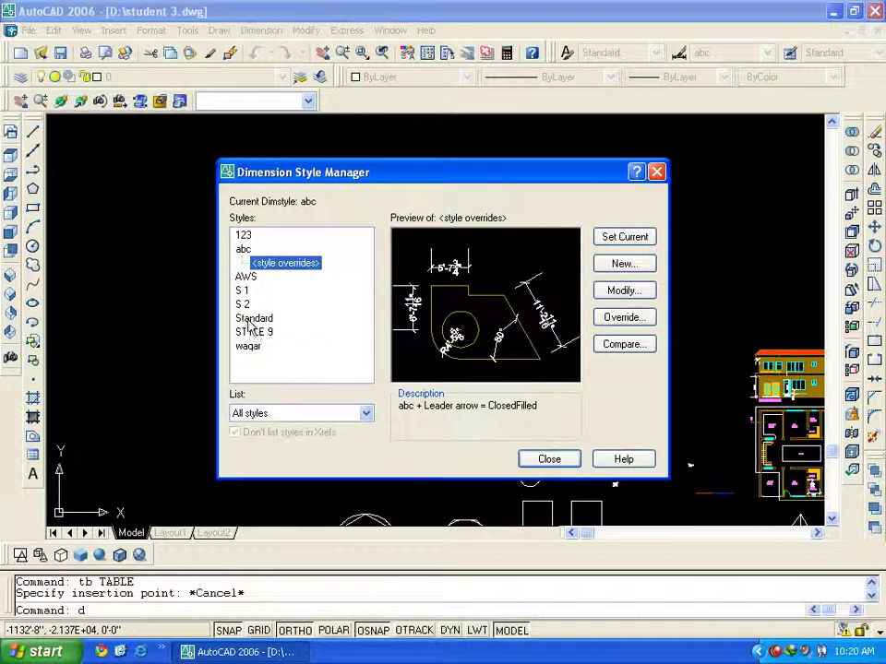
click(253, 317)
click(616, 293)
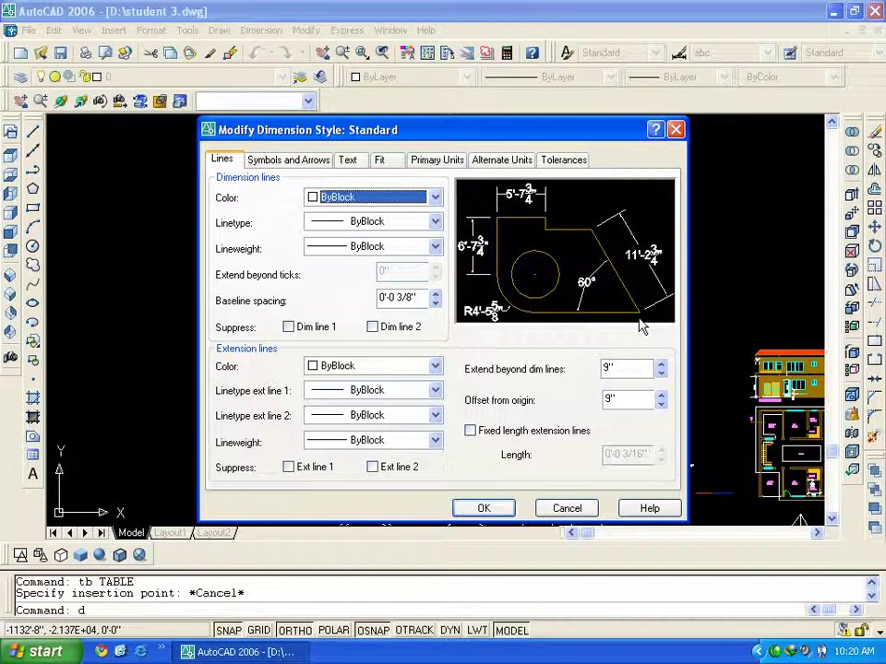
click(348, 159)
double_click(388, 285)
click(309, 163)
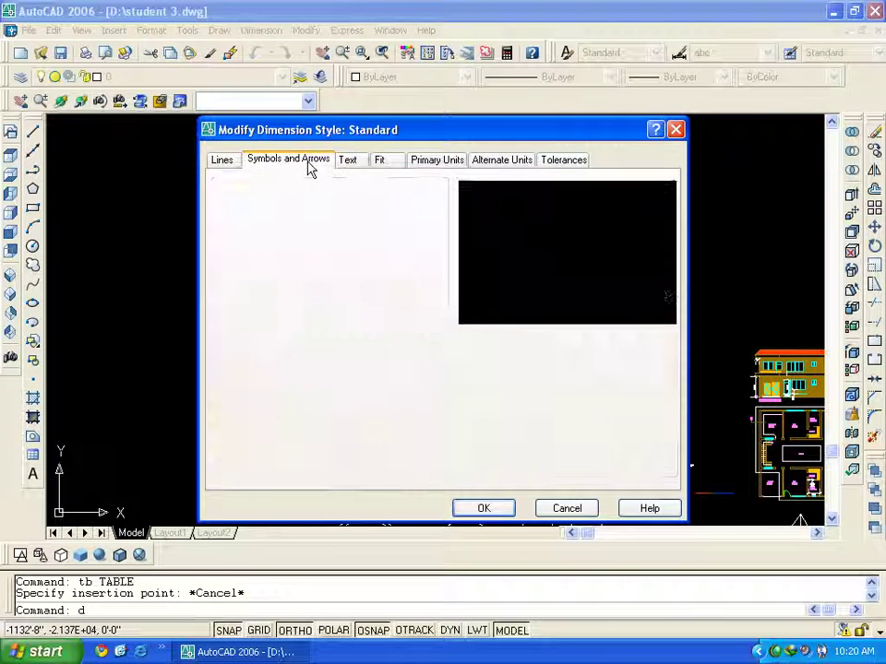
drag(241, 338, 207, 355)
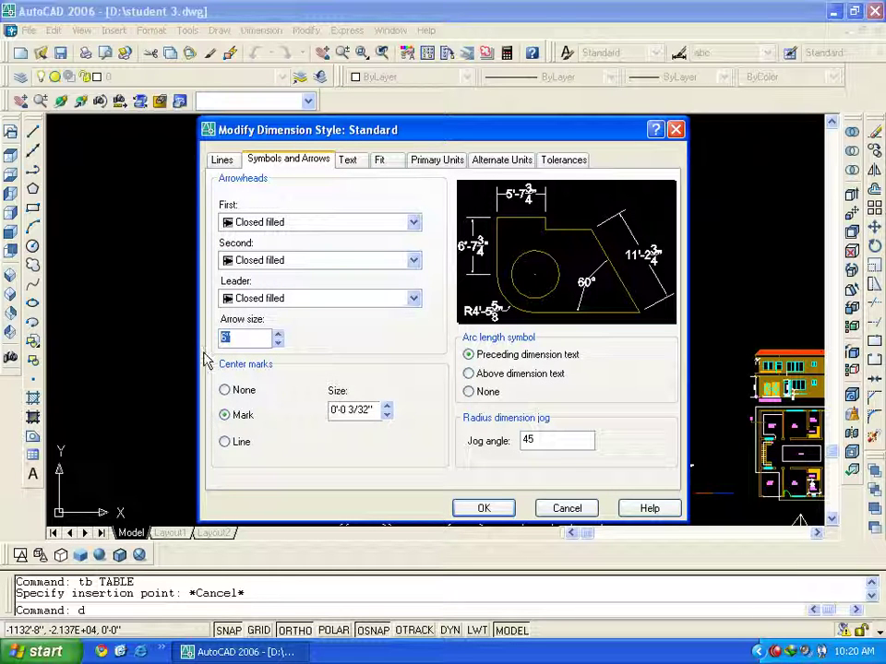
click(348, 160)
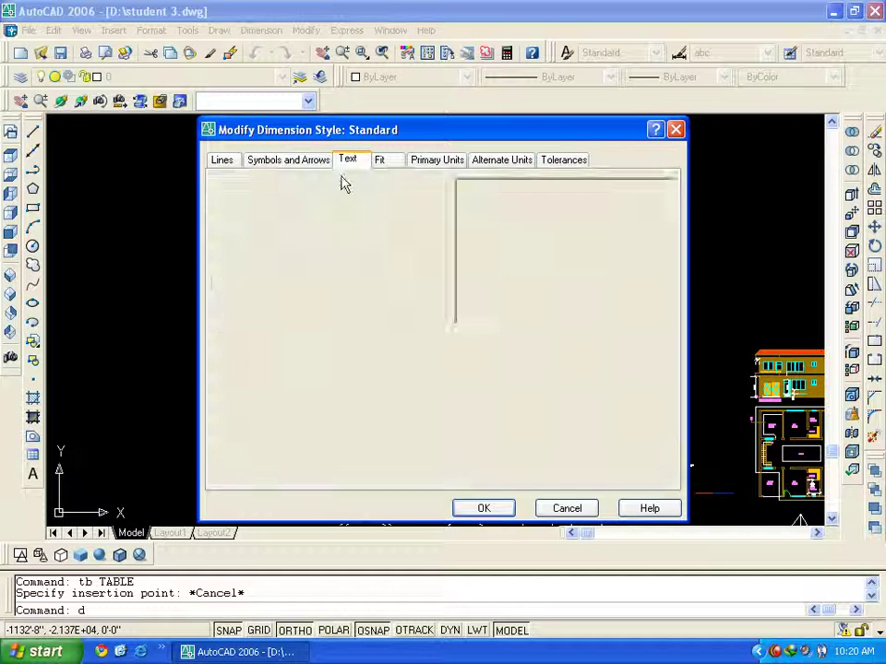
click(568, 508)
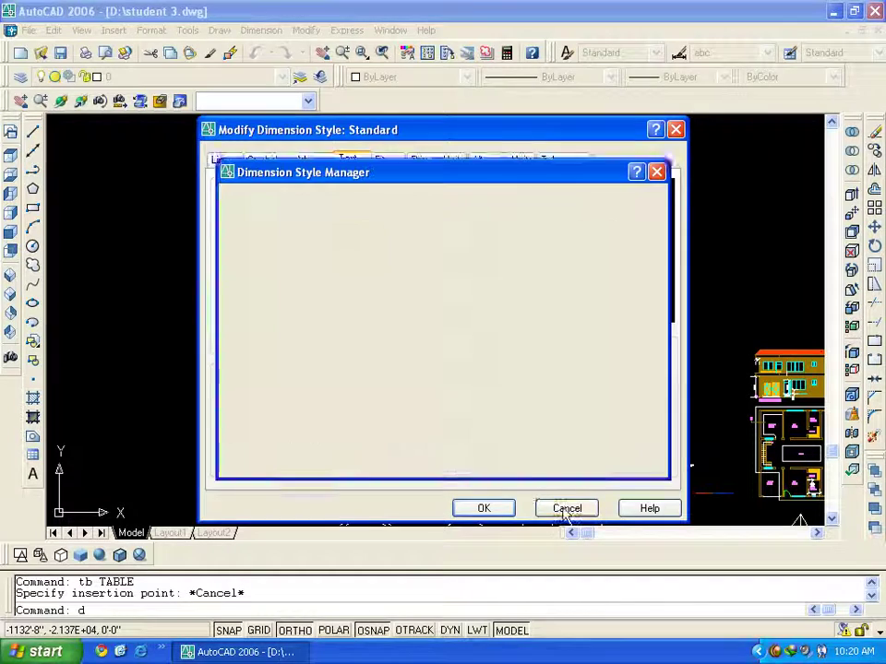
click(533, 461)
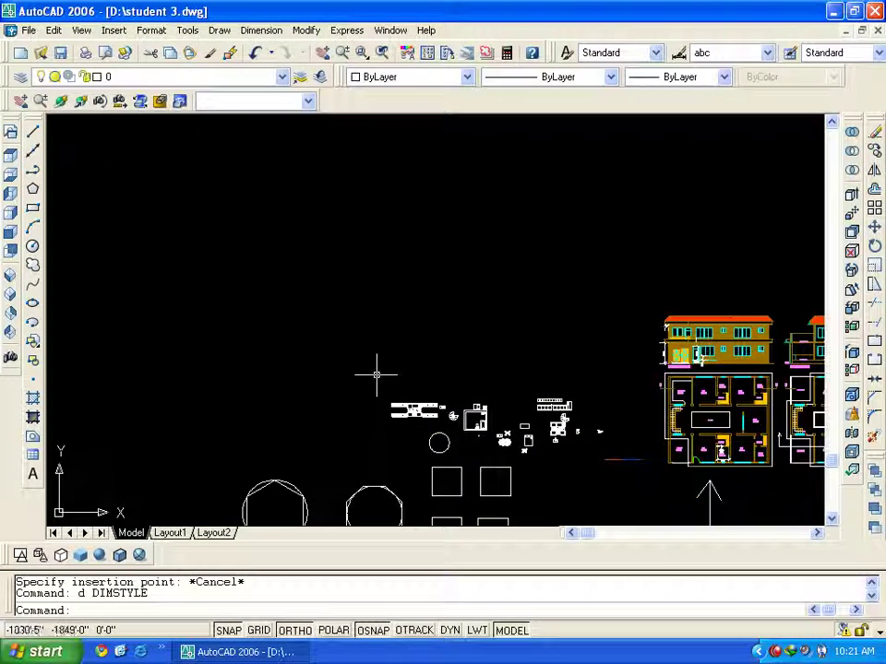
Set the Standard table style's data and column header text heights to 1
text(tb)
key(Return)
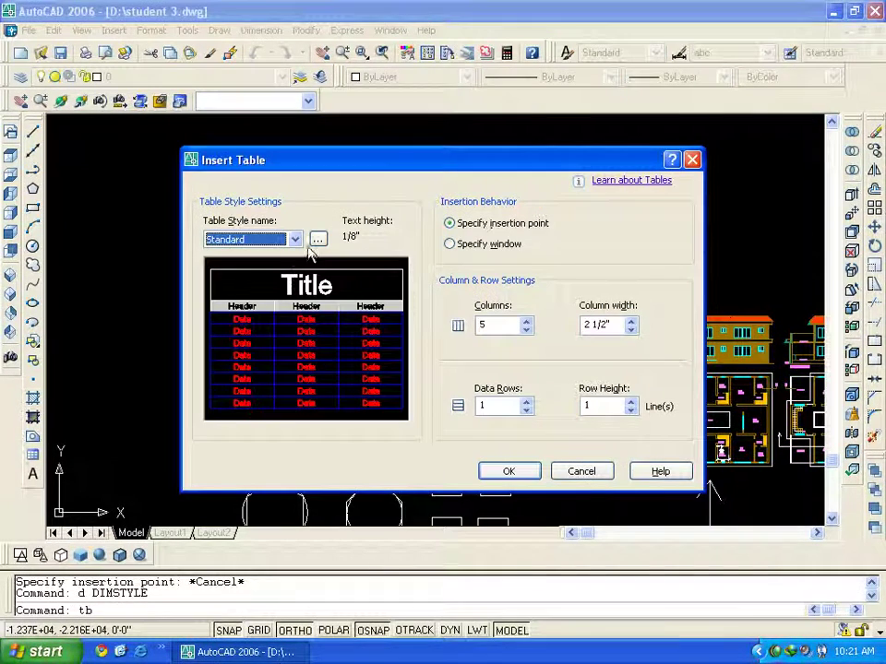
click(316, 241)
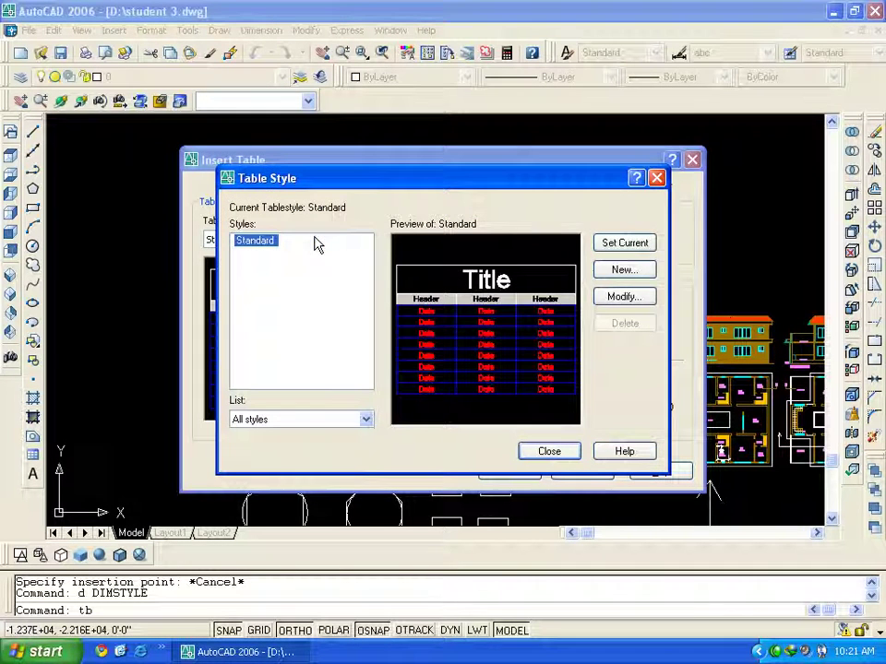
click(626, 298)
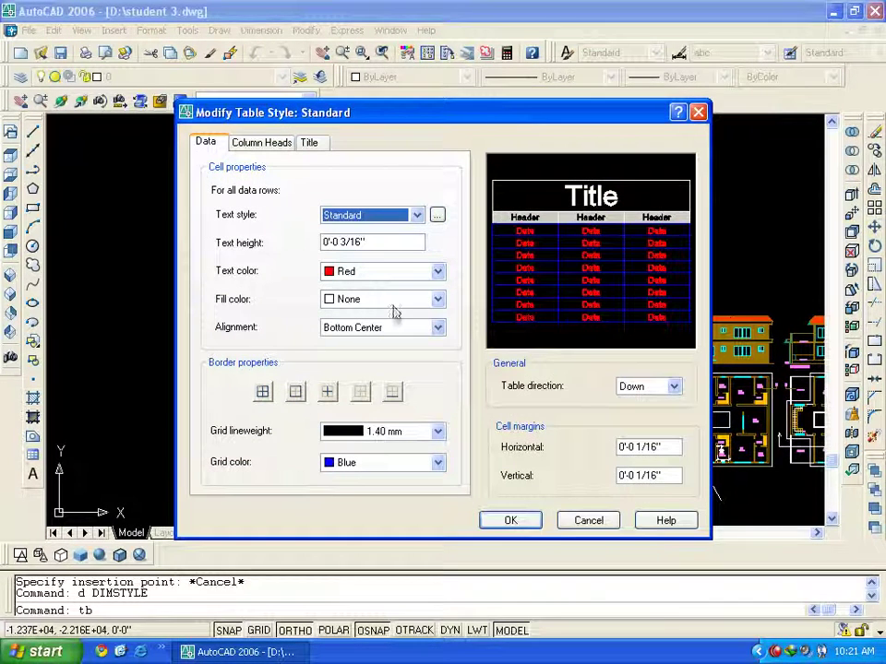
double_click(376, 242)
text(1)
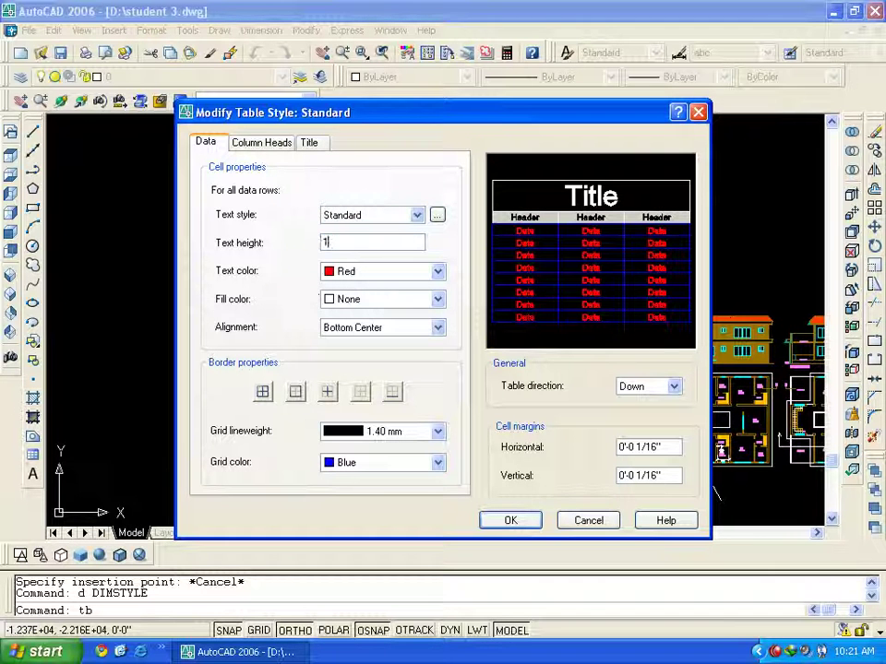
click(260, 147)
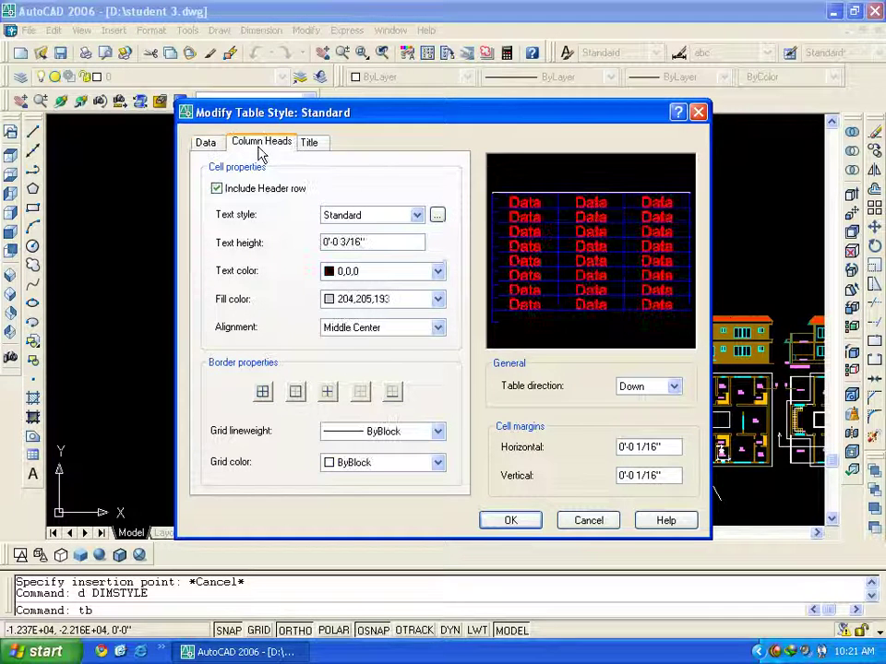
text(1)
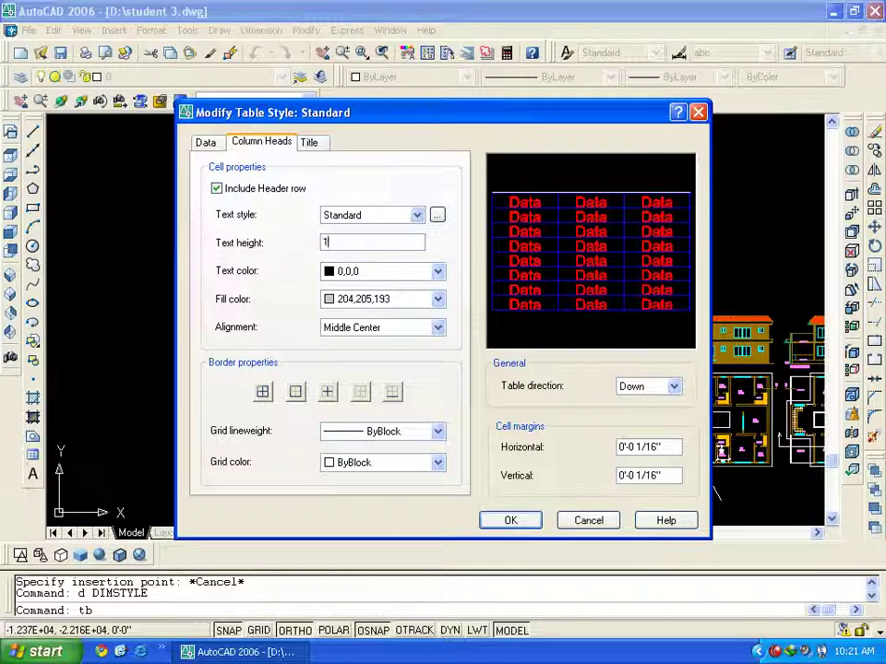
click(370, 272)
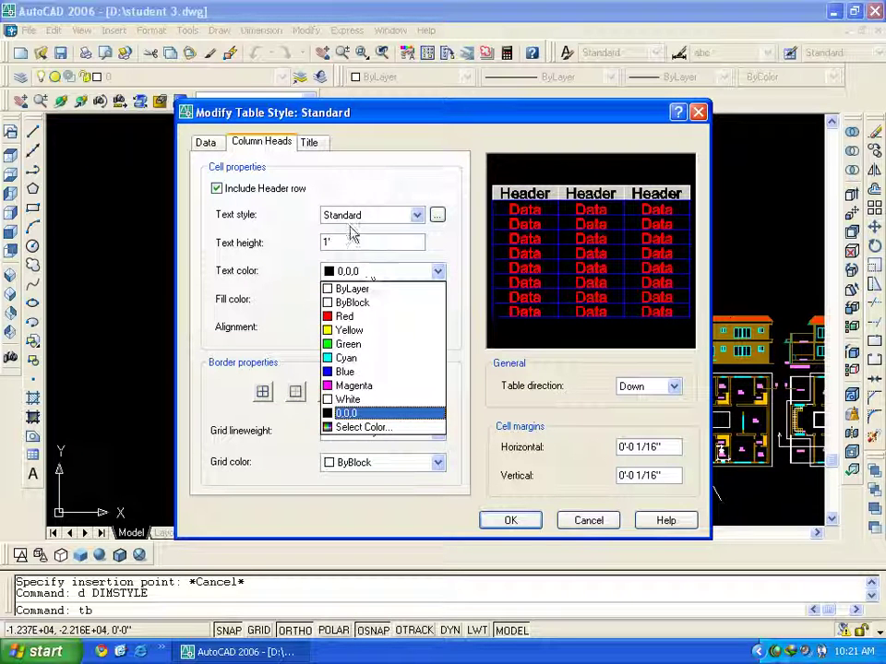
click(299, 167)
Set the title text height to 2 and save the table style
click(313, 145)
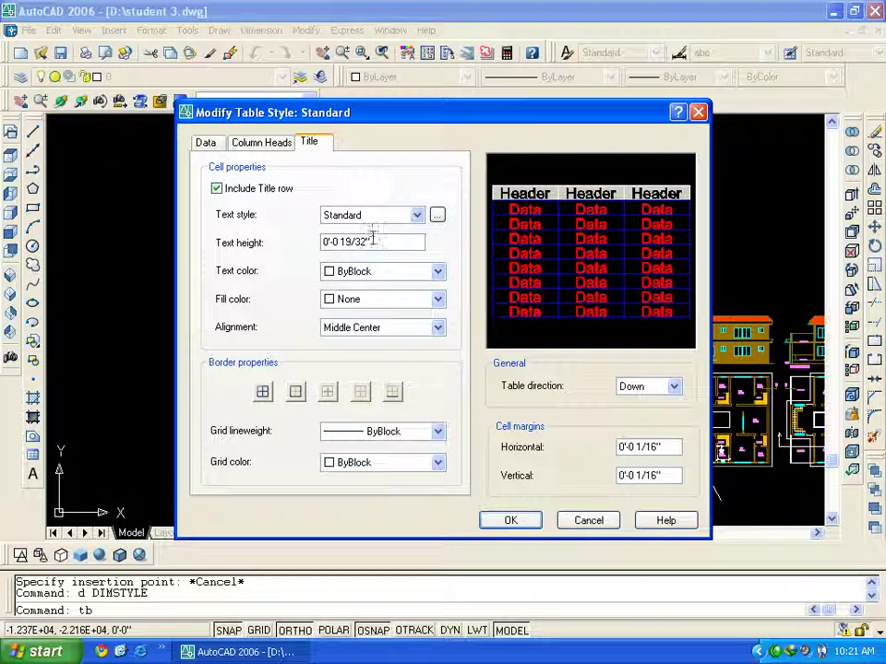
drag(370, 241, 239, 237)
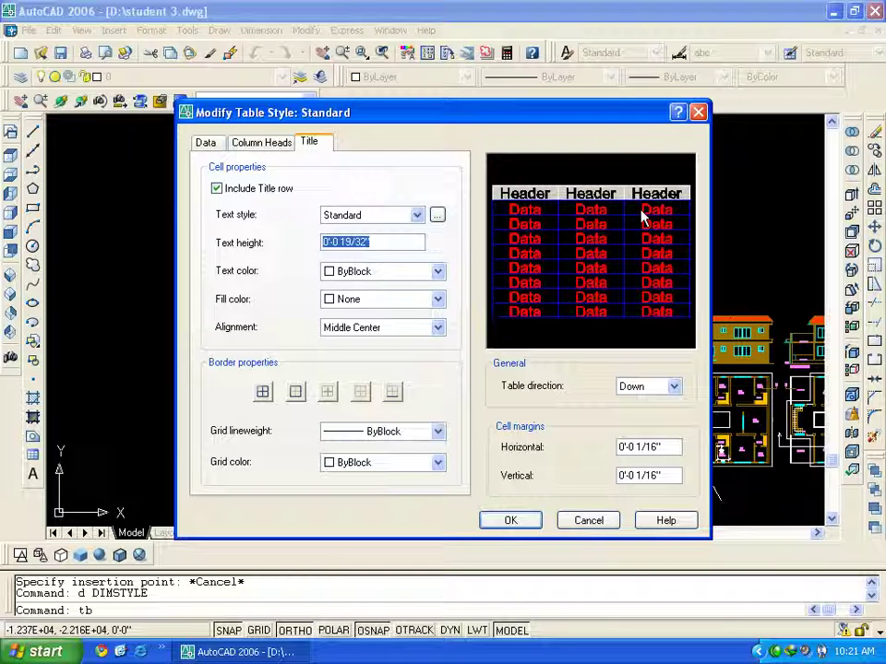
text(2)
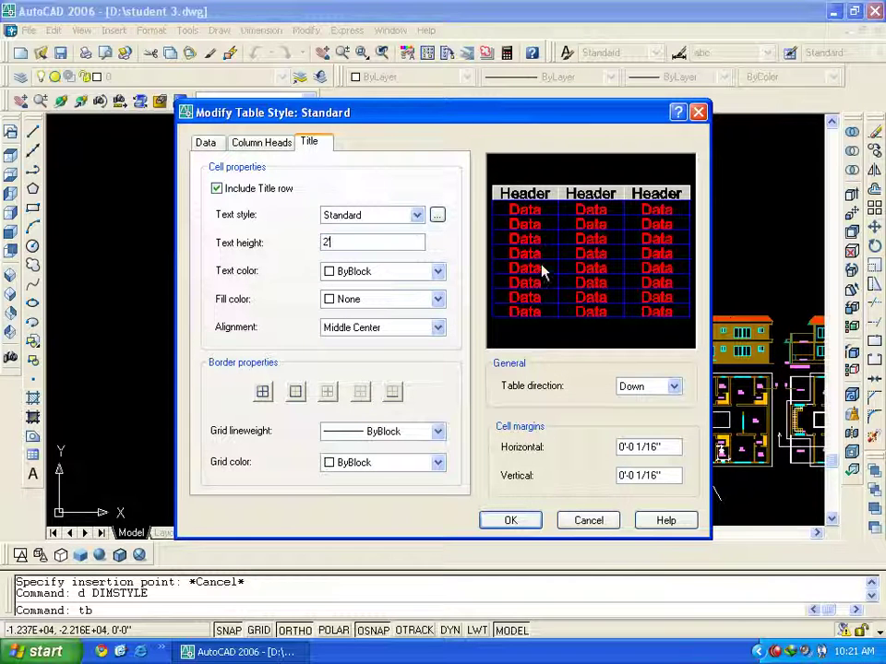
click(270, 143)
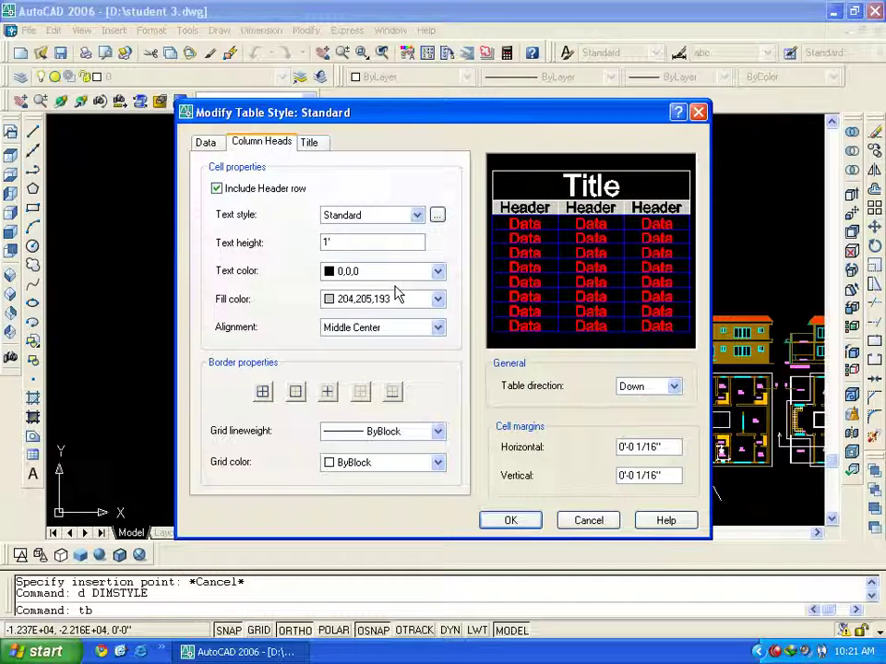
click(502, 526)
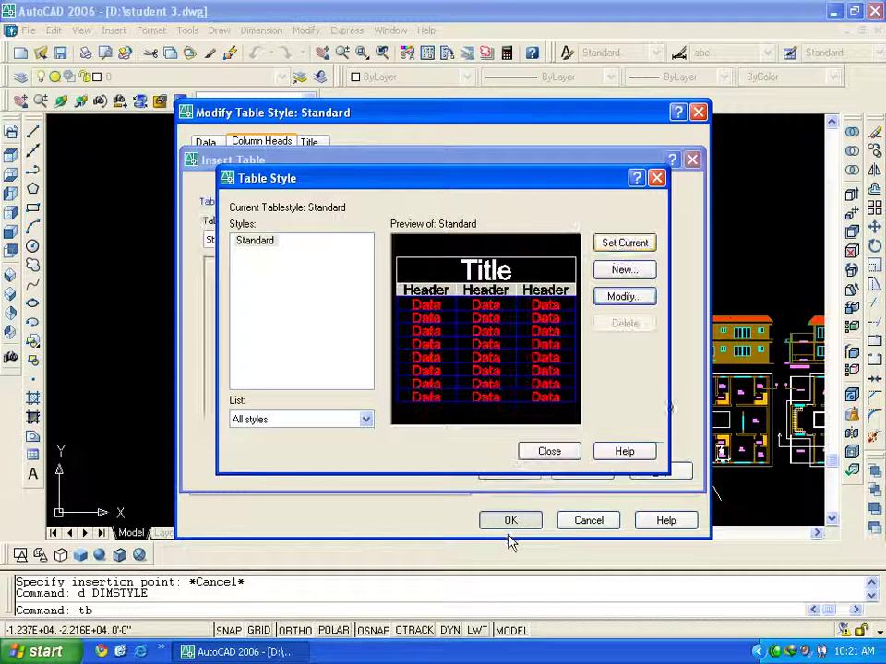
click(548, 451)
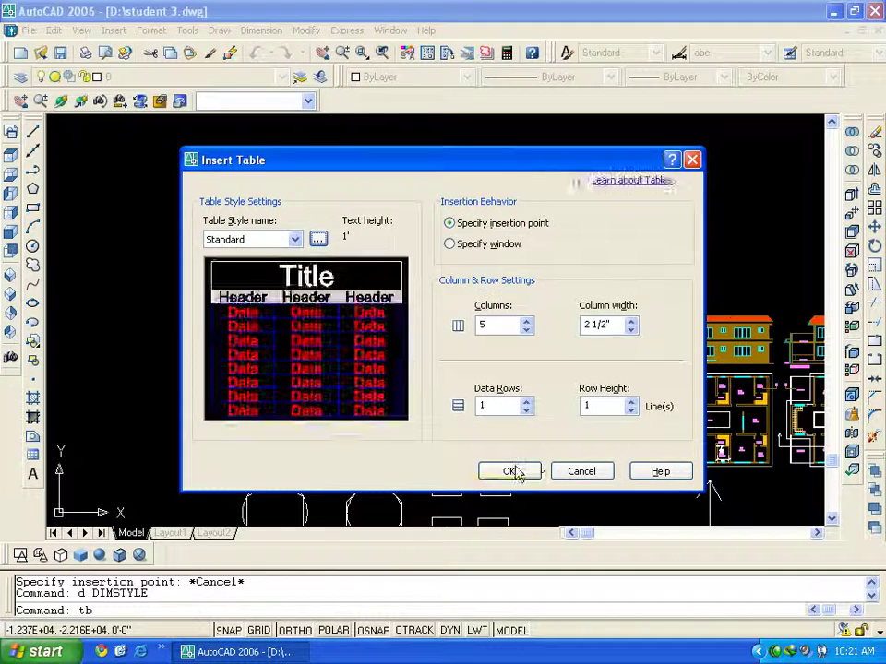
Insert a 5-column table into the drawing, leaving its title empty
click(510, 470)
click(178, 200)
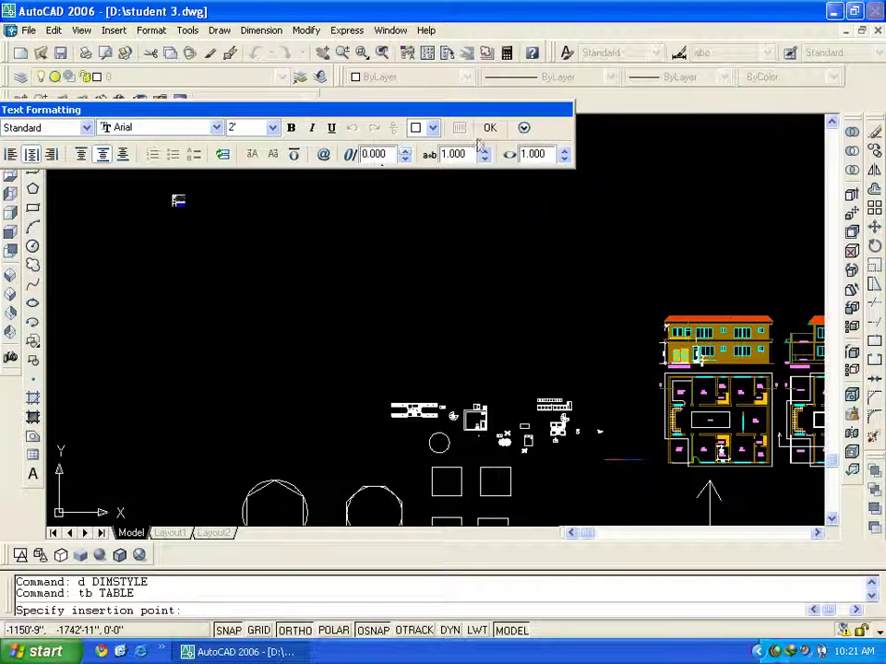
click(490, 126)
scroll(144, 210, up, 5)
scroll(272, 165, up, 3)
scroll(263, 167, up, 2)
mouse_move(166, 221)
middle_down()
mouse_move(246, 210)
mouse_move(346, 355)
middle_up()
Enter 'xdv' as the table title and 'f' in the first header cell
double_click(245, 199)
double_click(336, 277)
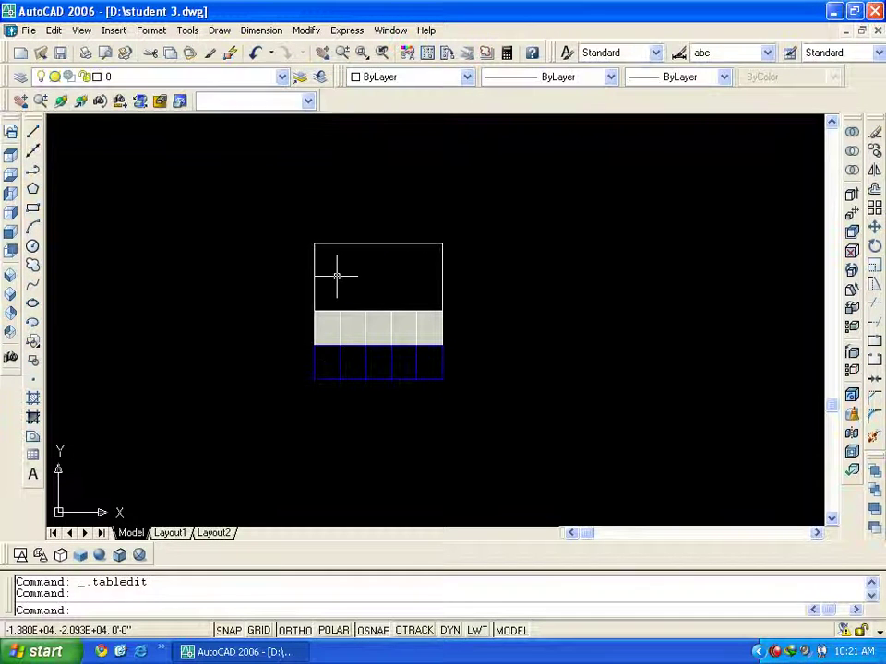
text(xdv xcv xc)
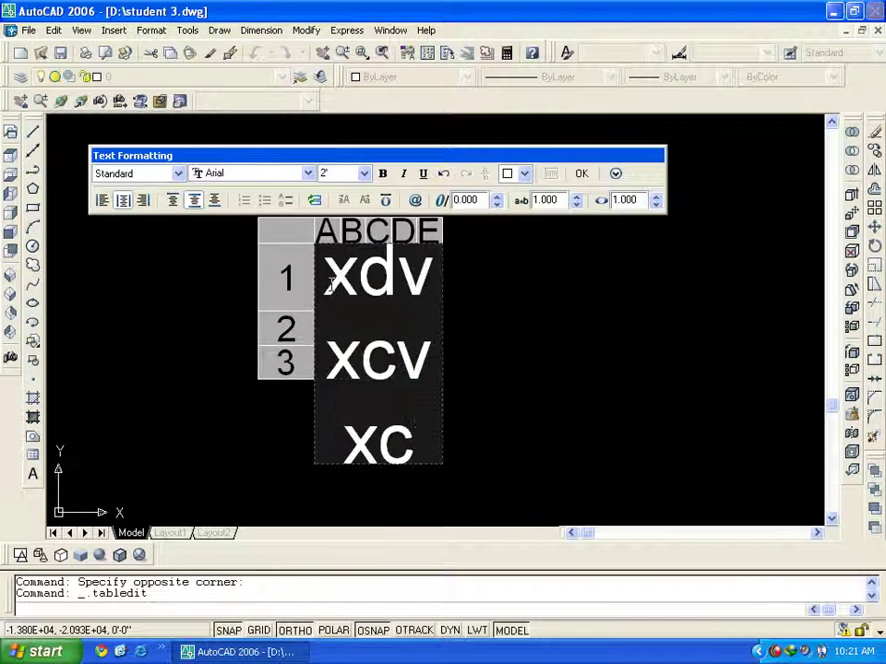
key(BackSpace)
key(BackSpace)
key(BackSpace)
key(BackSpace)
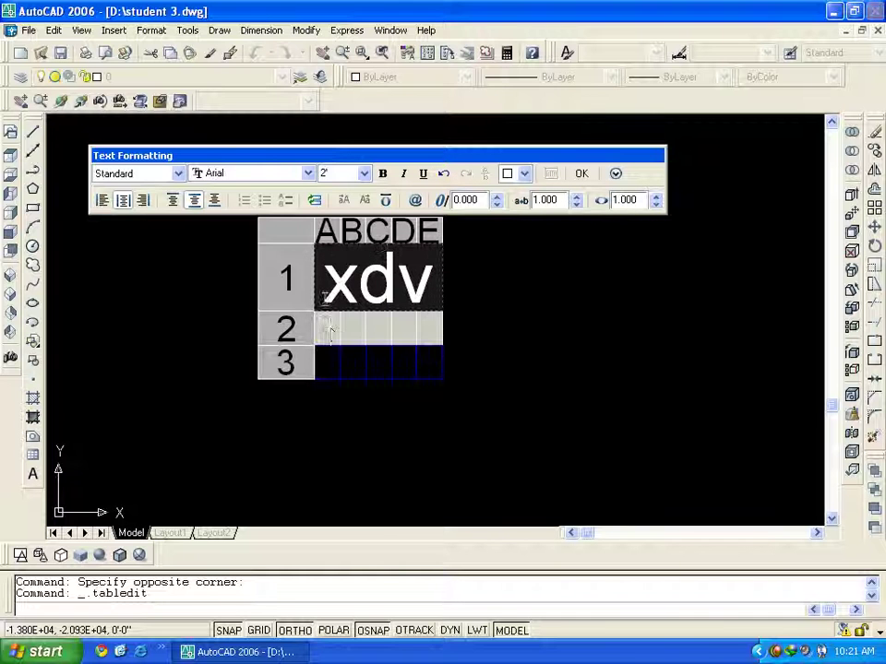
key(ctrl+a)
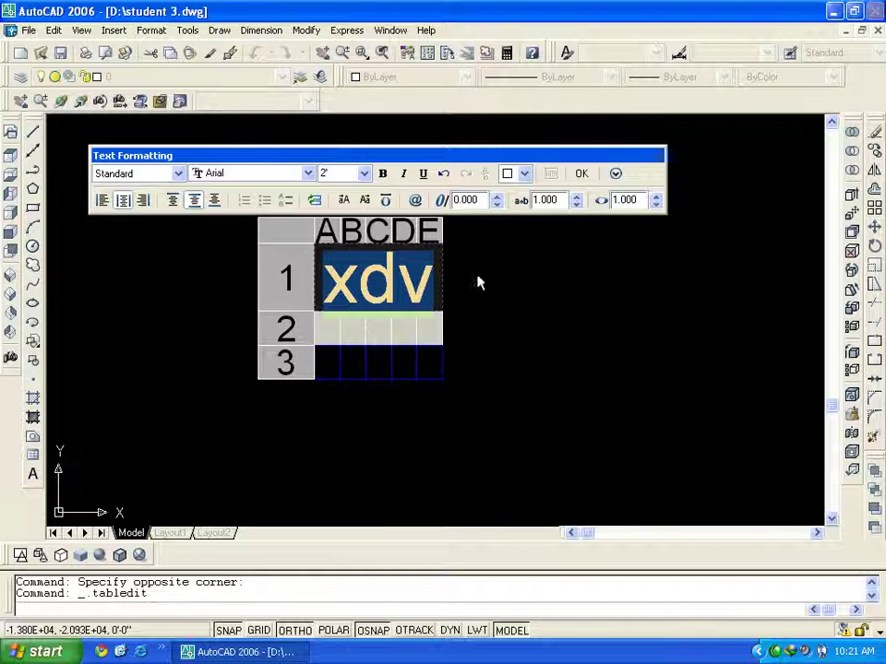
click(581, 173)
double_click(326, 331)
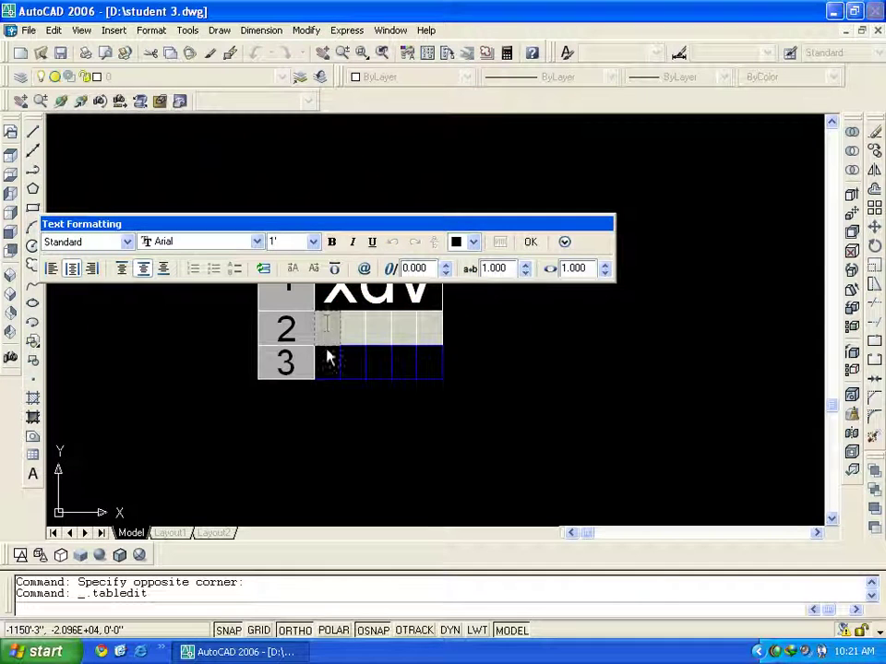
text(fgg)
key(BackSpace)
key(BackSpace)
click(530, 241)
Place a second, empty 5-column table in open space beside the first
middle_drag(439, 376, 235, 296)
key(Escape)
key(Escape)
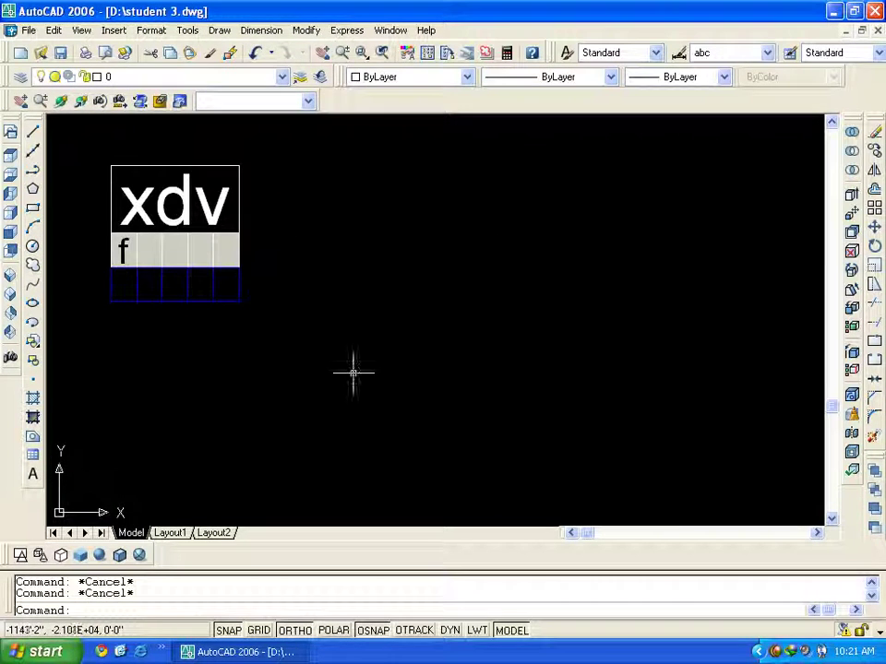
key(Tab)
text(tb)
key(Return)
click(492, 471)
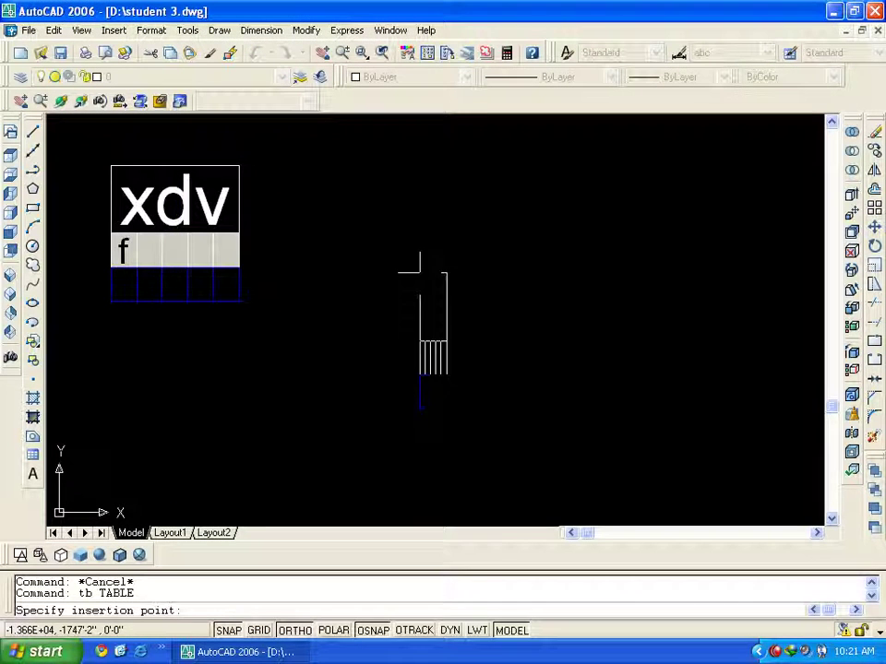
click(409, 193)
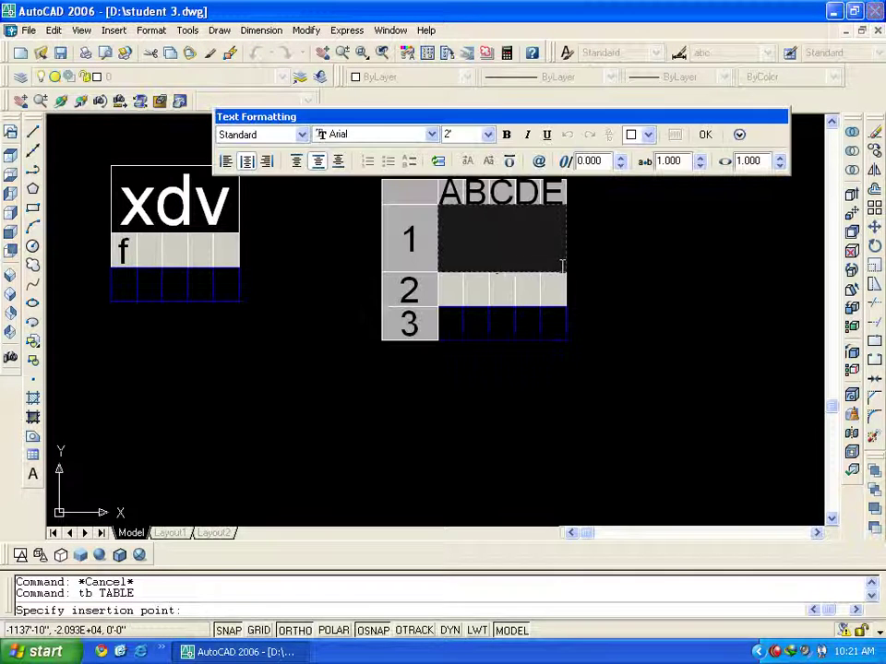
click(707, 134)
middle_drag(430, 316, 181, 320)
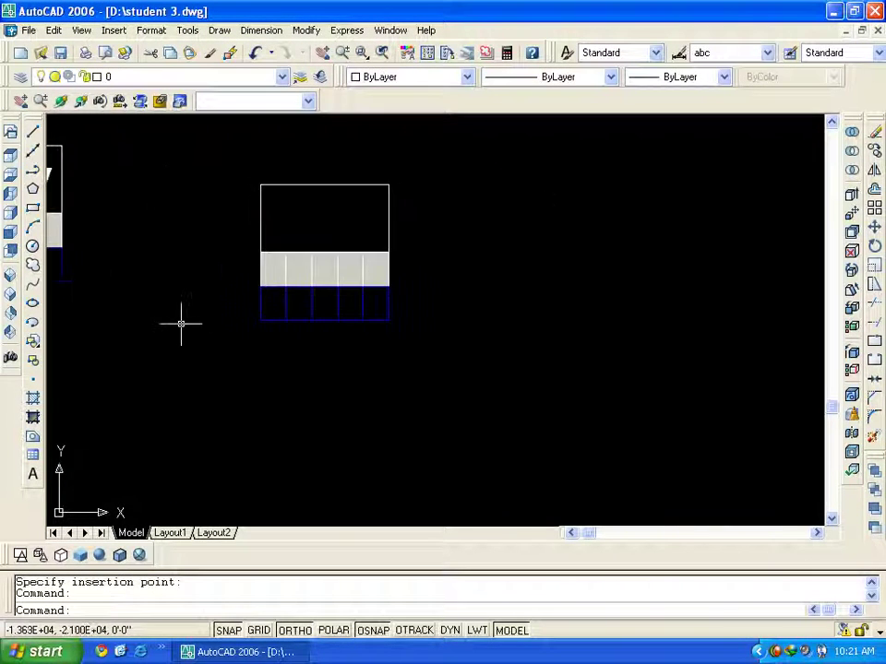
text(tb)
key(Return)
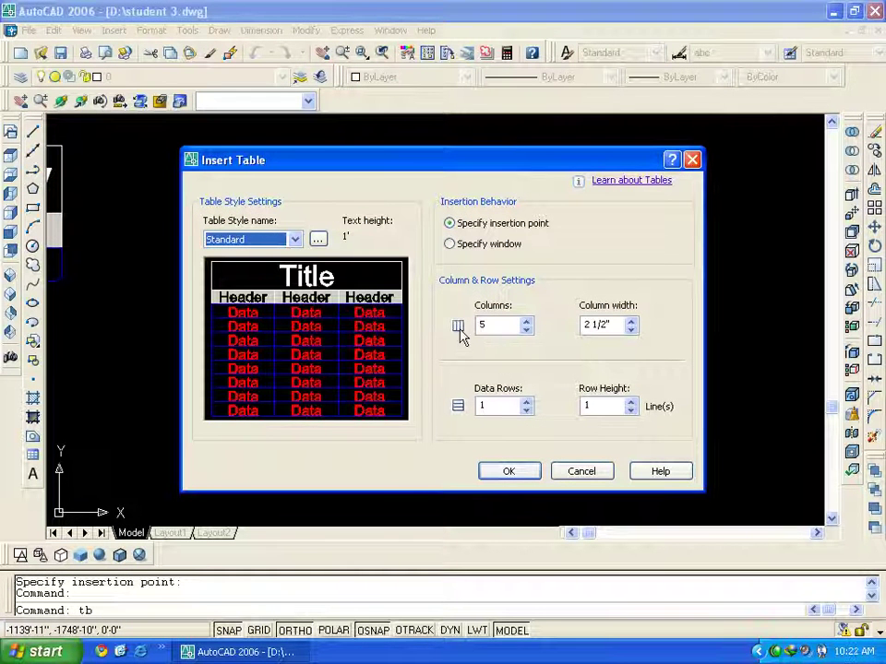
Insert a window-sized 5-column table by two corners and title it 'sfsddf'
click(459, 245)
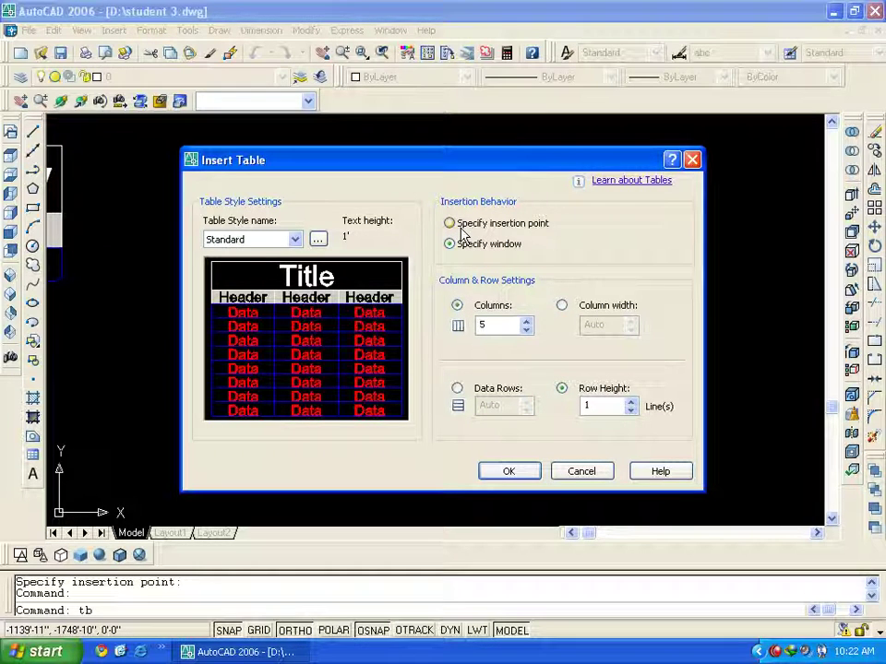
click(522, 478)
scroll(514, 474, down, 3)
middle_drag(485, 439, 293, 311)
click(383, 287)
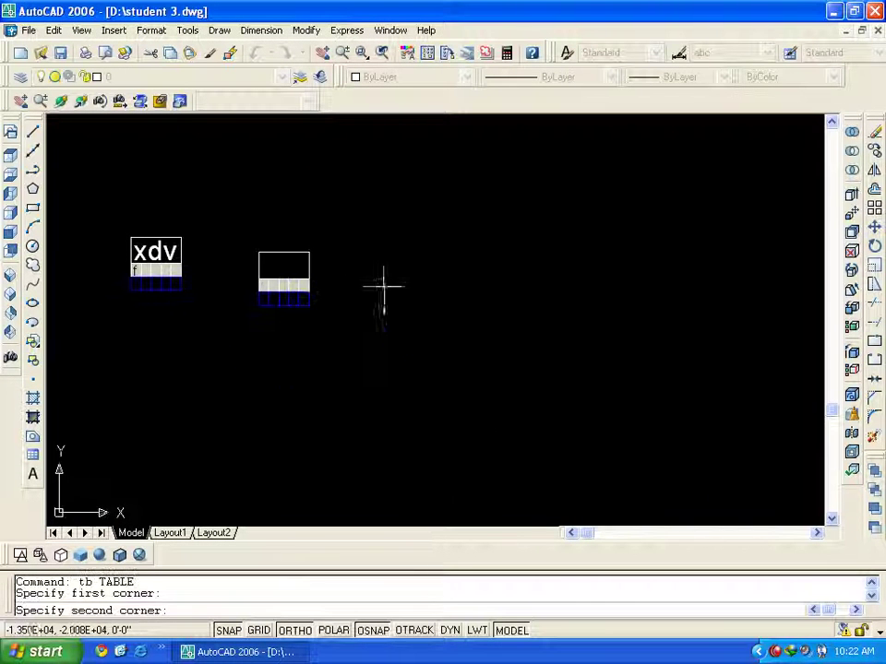
click(706, 520)
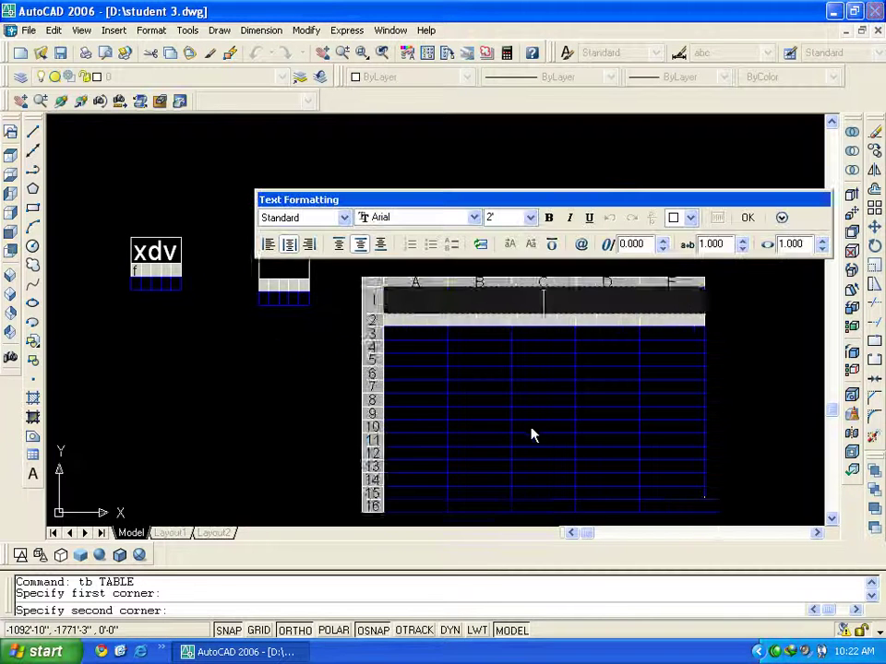
scroll(414, 378, down, 1)
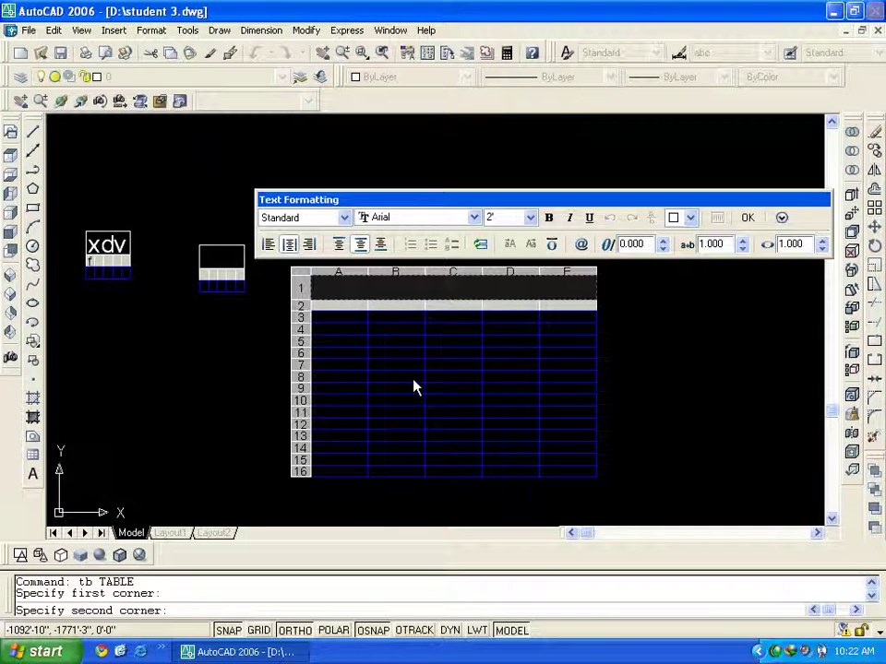
middle_drag(389, 345, 403, 341)
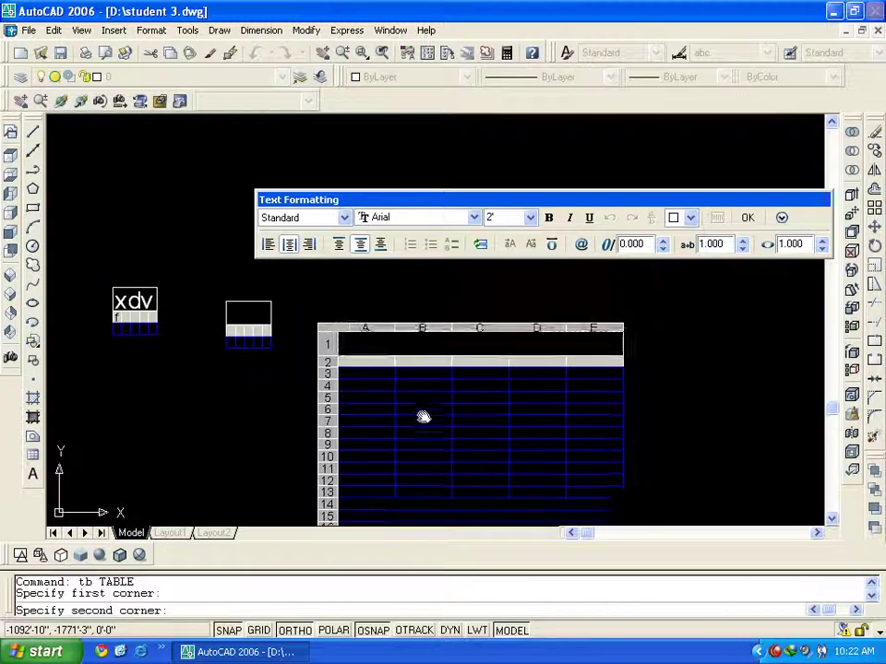
text(sfsddf)
click(748, 218)
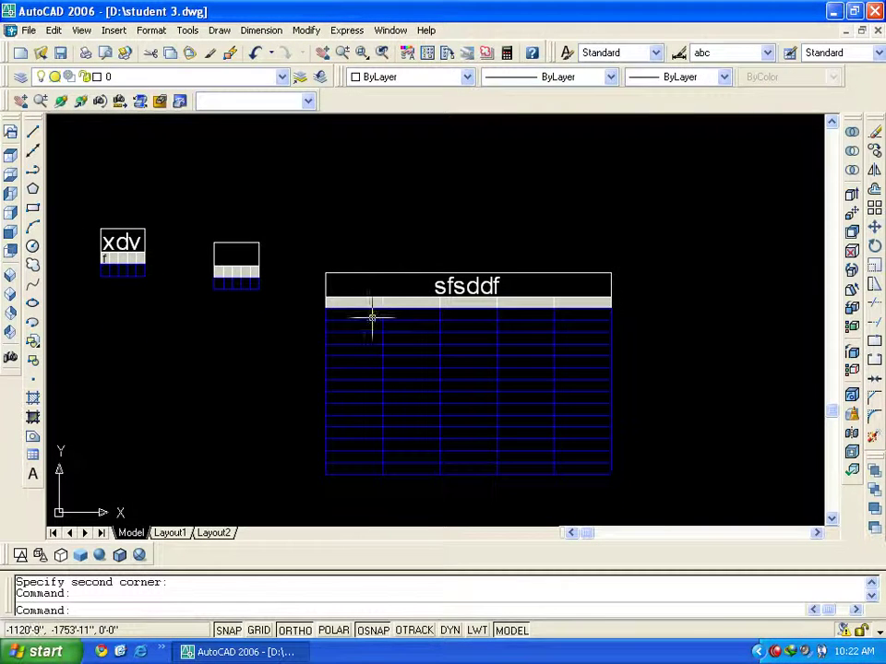
Enter 'sdfsdf' and 'fsdf' in cells A3 and B3, then open the Properties palette
double_click(362, 314)
text(sdfsdf)
click(422, 312)
text(sf)
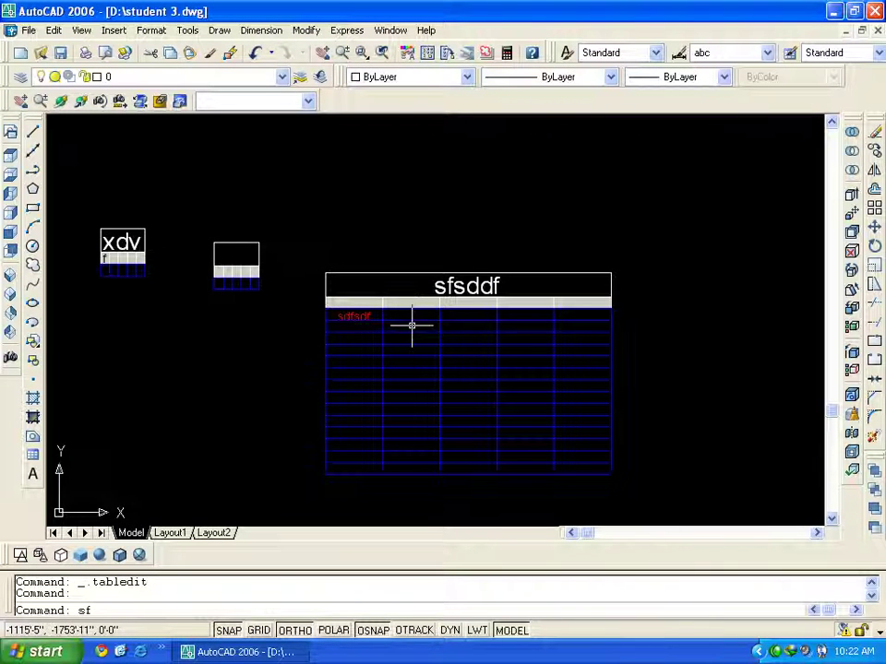
key(Escape)
double_click(411, 316)
text(sdf)
click(646, 415)
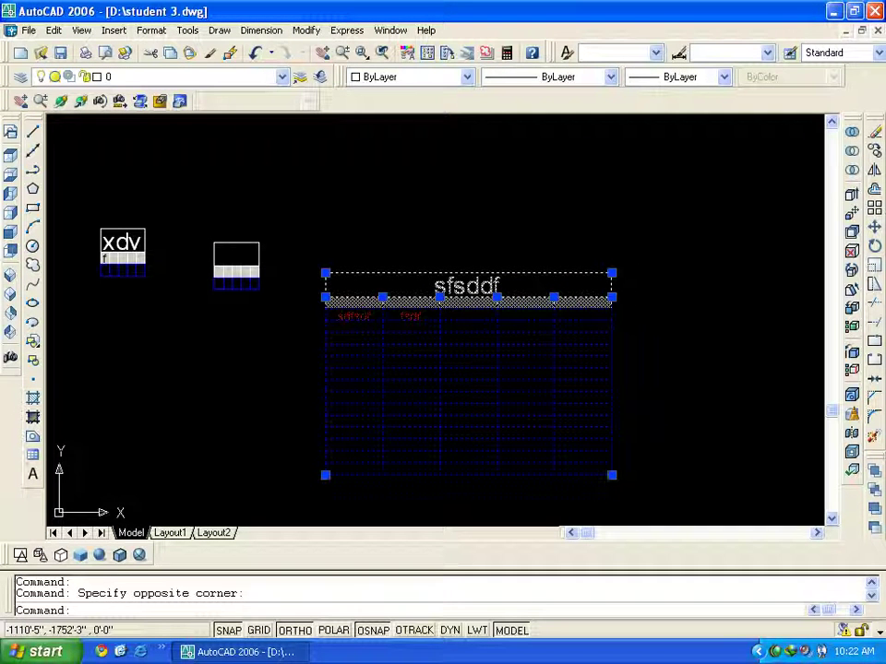
key(Escape)
key(ctrl+1)
key(Escape)
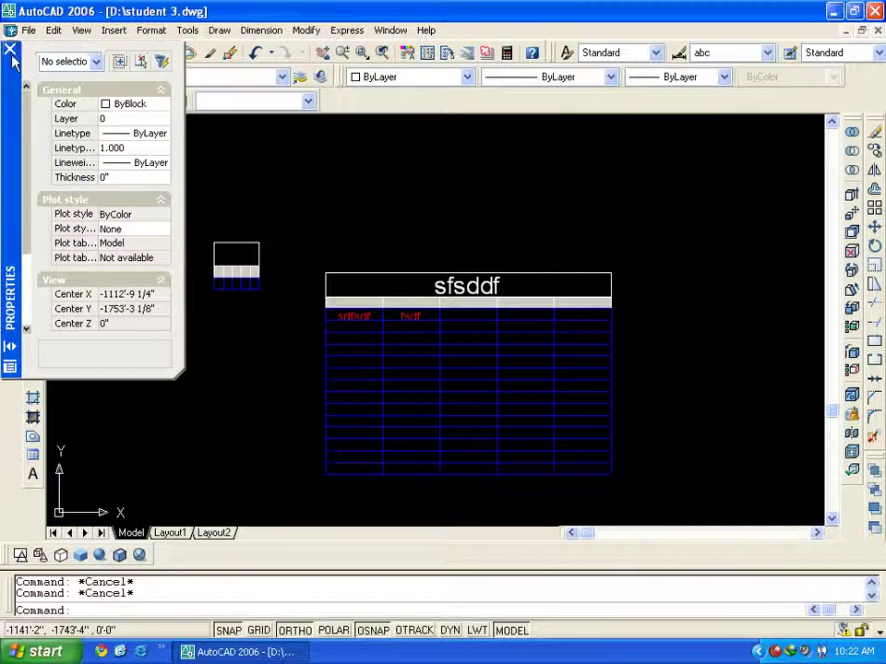
Close the Properties palette, check the Table Style dialog, and cancel Insert Table without adding a table
click(11, 50)
text(tb)
key(Return)
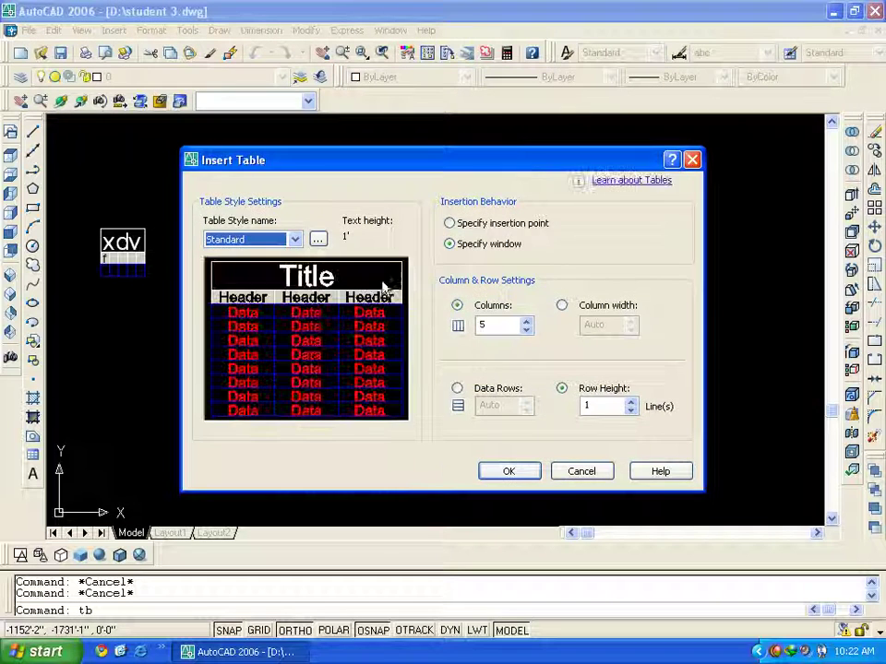
click(318, 239)
click(549, 457)
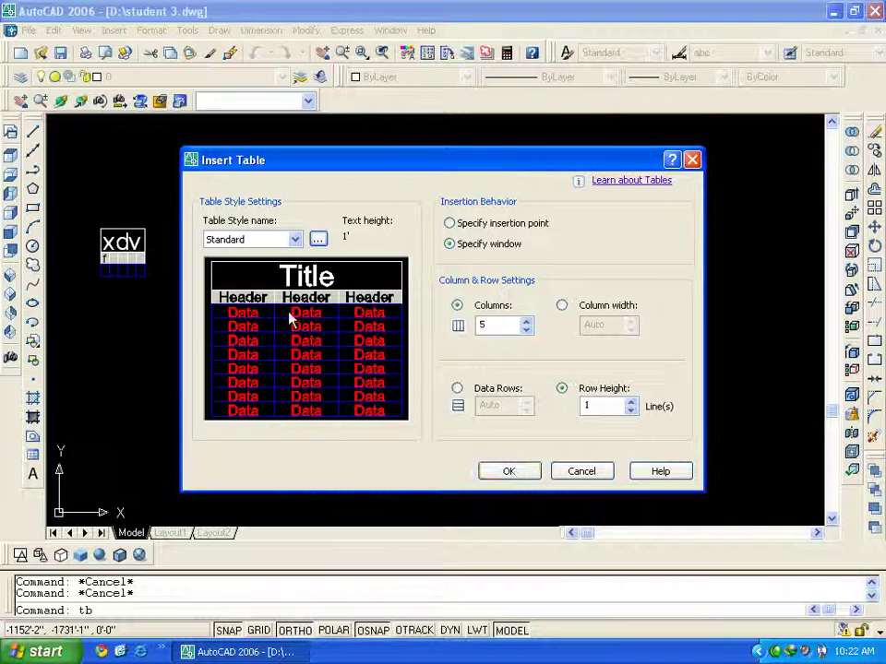
click(576, 469)
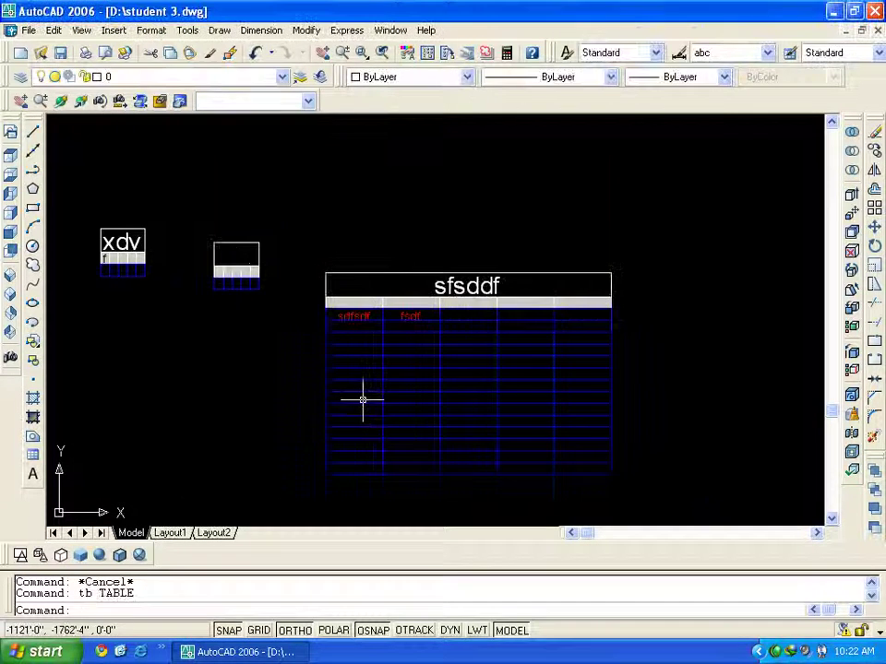